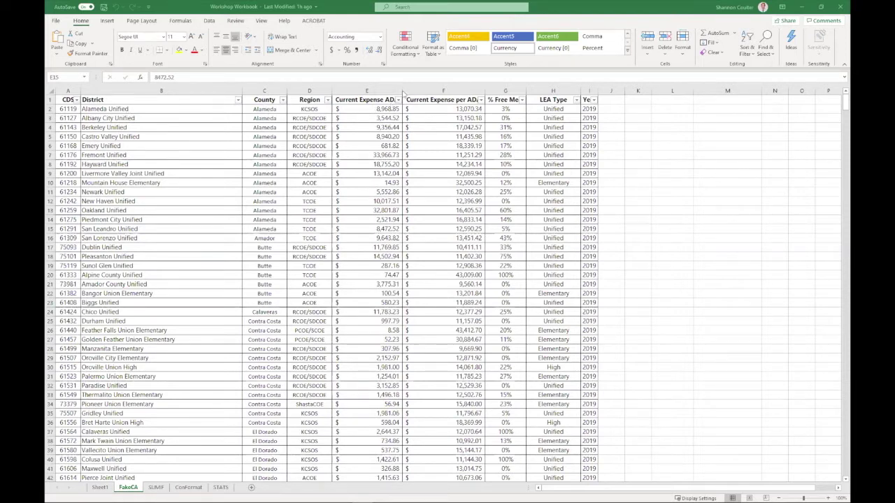
Step: Widen the Current Expense ADA, Current Expense per ADA, % Free Meal and Year columns to fit their full headers
{"action": "left_click", "coordinate": [402, 90]}
{"action": "double_click", "coordinate": [402, 90]}
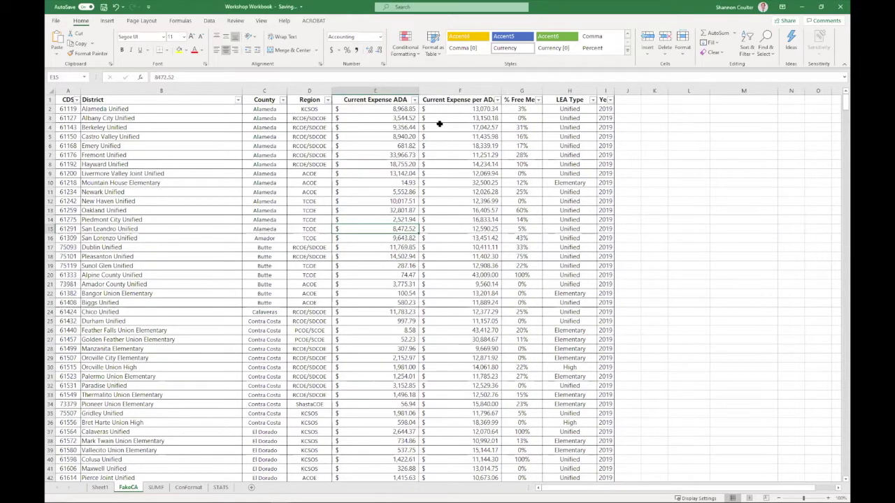
{"action": "left_click_drag", "start_coordinate": [500, 90], "coordinate": [501, 90]}
{"action": "double_click", "coordinate": [500, 89]}
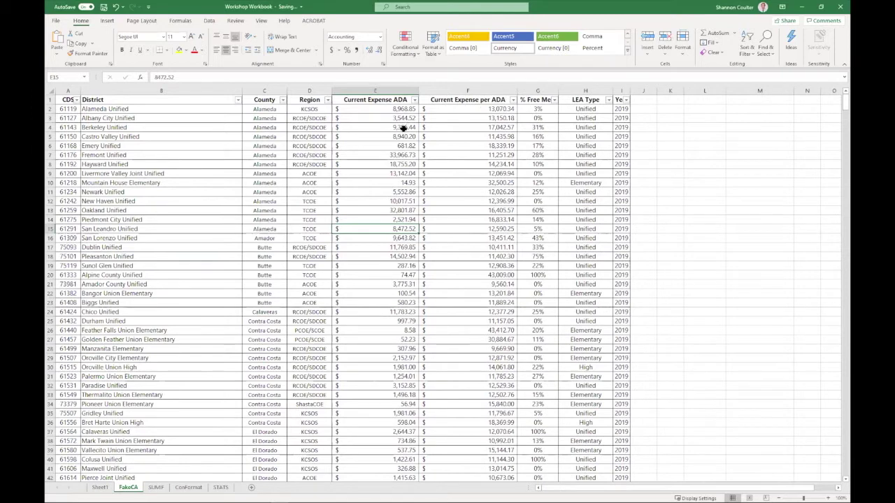
{"action": "double_click", "coordinate": [558, 90]}
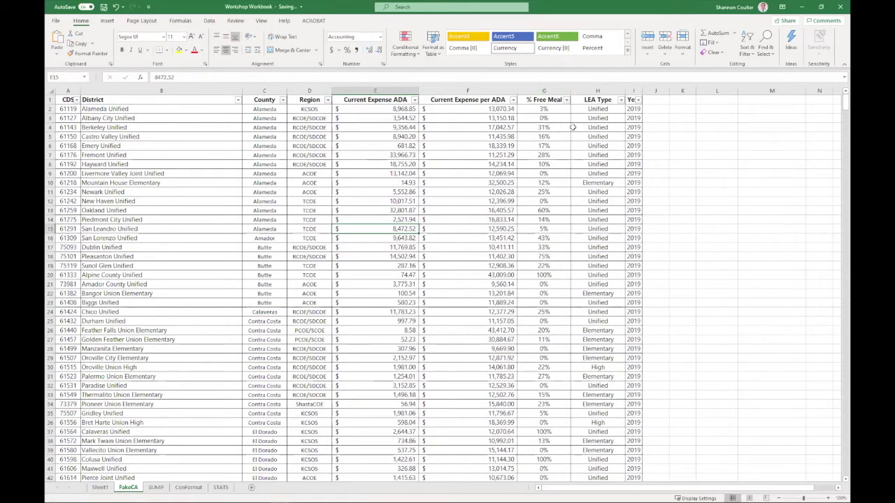
{"action": "double_click", "coordinate": [642, 90]}
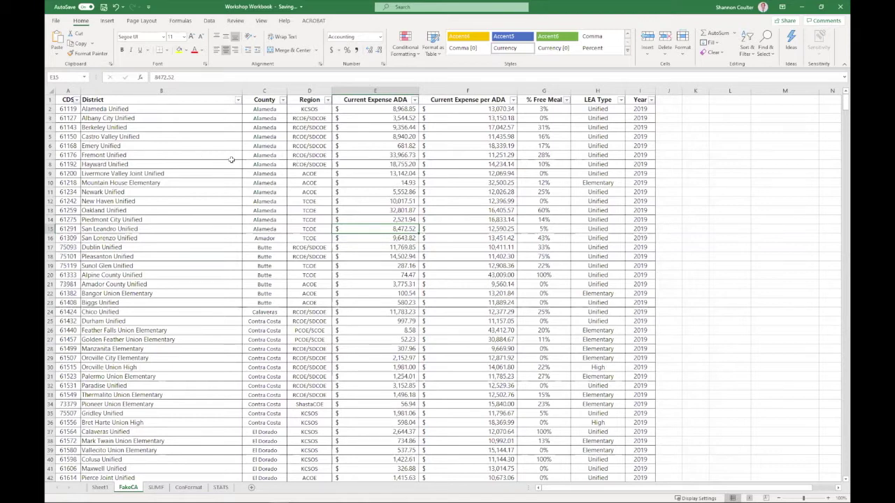
Step: Create a PivotTable from the FakeCA data range and place it on a new worksheet
{"action": "left_click", "coordinate": [177, 153]}
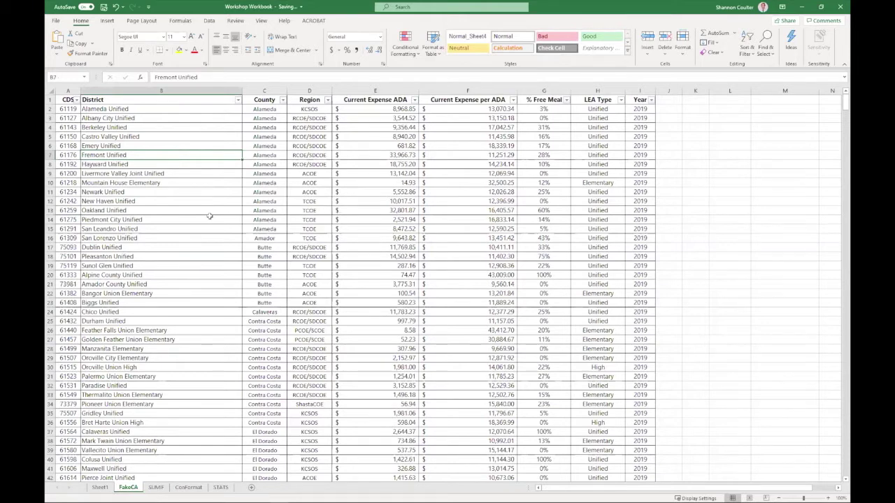
{"action": "left_click", "coordinate": [110, 23]}
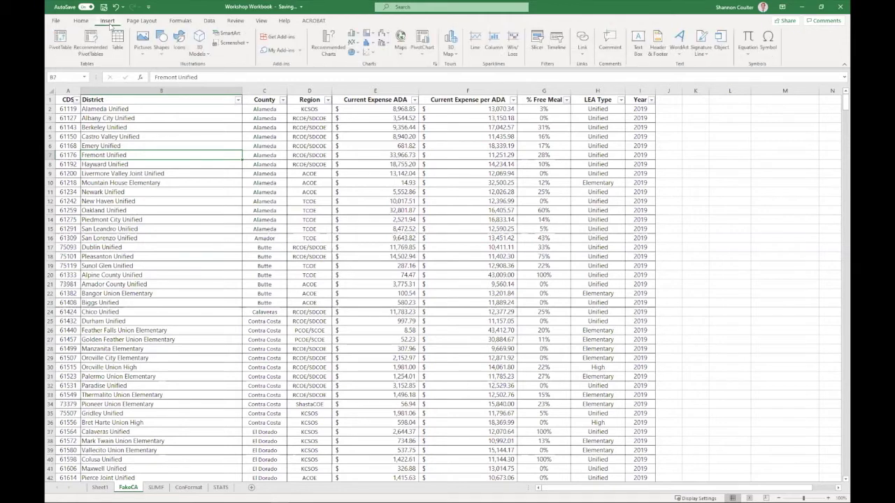
{"action": "left_click", "coordinate": [63, 41]}
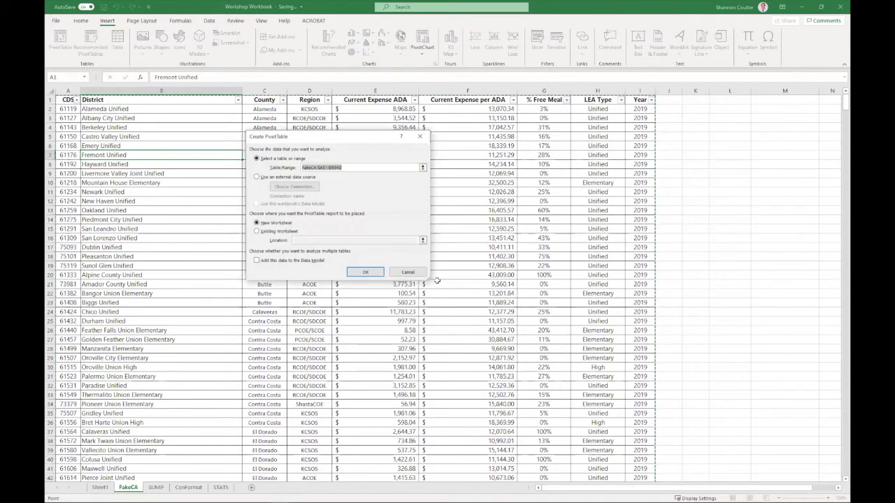
{"action": "left_click_drag", "start_coordinate": [428, 280], "coordinate": [530, 355]}
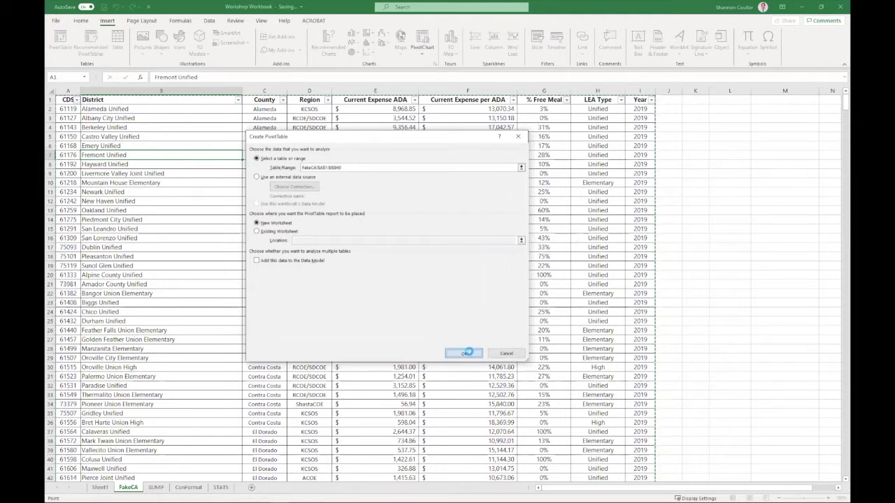
{"action": "left_click", "coordinate": [465, 354]}
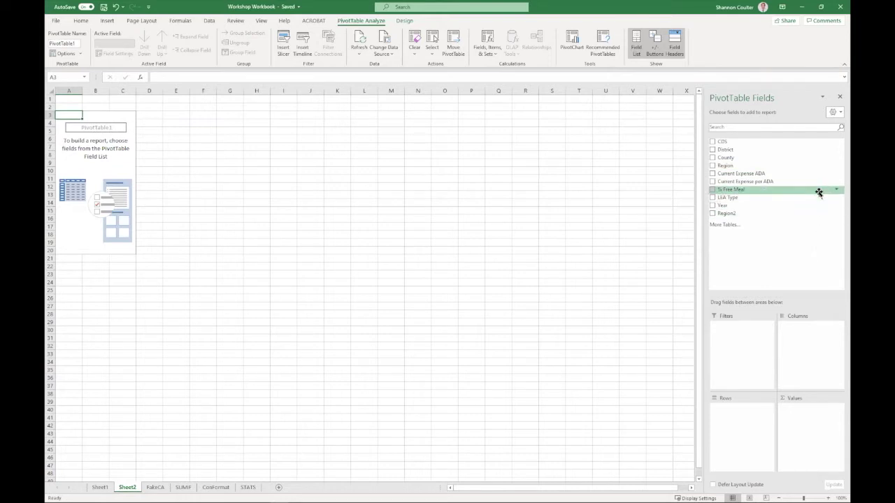
Step: Add Current Expense ADA to the PivotTable values and remove the field from the layout again
{"action": "left_click", "coordinate": [712, 174]}
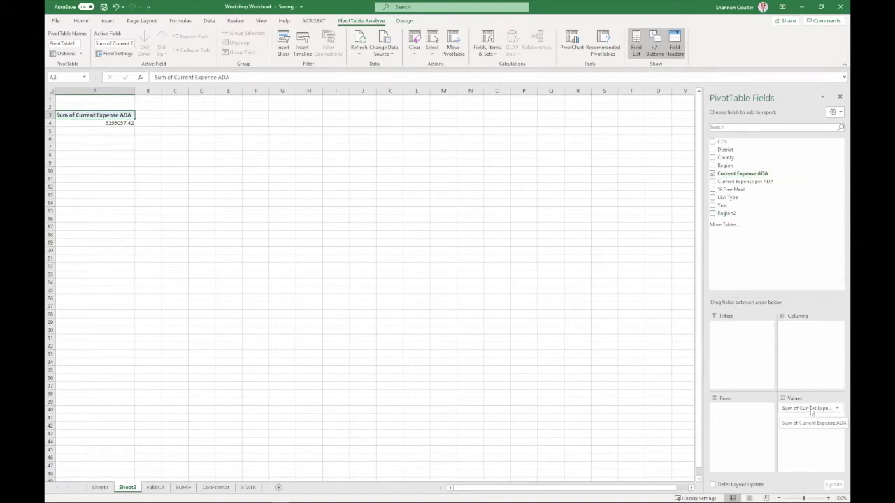
{"action": "left_click_drag", "start_coordinate": [819, 411], "coordinate": [739, 334]}
{"action": "left_click_drag", "start_coordinate": [813, 409], "coordinate": [478, 321]}
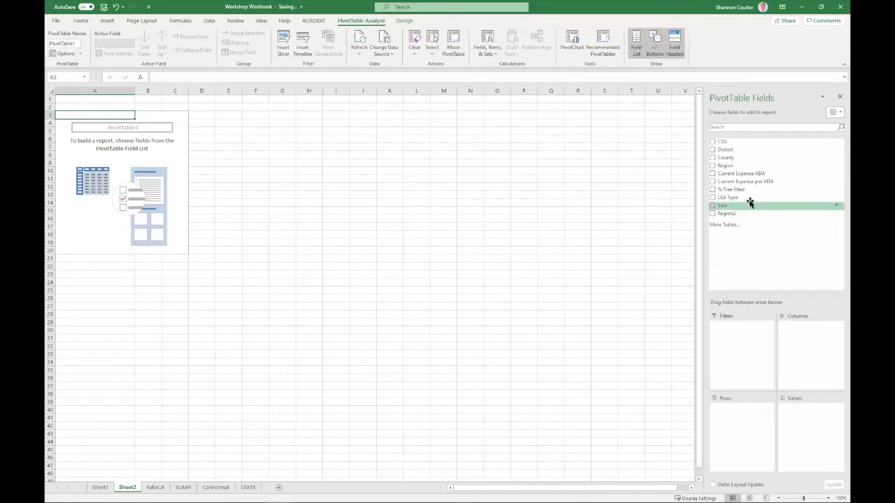
Step: Add Current Expense ADA to the PivotTable values and County to its rows
{"action": "left_click_drag", "start_coordinate": [738, 177], "coordinate": [818, 429]}
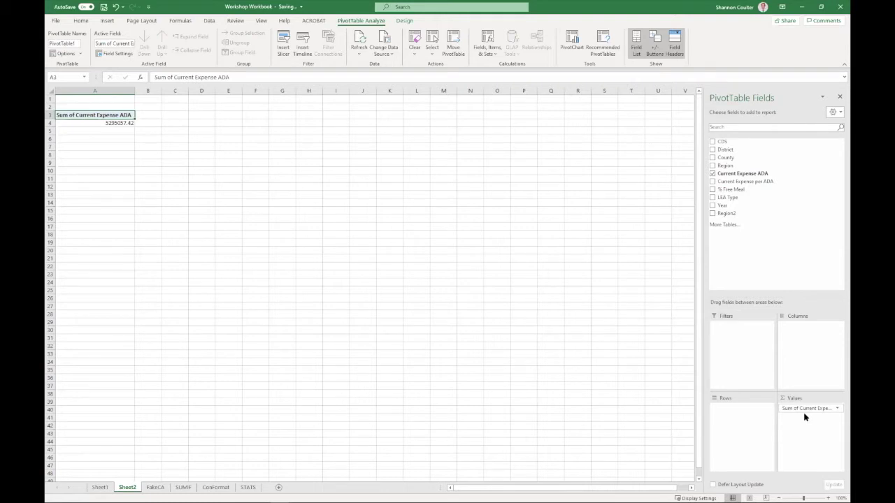
{"action": "left_click_drag", "start_coordinate": [802, 413], "coordinate": [481, 376]}
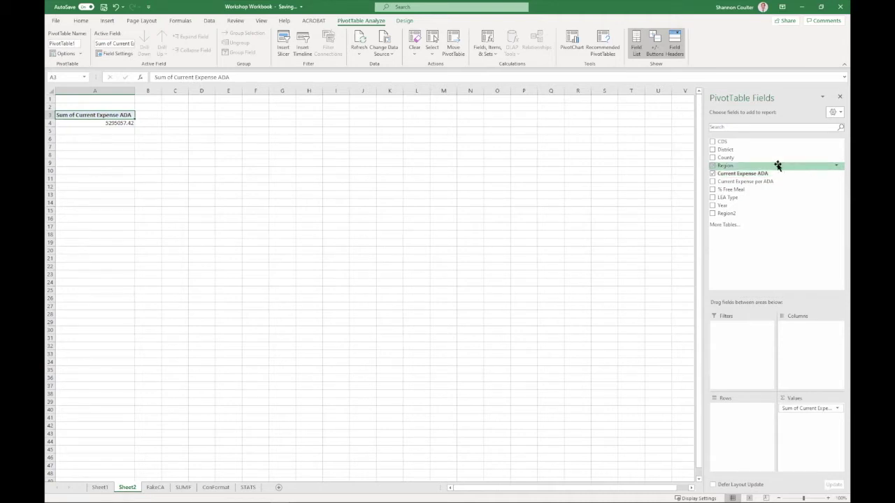
{"action": "left_click", "coordinate": [713, 159]}
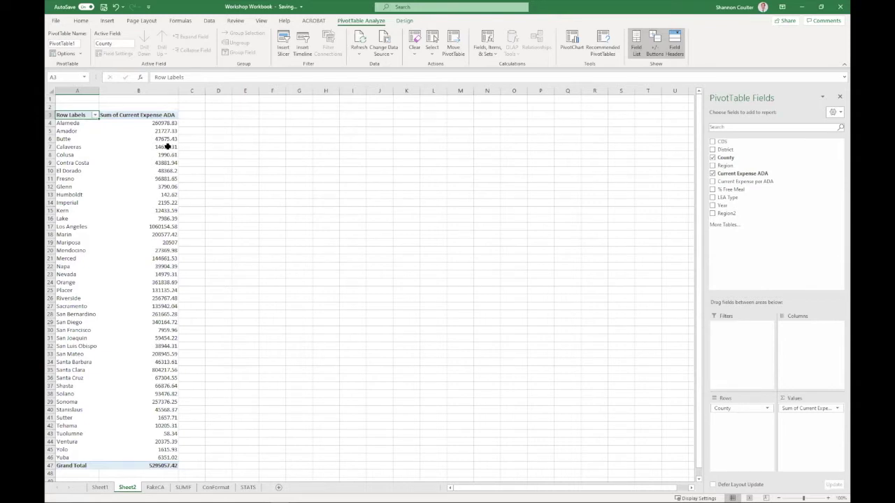
Step: Change the Current Expense ADA value field to summarize by Average instead of Sum
{"action": "mouse_move", "coordinate": [167, 147]}
{"action": "mouse_move", "coordinate": [168, 123]}
{"action": "left_click", "coordinate": [811, 410]}
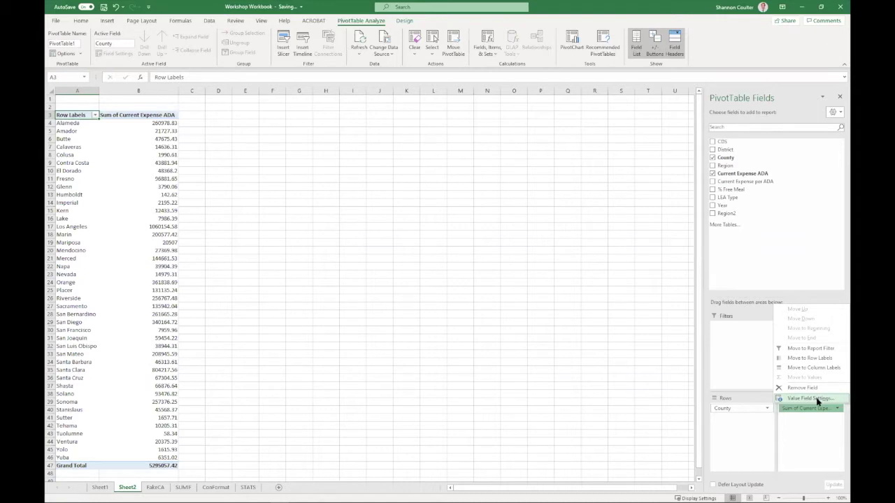
{"action": "left_click", "coordinate": [811, 399]}
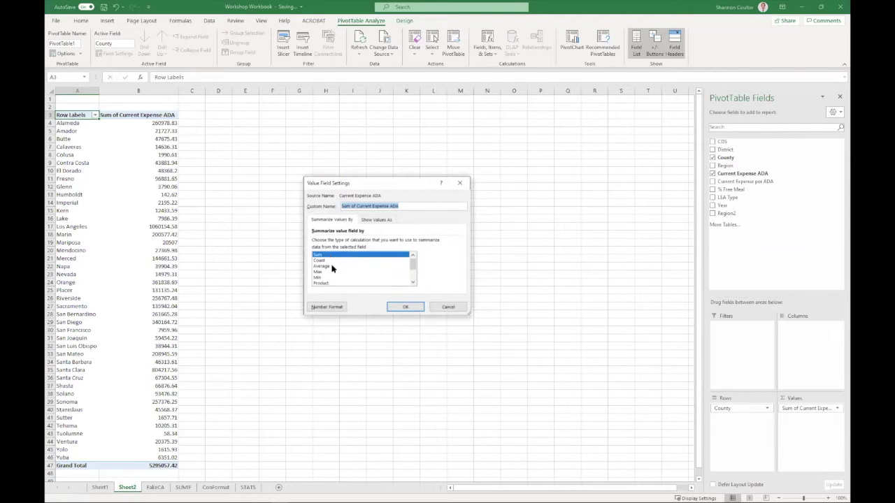
{"action": "left_click_drag", "start_coordinate": [411, 265], "coordinate": [412, 259]}
{"action": "left_click", "coordinate": [319, 266]}
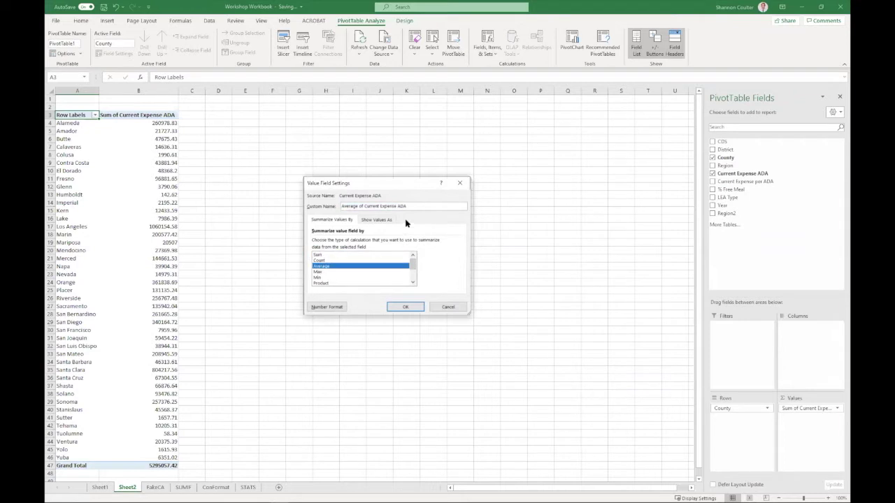
{"action": "left_click", "coordinate": [406, 307]}
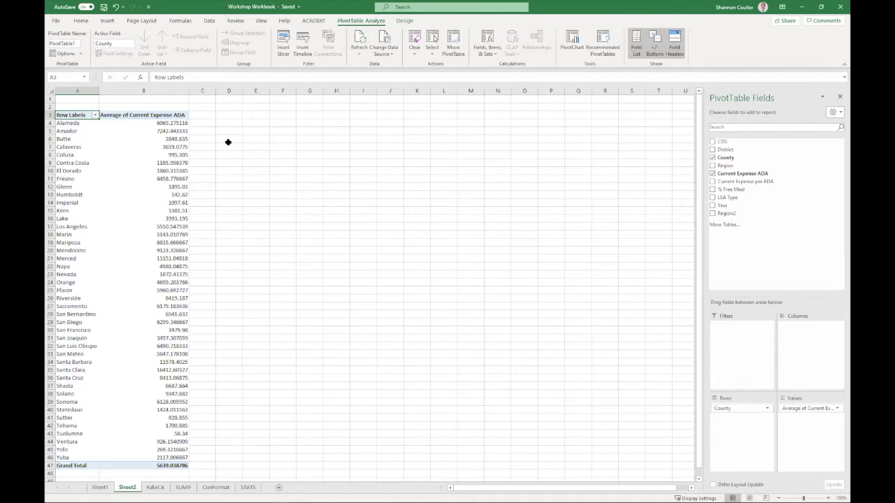
Step: Format all Average of Current Expense ADA values, including the grand total, in the Accounting number format with a dollar sign
{"action": "left_click", "coordinate": [176, 123]}
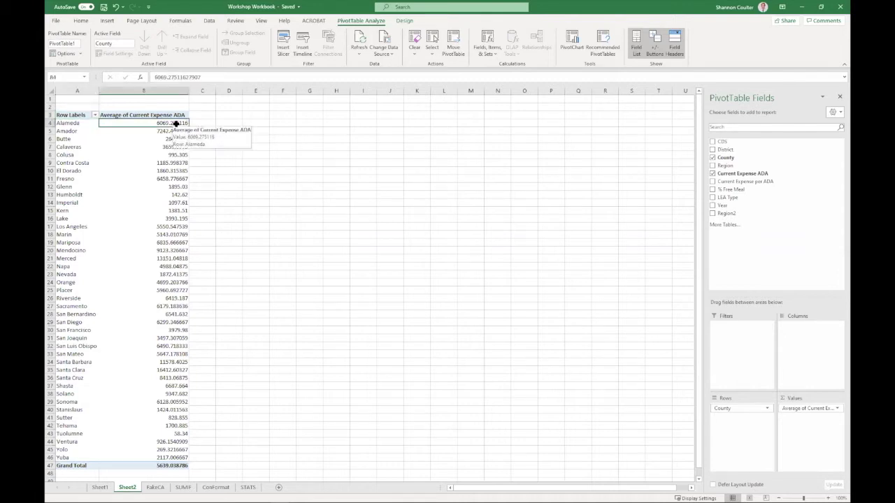
{"action": "left_click_drag", "start_coordinate": [175, 123], "coordinate": [168, 467]}
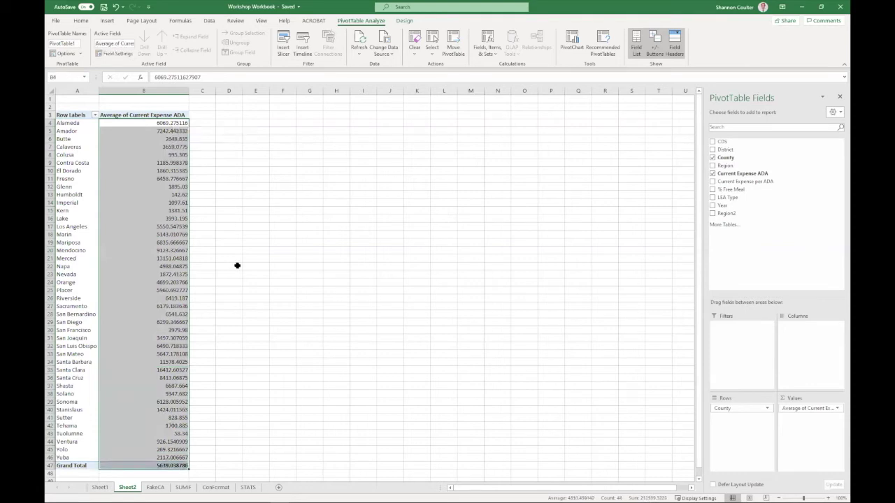
{"action": "left_click", "coordinate": [81, 21]}
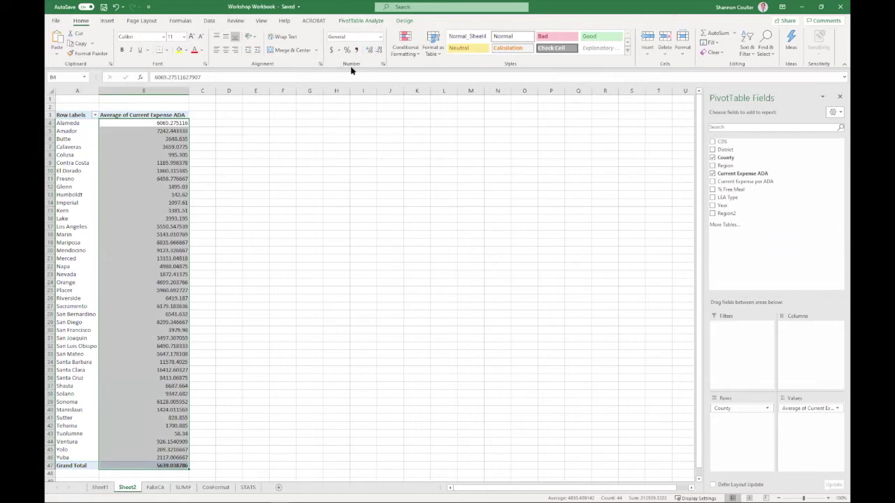
{"action": "left_click", "coordinate": [333, 50]}
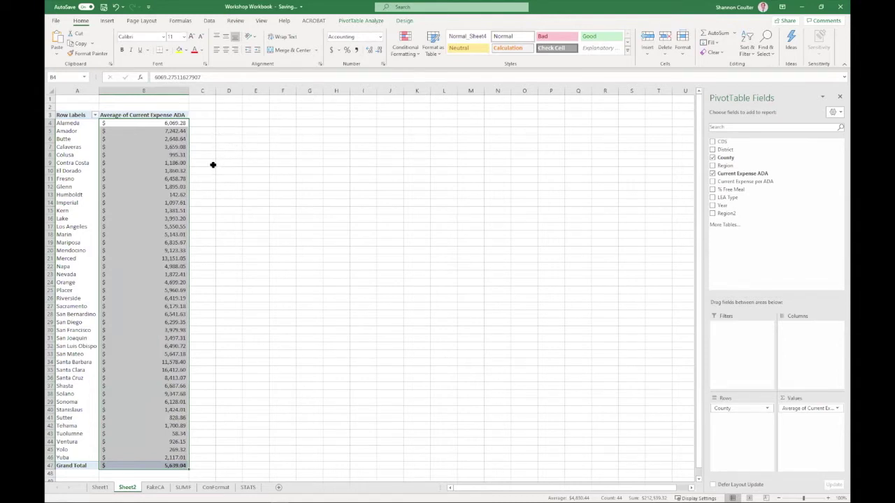
Step: Select cells outside the PivotTable and return to a cell inside it to redisplay the field list
{"action": "left_click", "coordinate": [200, 129]}
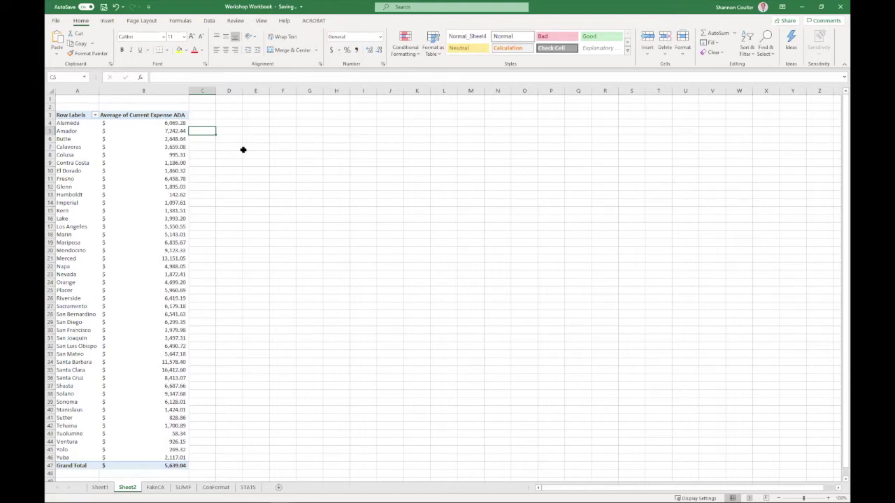
{"action": "left_click", "coordinate": [333, 185]}
{"action": "left_click", "coordinate": [366, 252]}
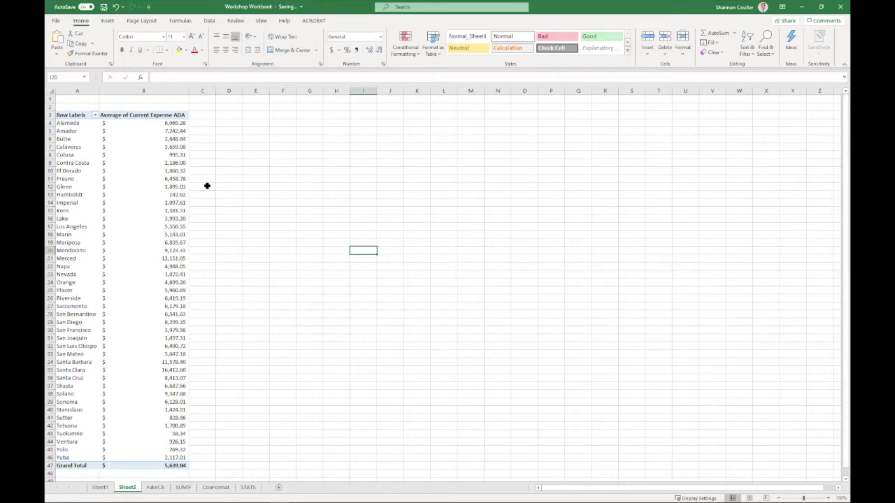
{"action": "left_click", "coordinate": [158, 176]}
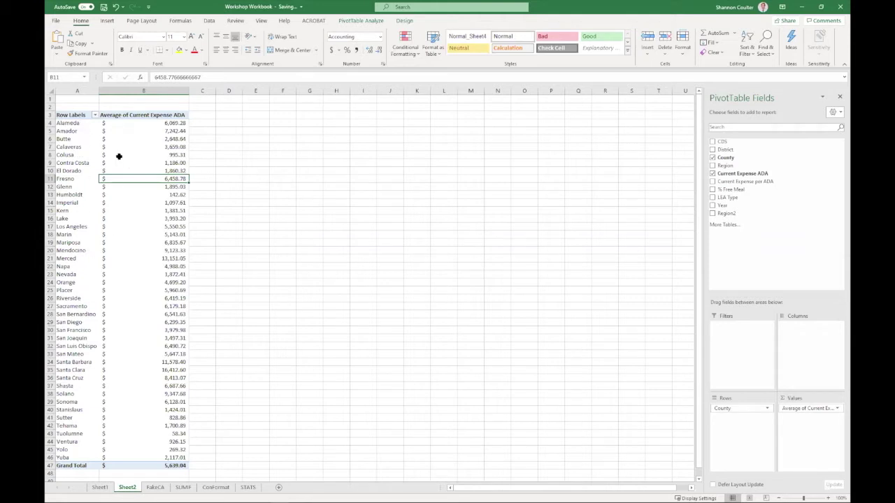
Step: Nest LEA Type under County in the PivotTable rows and take the field out again
{"action": "mouse_move", "coordinate": [156, 138]}
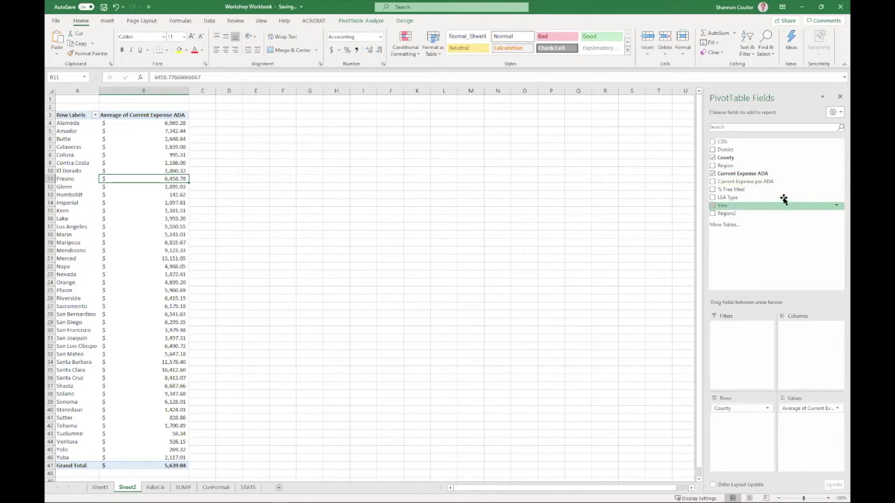
{"action": "left_click_drag", "start_coordinate": [784, 200], "coordinate": [749, 428]}
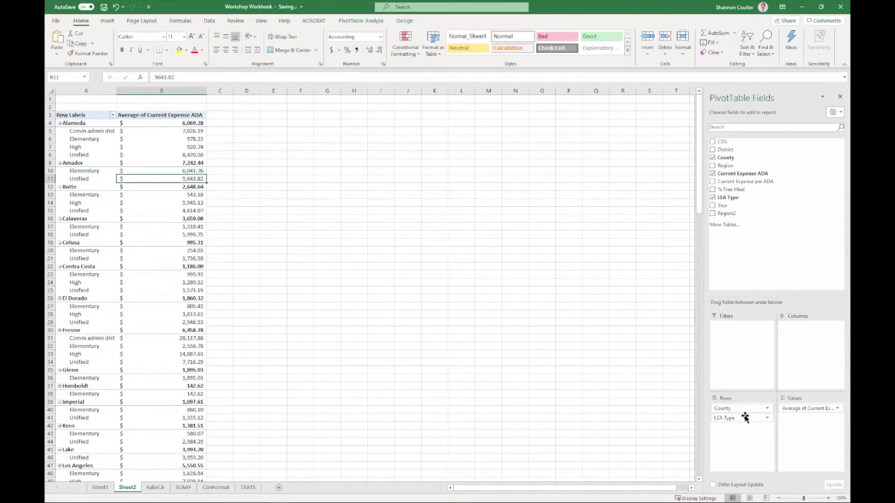
{"action": "left_click_drag", "start_coordinate": [743, 418], "coordinate": [547, 364]}
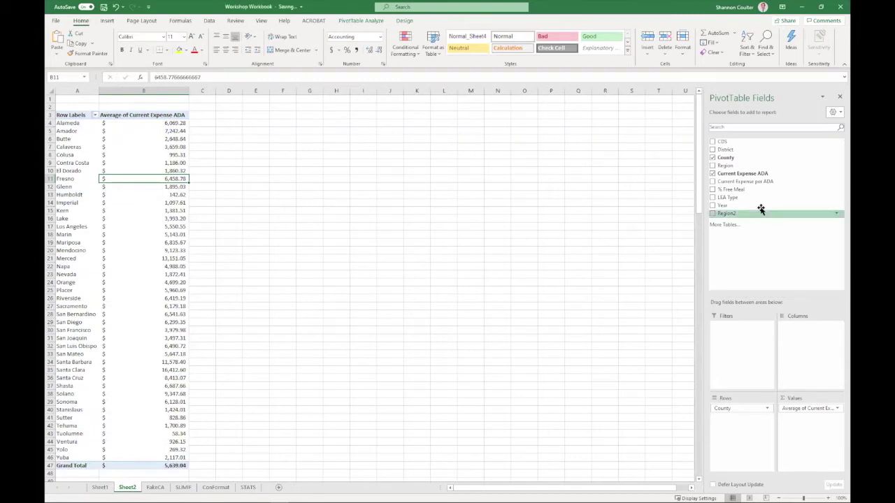
Step: Add LEA Type below County in the PivotTable rows and review the average expense breakdown for each county
{"action": "left_click_drag", "start_coordinate": [745, 199], "coordinate": [748, 428]}
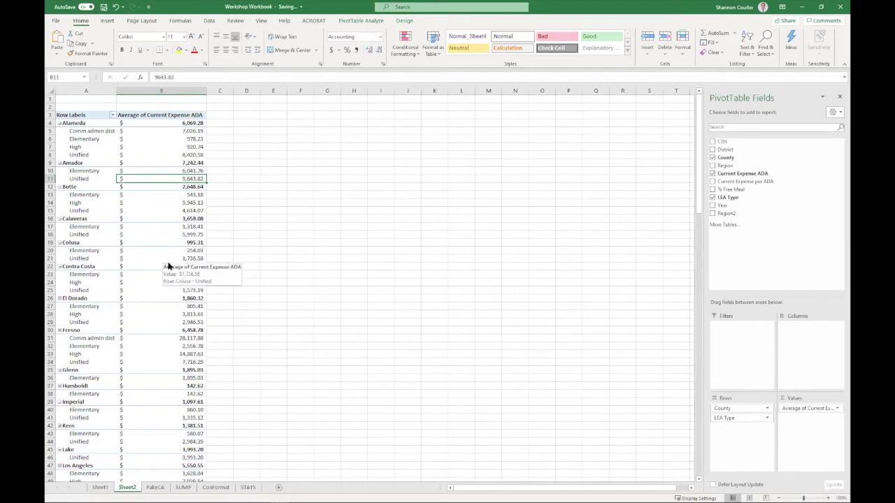
{"action": "scroll", "coordinate": [166, 266], "scroll_direction": "down", "scroll_amount": 8}
{"action": "scroll", "coordinate": [166, 279], "scroll_direction": "down", "scroll_amount": 18}
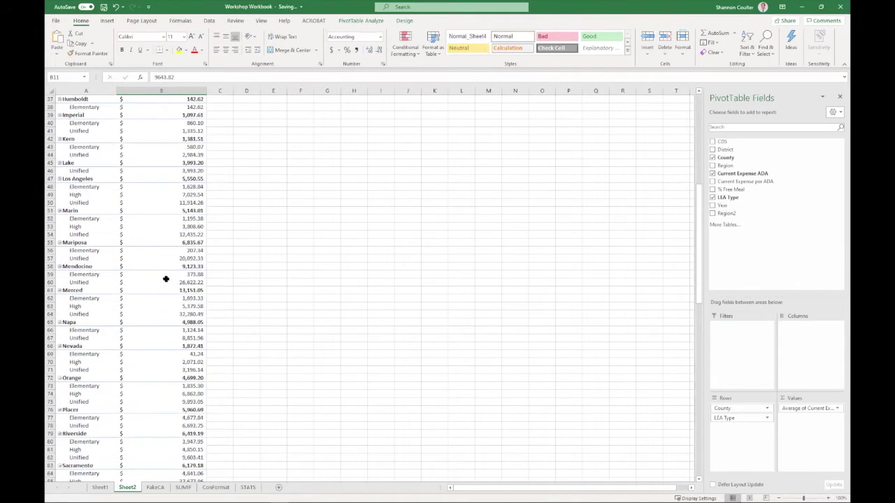
{"action": "scroll", "coordinate": [165, 280], "scroll_direction": "up", "scroll_amount": 20}
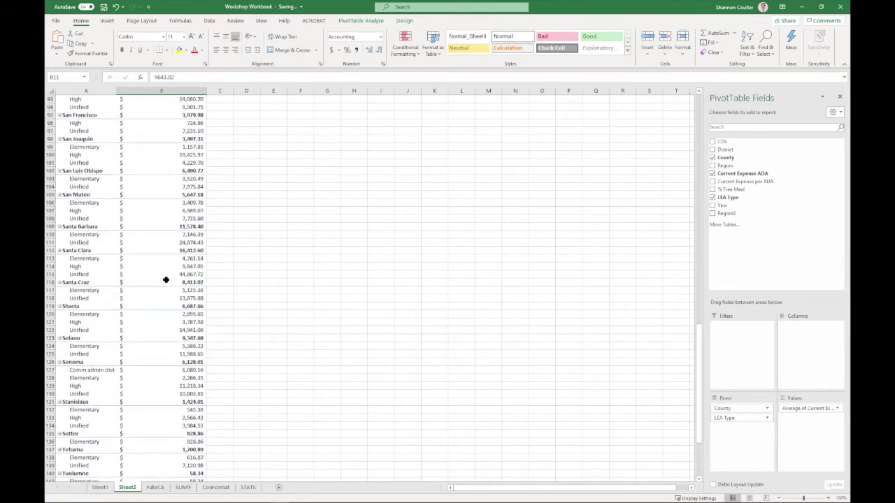
{"action": "scroll", "coordinate": [166, 280], "scroll_direction": "up", "scroll_amount": 6}
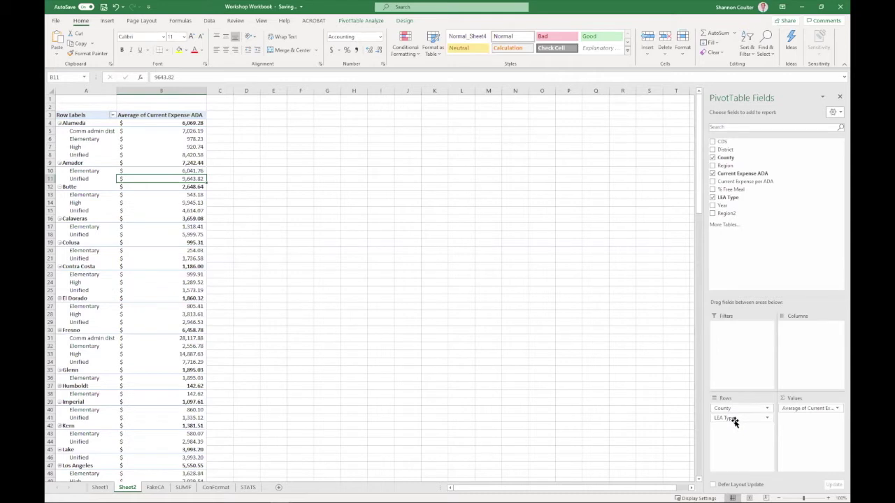
Step: Move LEA Type from the PivotTable rows to the filters and filter the report to High only, allowing multiple items
{"action": "left_click_drag", "start_coordinate": [736, 418], "coordinate": [741, 342]}
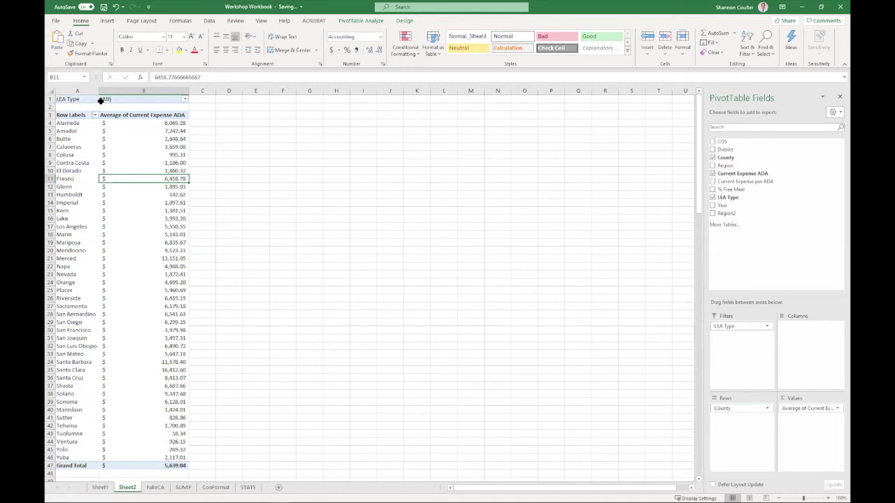
{"action": "left_click", "coordinate": [182, 99]}
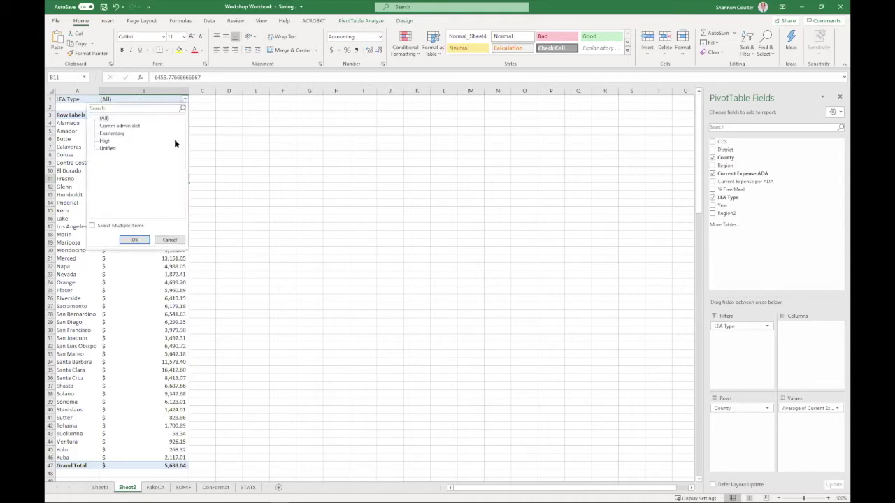
{"action": "left_click", "coordinate": [91, 226]}
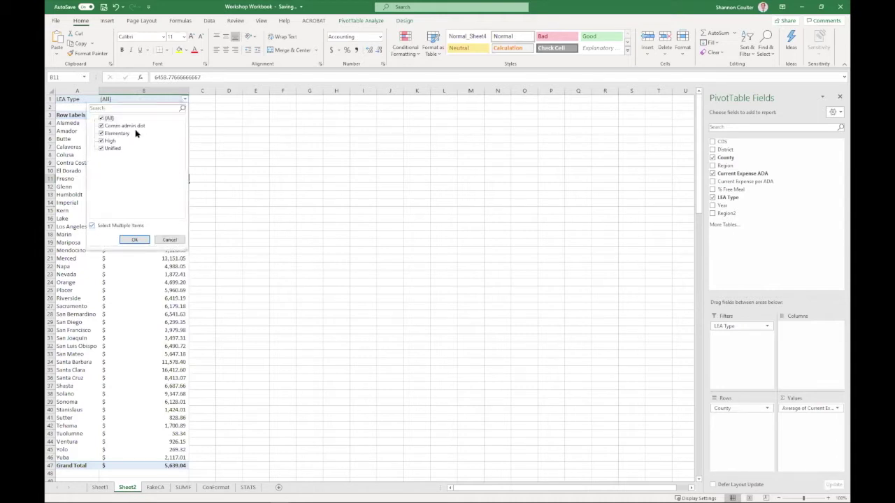
{"action": "left_click", "coordinate": [102, 119]}
{"action": "left_click", "coordinate": [101, 141]}
{"action": "left_click", "coordinate": [135, 240]}
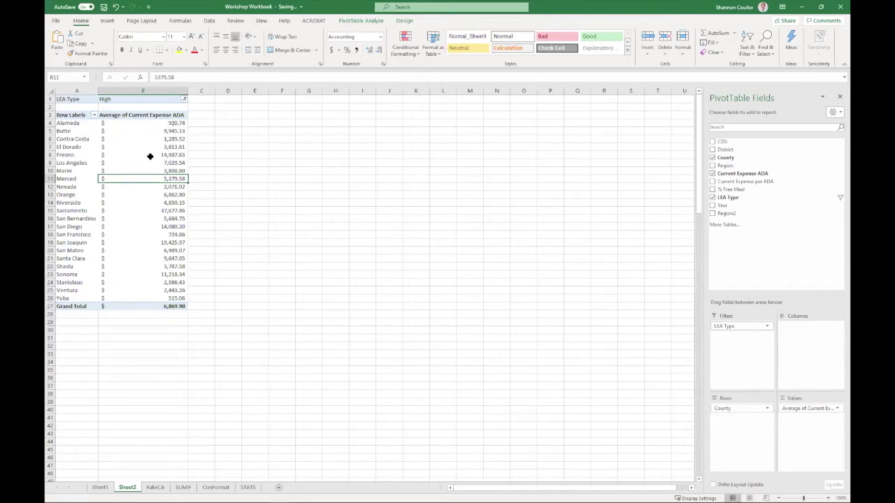
Step: Change the LEA Type report filter from High to Elementary
{"action": "left_click", "coordinate": [184, 99]}
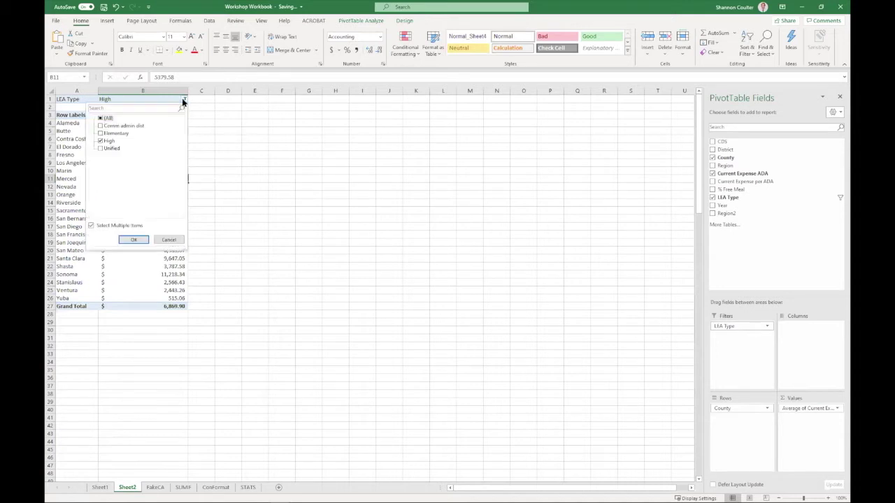
{"action": "left_click", "coordinate": [101, 142]}
{"action": "left_click", "coordinate": [101, 132]}
{"action": "left_click", "coordinate": [141, 241]}
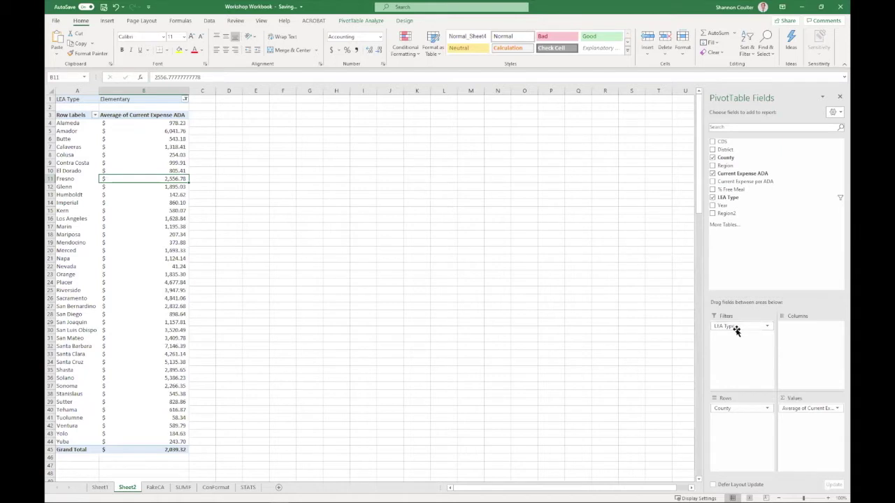
Step: Nest LEA Type under County in the rows, view the row label filter options, and return the field to the filters
{"action": "left_click_drag", "start_coordinate": [737, 327], "coordinate": [746, 425]}
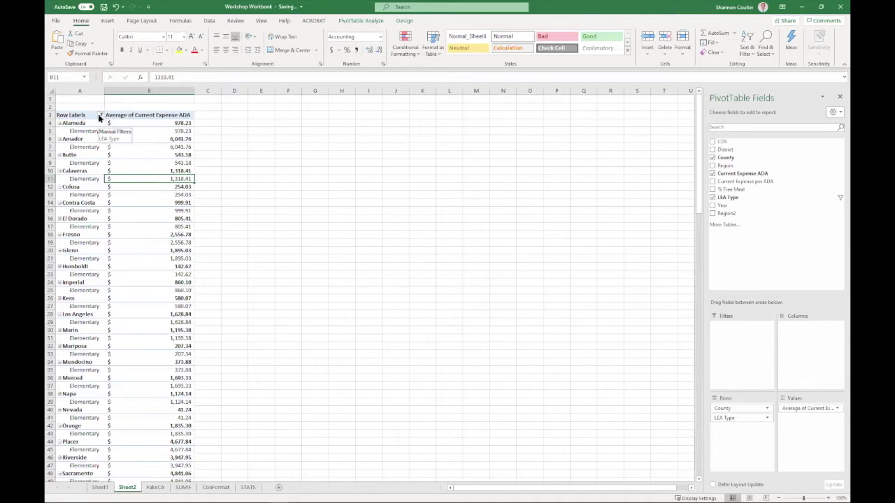
{"action": "left_click", "coordinate": [100, 115]}
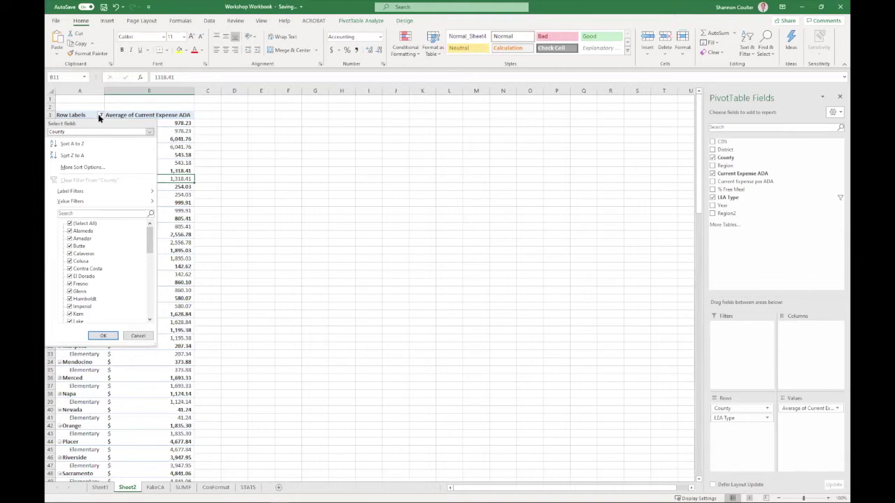
{"action": "left_click", "coordinate": [100, 116]}
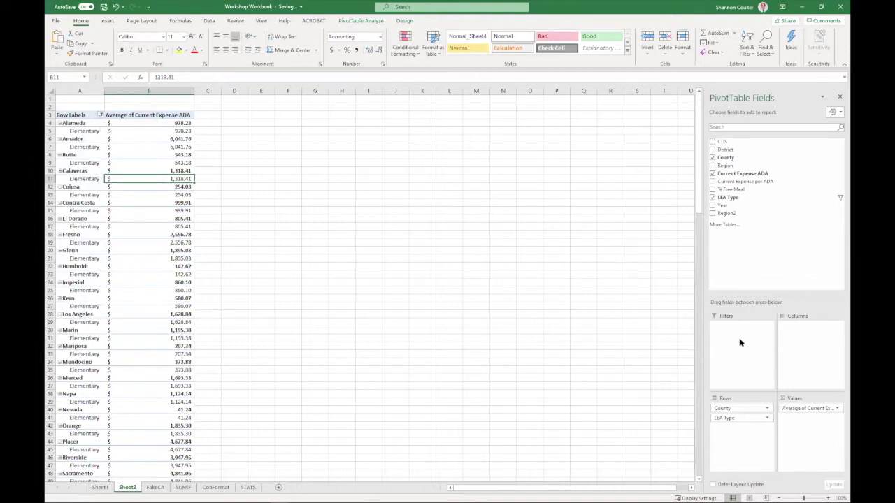
{"action": "left_click_drag", "start_coordinate": [733, 419], "coordinate": [740, 343]}
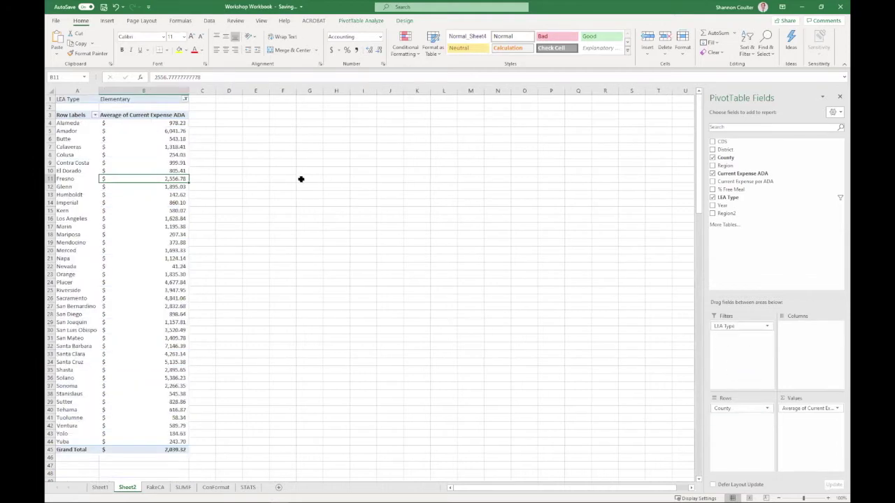
Step: Reset the LEA Type report filter to include all types
{"action": "left_click", "coordinate": [184, 101]}
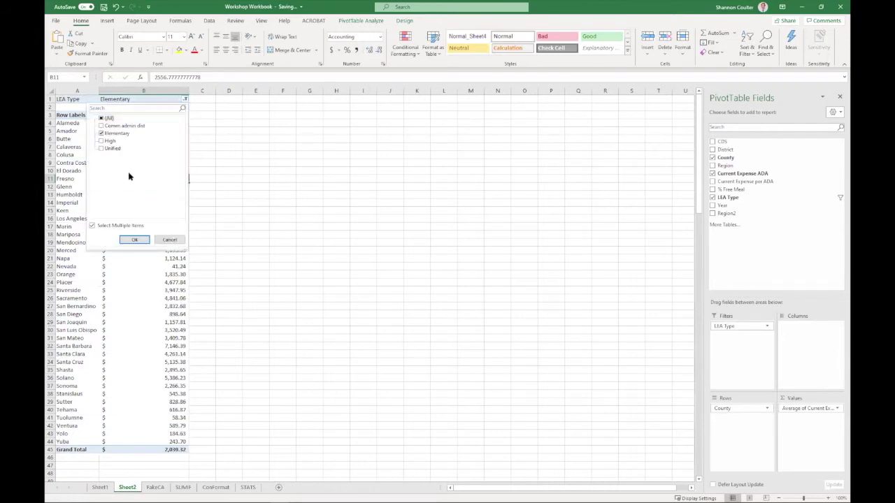
{"action": "left_click", "coordinate": [101, 118]}
{"action": "left_click", "coordinate": [136, 241]}
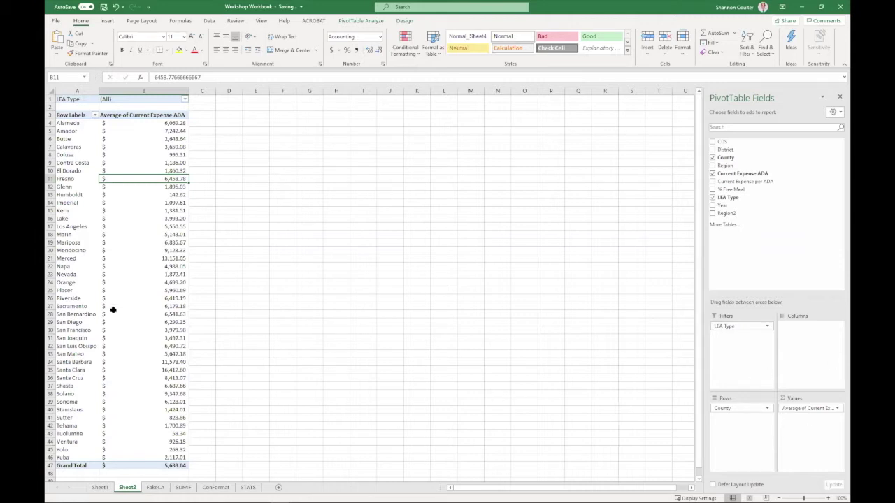
Step: Look at the LEA Type report filter and the County row label filter options without changing either
{"action": "mouse_move", "coordinate": [143, 239]}
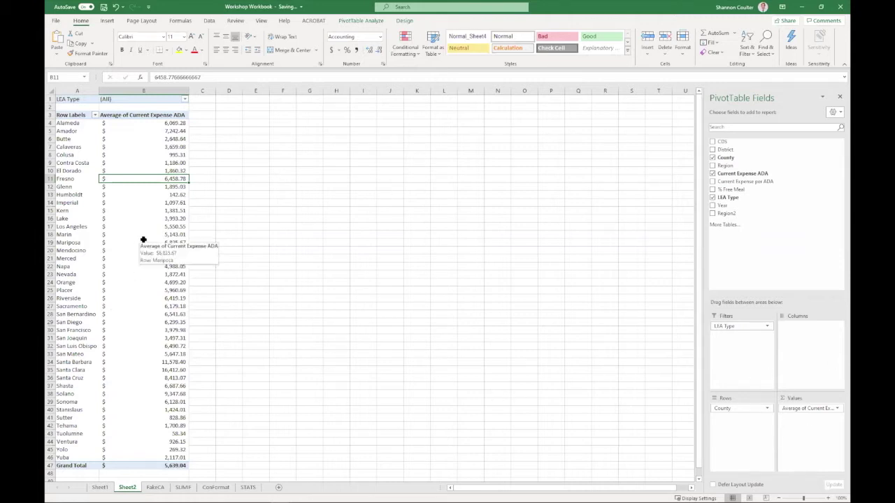
{"action": "left_click", "coordinate": [184, 100]}
{"action": "left_click", "coordinate": [184, 101]}
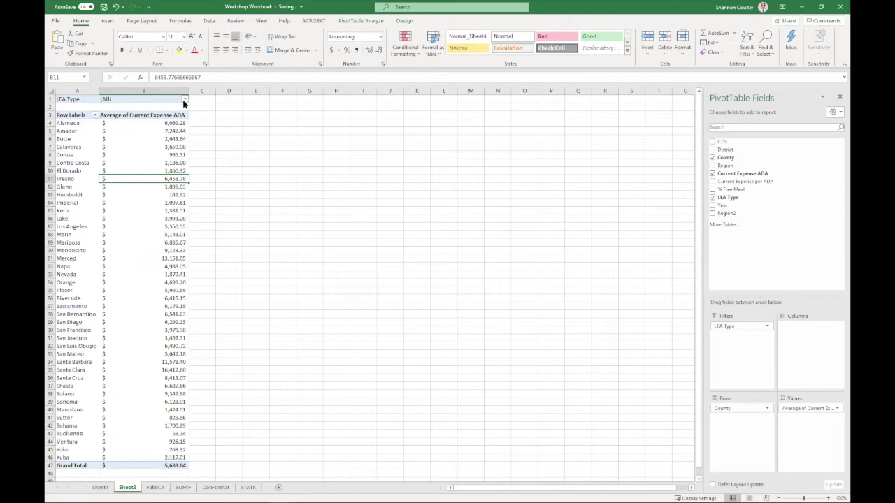
{"action": "left_click", "coordinate": [95, 115]}
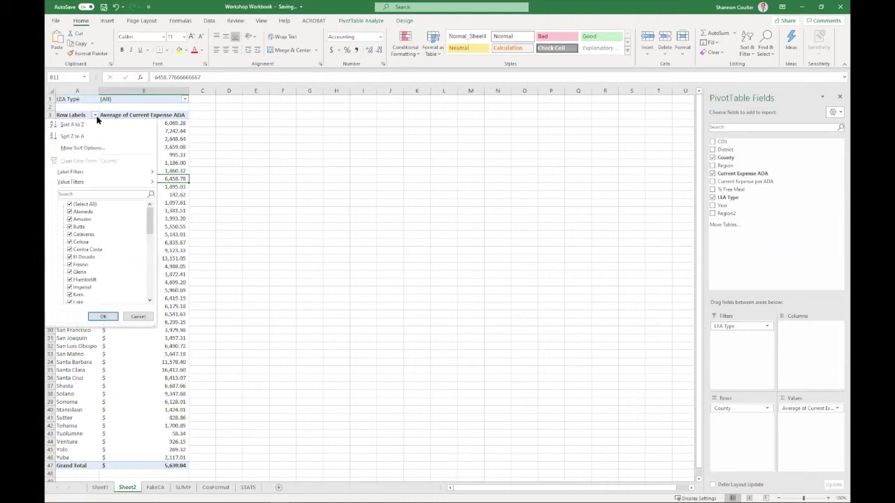
{"action": "left_click", "coordinate": [96, 117]}
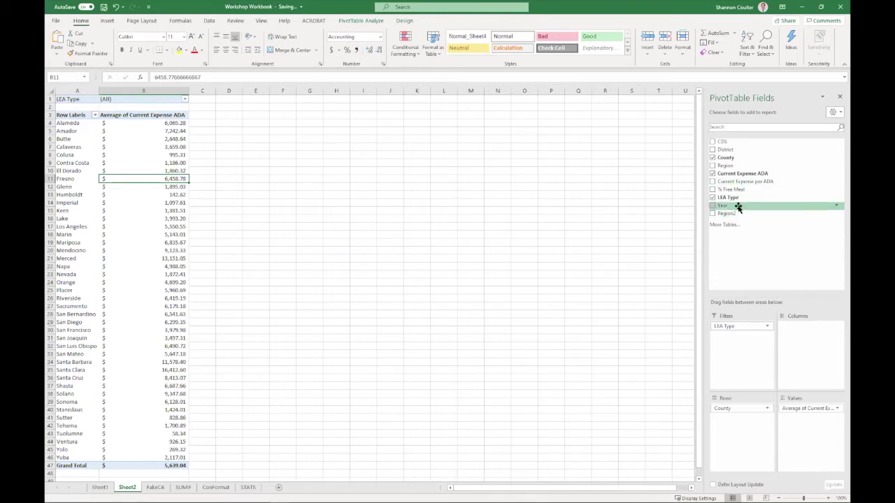
Step: Add Year to the PivotTable columns and take the field out again
{"action": "left_click_drag", "start_coordinate": [738, 207], "coordinate": [804, 340]}
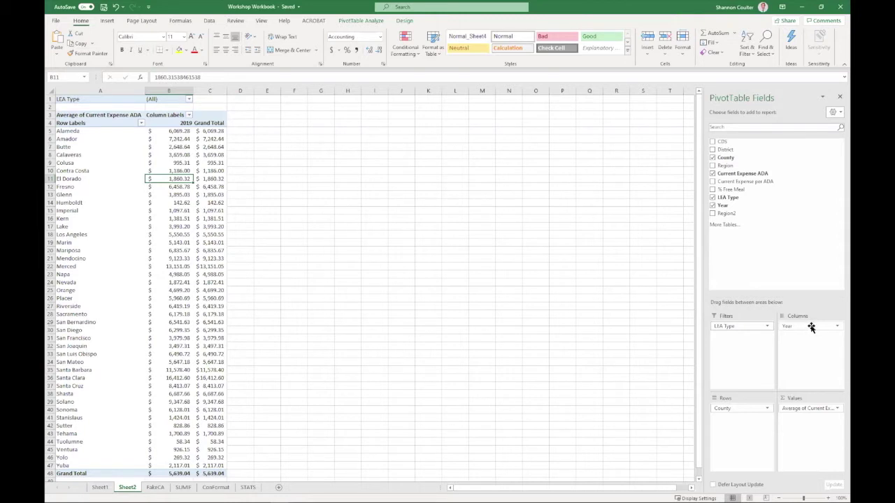
{"action": "left_click_drag", "start_coordinate": [811, 328], "coordinate": [593, 233]}
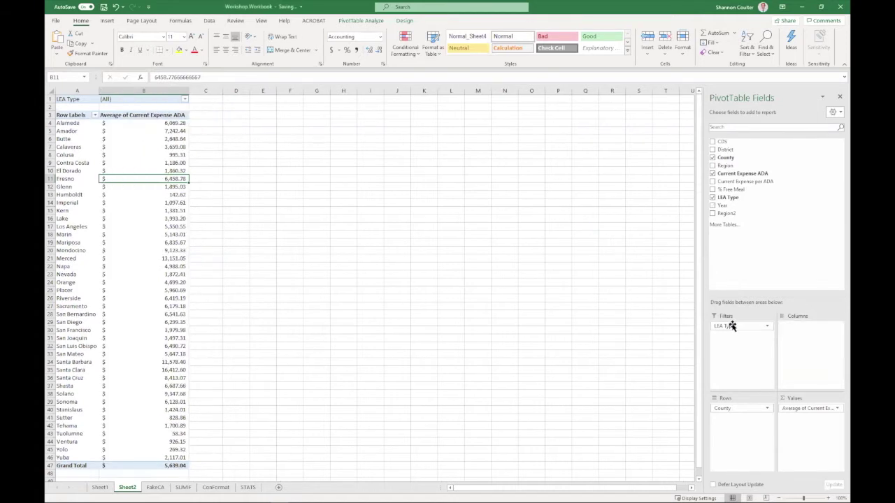
Step: Empty the PivotTable by removing LEA Type, County and the average of Current Expense ADA
{"action": "left_click_drag", "start_coordinate": [739, 409], "coordinate": [590, 288]}
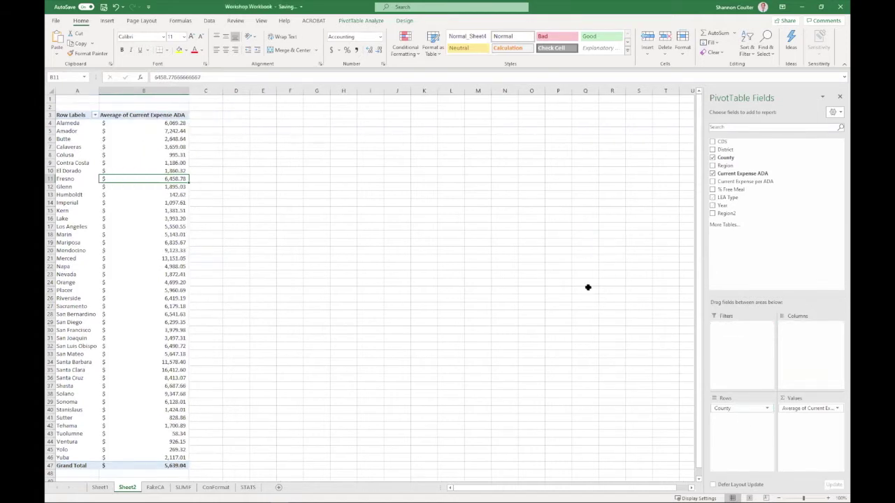
{"action": "left_click_drag", "start_coordinate": [815, 408], "coordinate": [575, 295]}
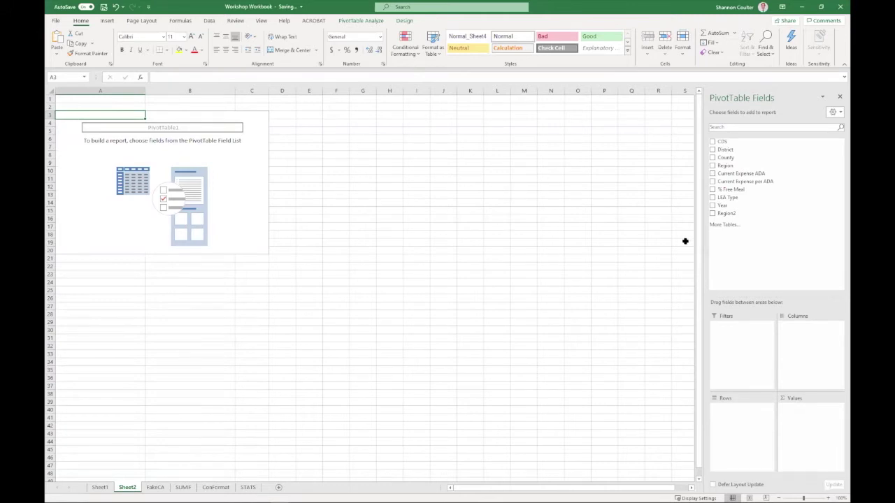
{"action": "left_click_drag", "start_coordinate": [727, 214], "coordinate": [565, 263]}
{"action": "left_click_drag", "start_coordinate": [727, 168], "coordinate": [808, 427]}
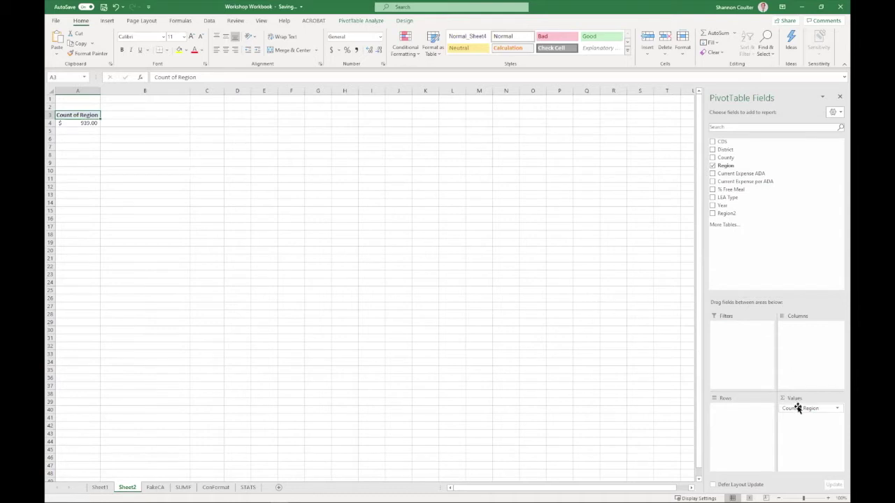
{"action": "left_click_drag", "start_coordinate": [800, 408], "coordinate": [421, 280]}
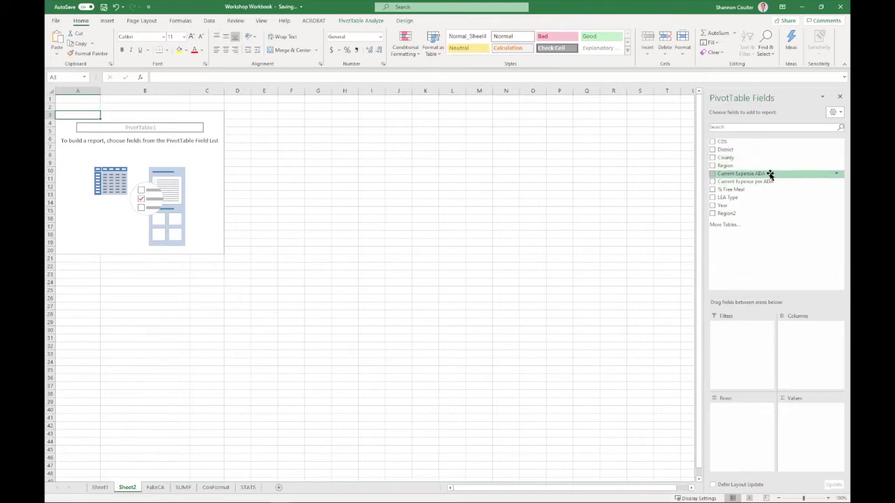
Step: Add Current Expense per ADA to the PivotTable values summarized by Average, and break it down with Region in the rows
{"action": "left_click_drag", "start_coordinate": [772, 181], "coordinate": [804, 419]}
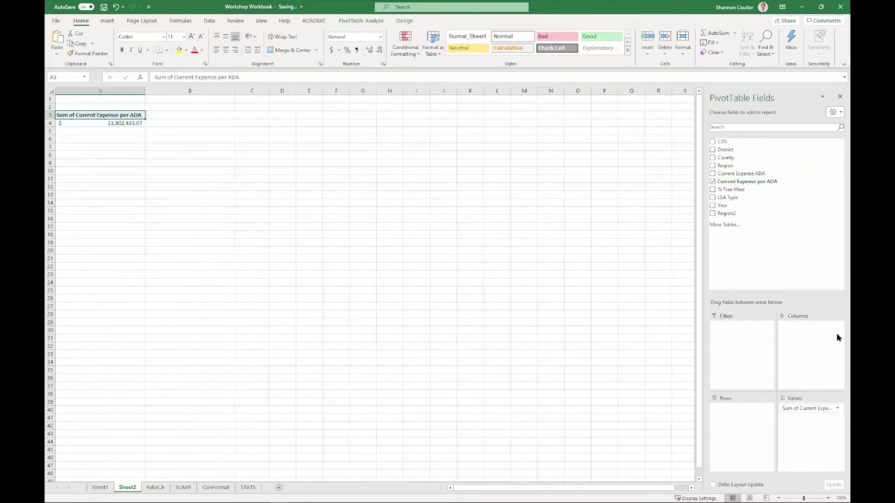
{"action": "left_click", "coordinate": [832, 409]}
{"action": "left_click", "coordinate": [808, 399]}
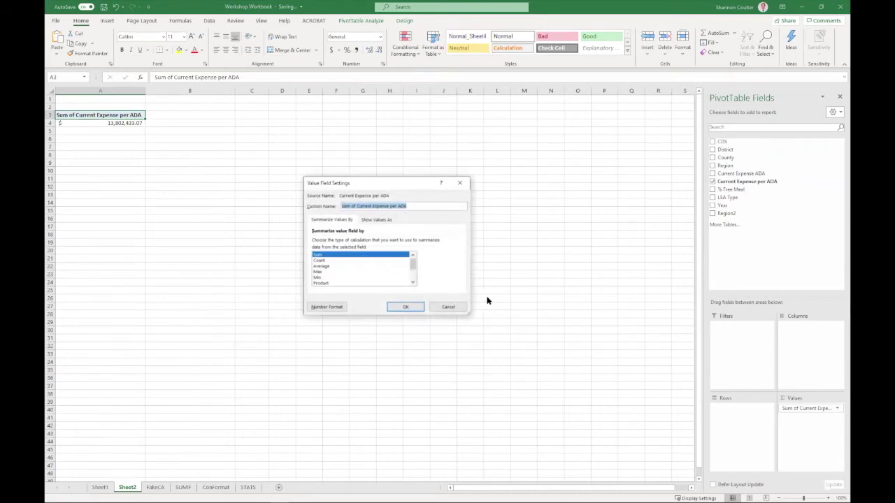
{"action": "left_click", "coordinate": [331, 267]}
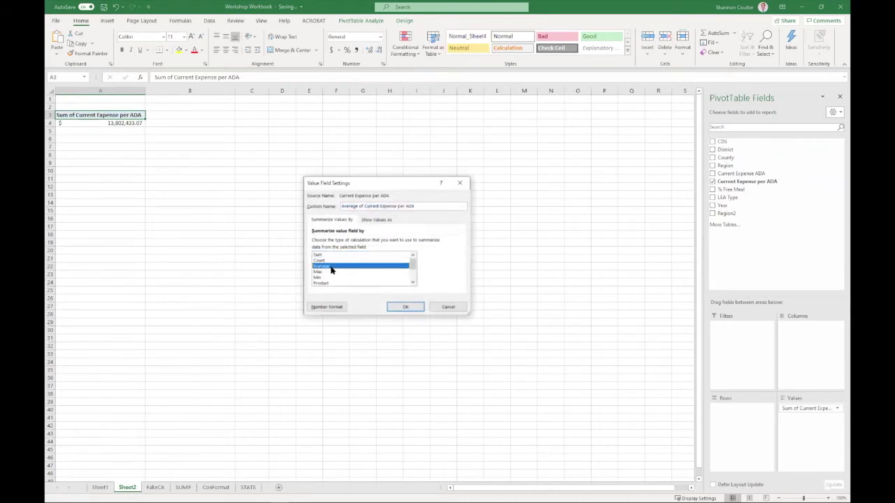
{"action": "left_click", "coordinate": [405, 307]}
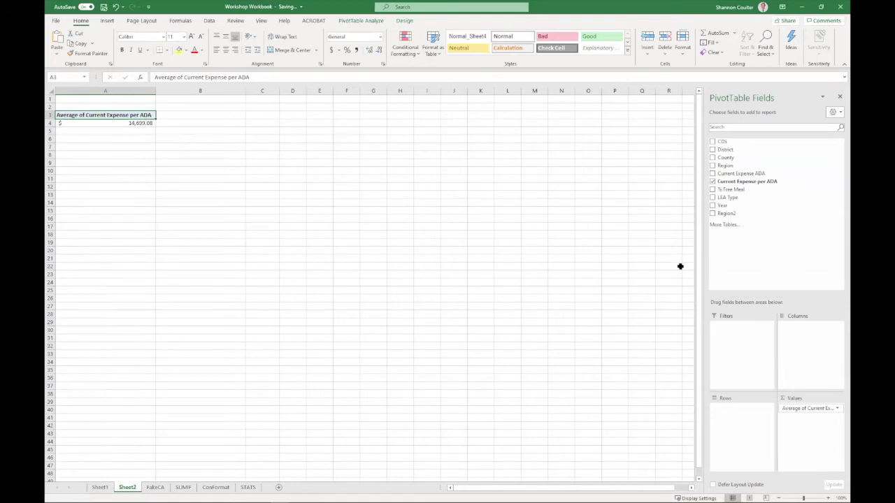
{"action": "left_click_drag", "start_coordinate": [742, 165], "coordinate": [743, 436]}
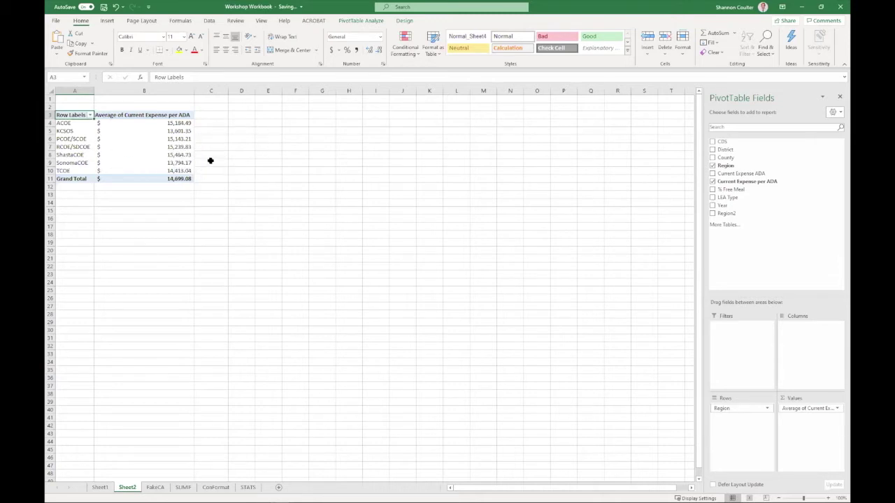
{"action": "left_click", "coordinate": [71, 123]}
{"action": "left_click_drag", "start_coordinate": [85, 123], "coordinate": [143, 140]}
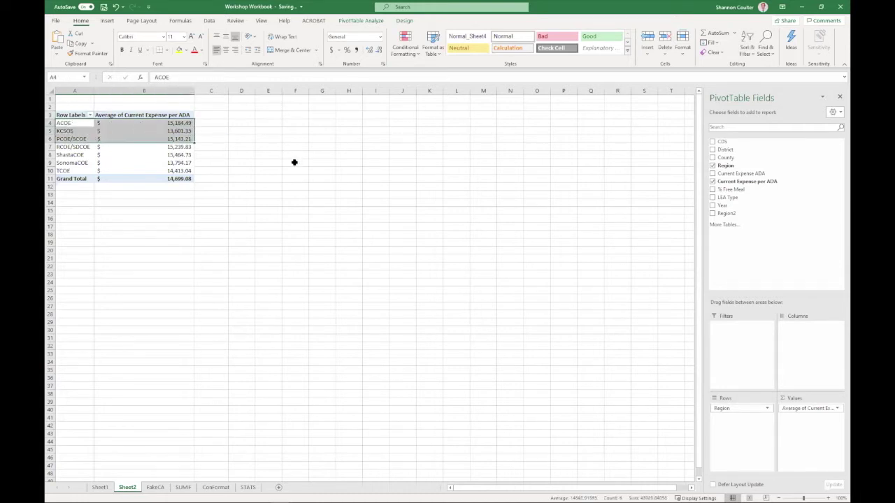
{"action": "left_click_drag", "start_coordinate": [73, 157], "coordinate": [132, 170]}
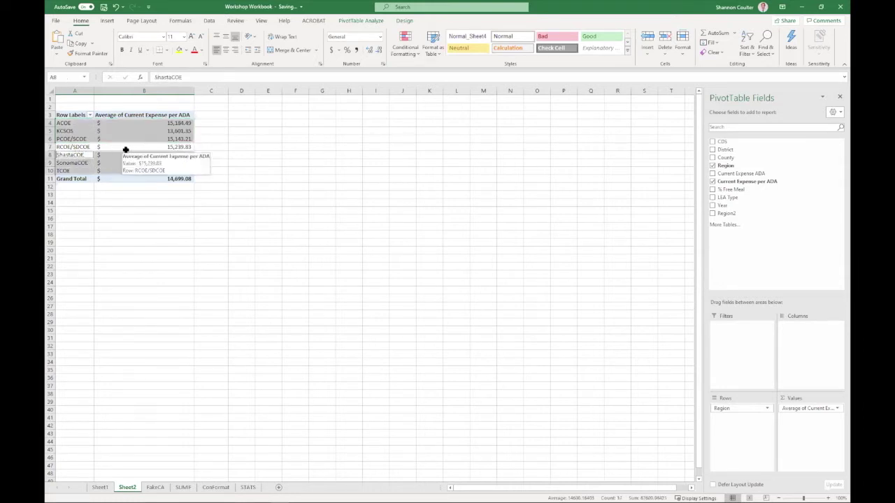
{"action": "left_click", "coordinate": [105, 125]}
Step: Group the ACOE, KCSOS, PCOE/SCOE, ShastaCOE, SonomaCOE and TCOE regions together, leaving RCOE/SDCOE out of the group
{"action": "left_click", "coordinate": [73, 124]}
{"action": "left_click_drag", "start_coordinate": [79, 124], "coordinate": [156, 137]}
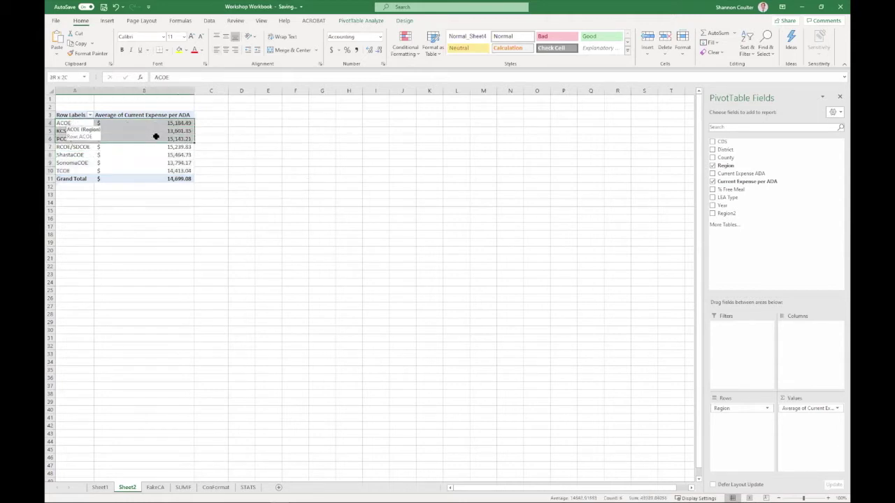
{"action": "left_click_drag", "start_coordinate": [74, 155], "coordinate": [165, 169]}
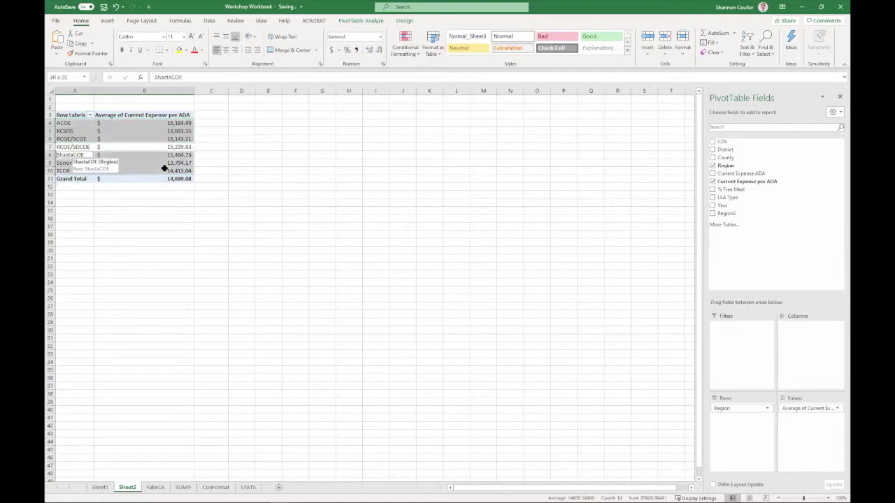
{"action": "right_click", "coordinate": [120, 135]}
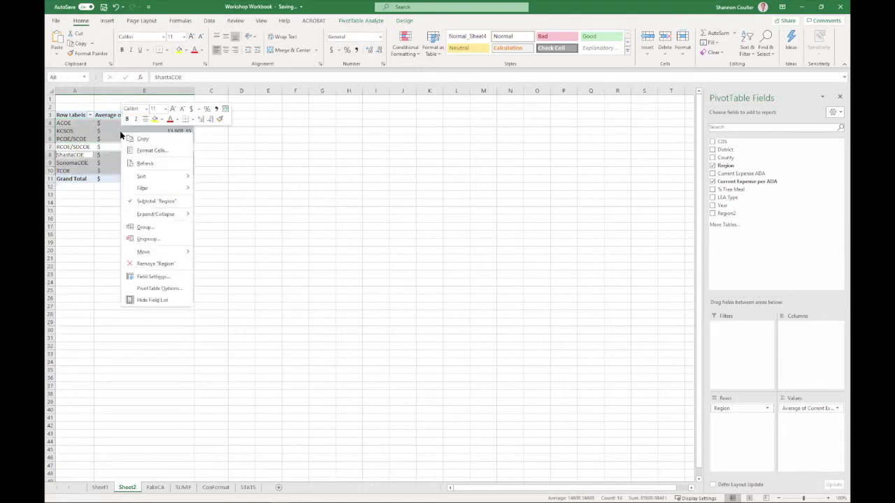
{"action": "left_click", "coordinate": [157, 230]}
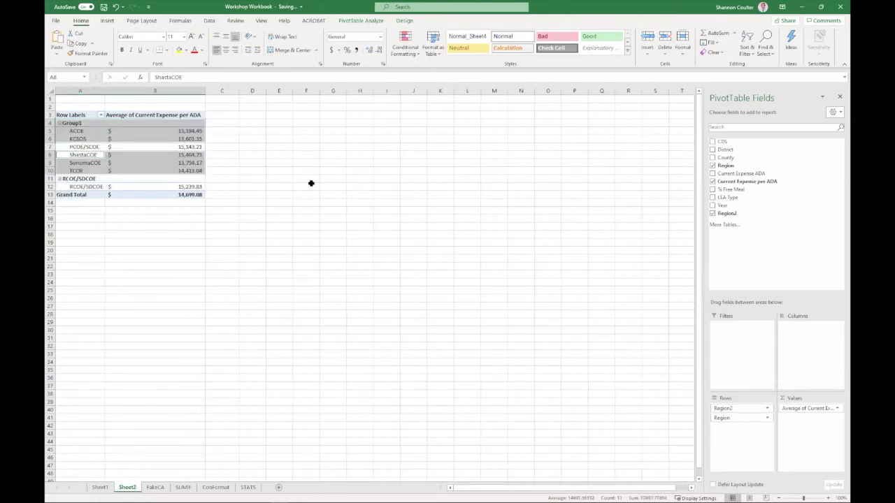
Step: Collapse the grouped northern regions in the PivotTable and rename the group Northern CA
{"action": "left_click", "coordinate": [61, 124]}
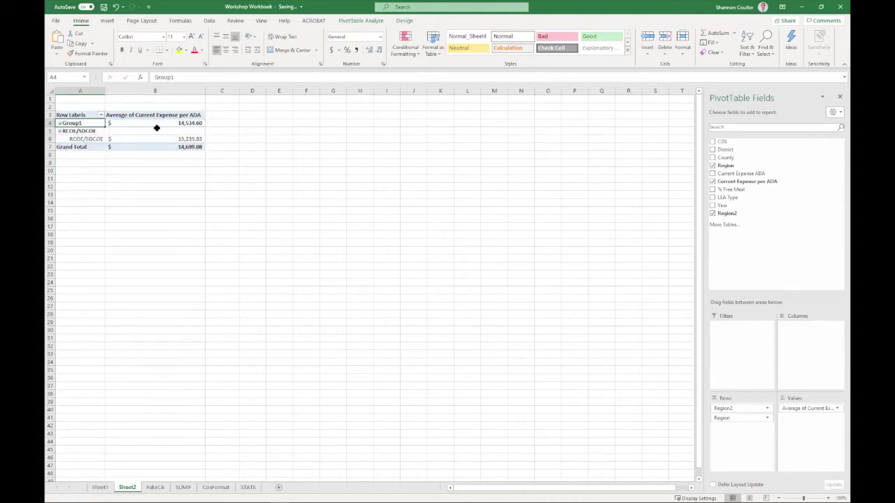
{"action": "type", "text": "Northern CA"}
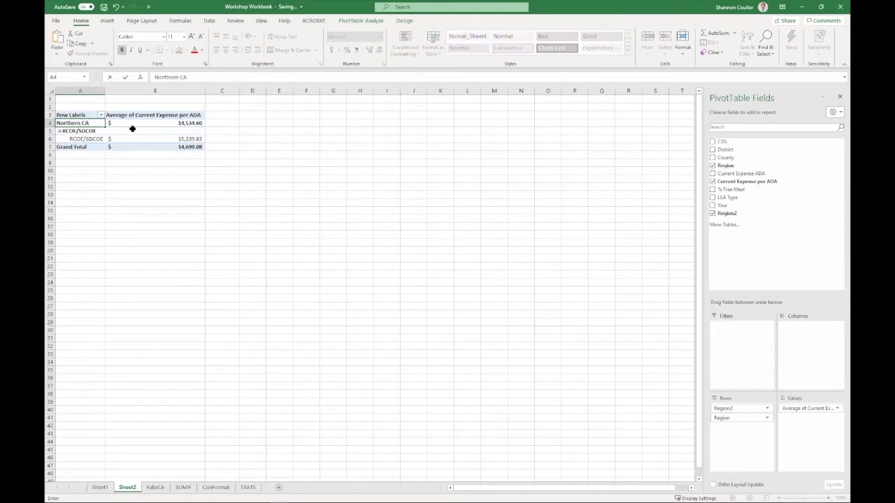
{"action": "key", "text": "Return"}
Step: Rename the RCOE/SDCOE group heading in the PivotTable rows as Southern CA
{"action": "left_click_drag", "start_coordinate": [89, 132], "coordinate": [154, 137]}
{"action": "right_click", "coordinate": [155, 138]}
{"action": "left_click", "coordinate": [184, 231]}
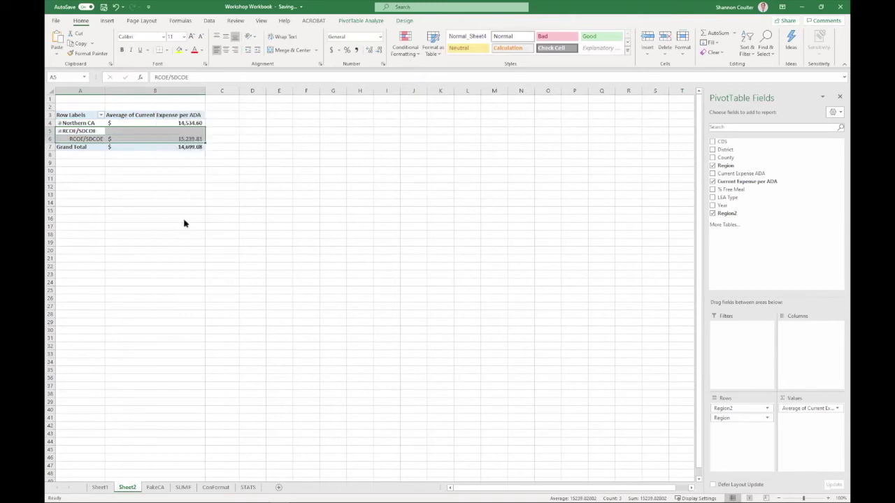
{"action": "left_click", "coordinate": [449, 279]}
{"action": "left_click", "coordinate": [88, 132]}
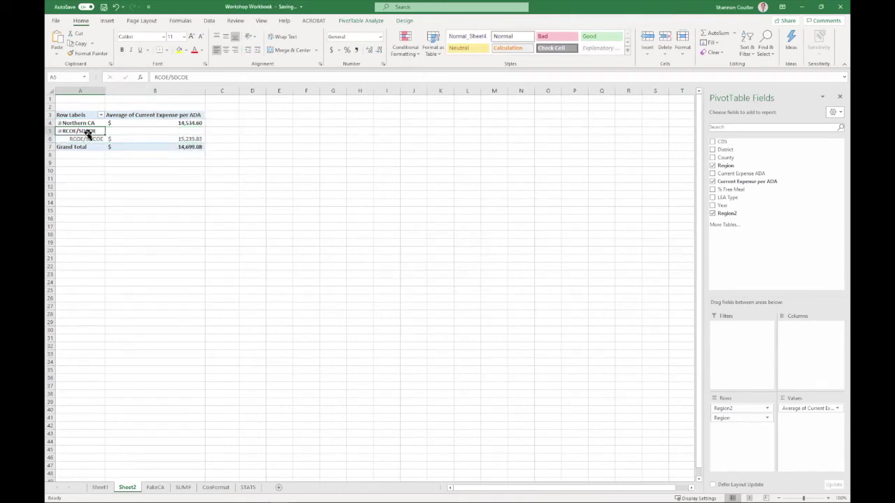
{"action": "type", "text": "Southern CA"}
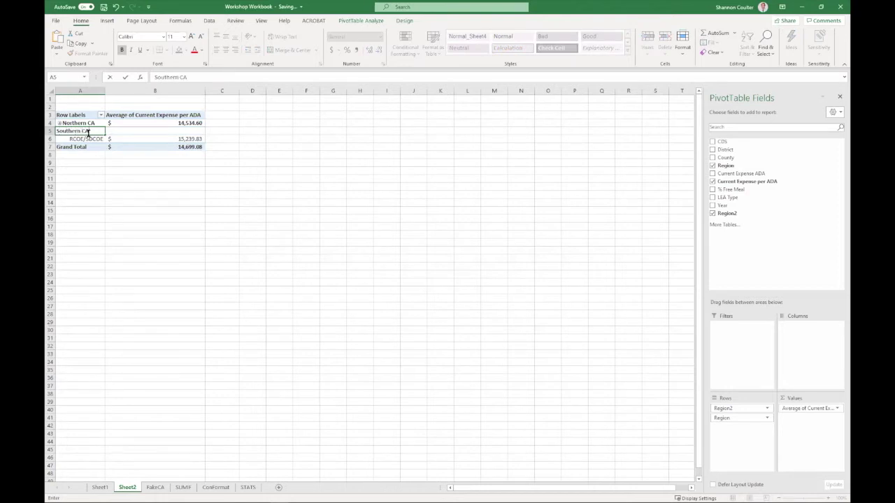
{"action": "key", "text": "Return"}
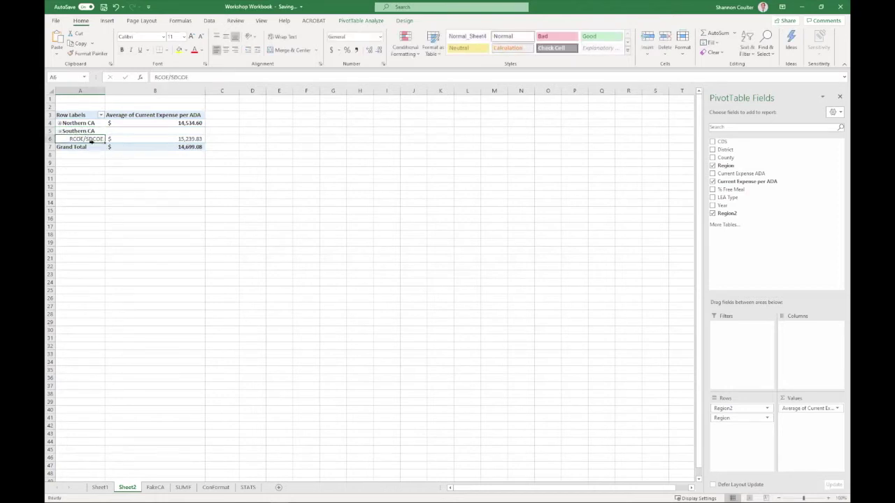
Step: Collapse and expand the Northern CA and Southern CA groups to compare their averages, and check the source data on the FakeCA sheet
{"action": "left_click", "coordinate": [59, 132]}
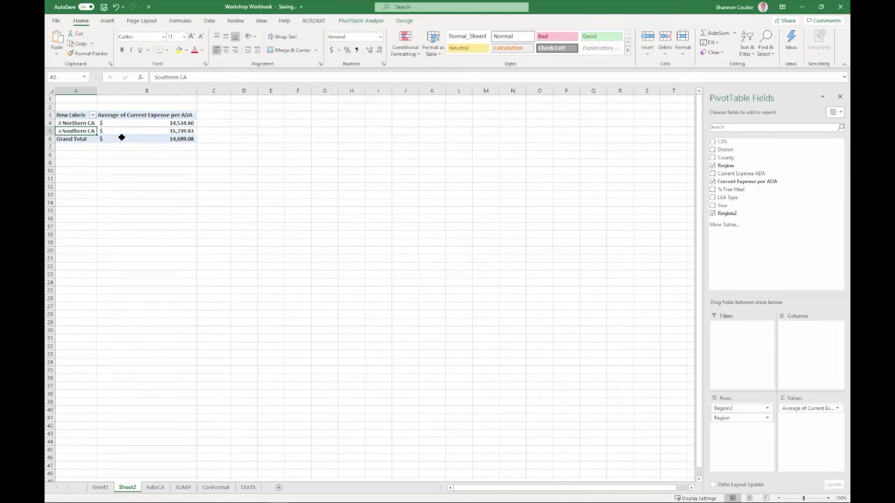
{"action": "left_click", "coordinate": [60, 123]}
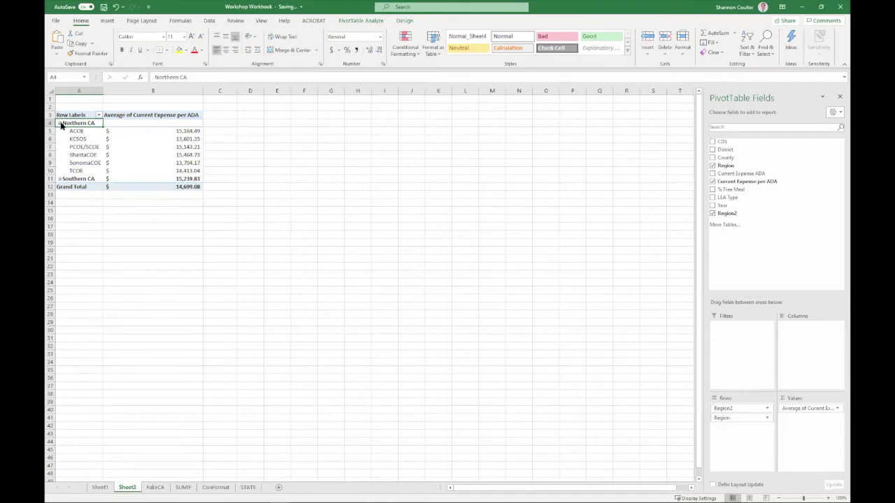
{"action": "left_click", "coordinate": [60, 123]}
{"action": "left_click", "coordinate": [60, 123]}
{"action": "left_click", "coordinate": [60, 123]}
{"action": "left_click", "coordinate": [60, 131]}
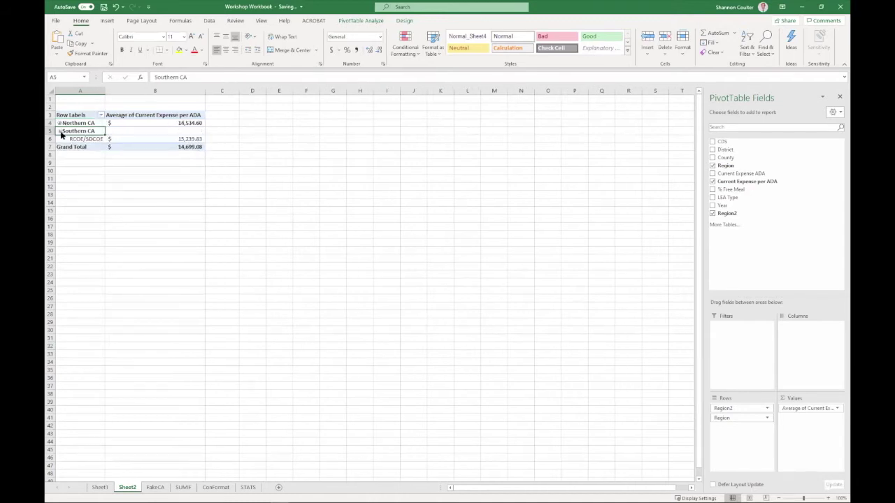
{"action": "left_click", "coordinate": [61, 132]}
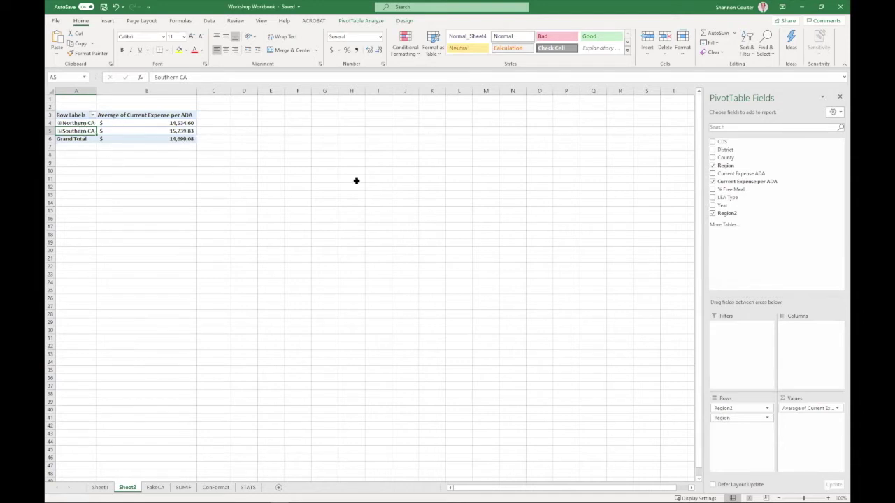
{"action": "left_click", "coordinate": [158, 489]}
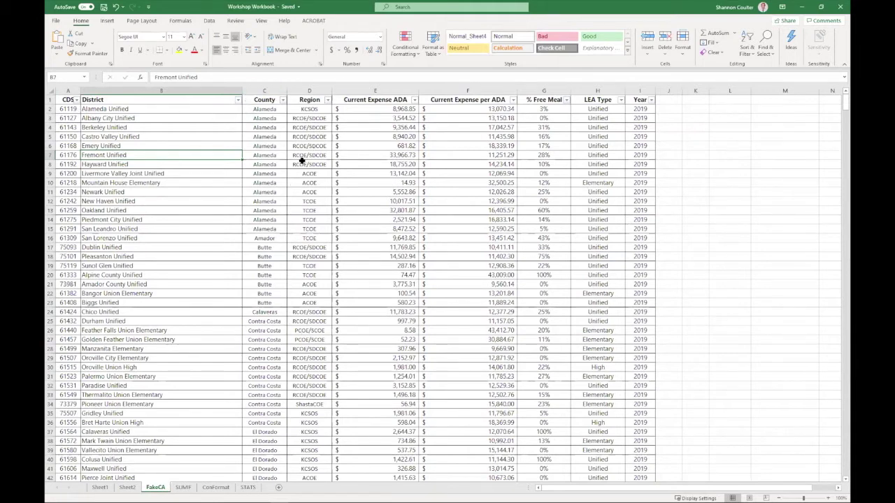
{"action": "left_click", "coordinate": [127, 488]}
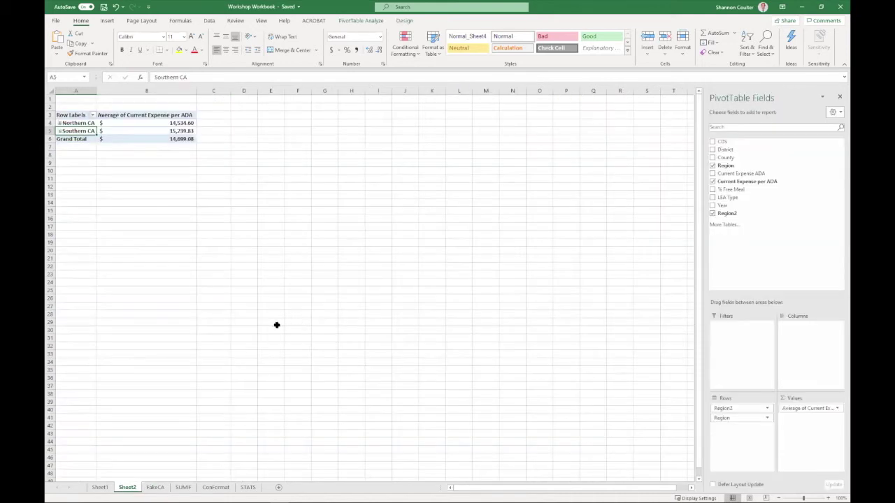
Step: Expand both region groups and ungroup them so the PivotTable lists each region separately
{"action": "left_click", "coordinate": [60, 123]}
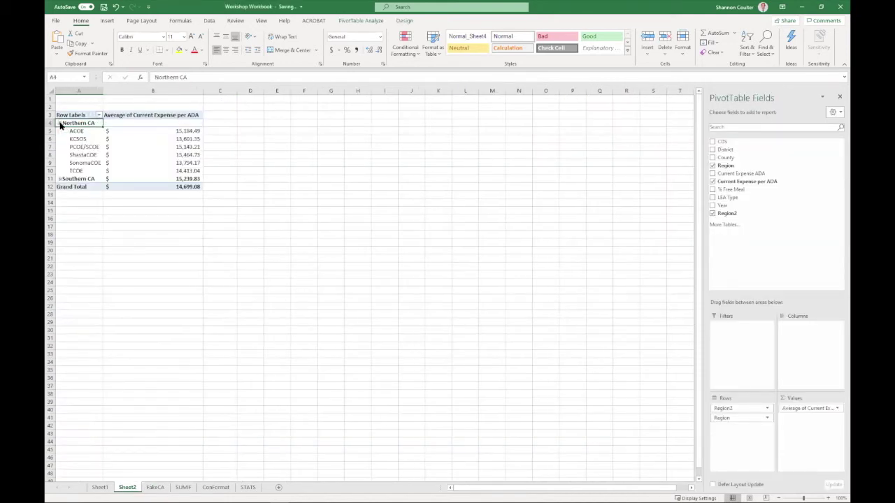
{"action": "left_click", "coordinate": [59, 179]}
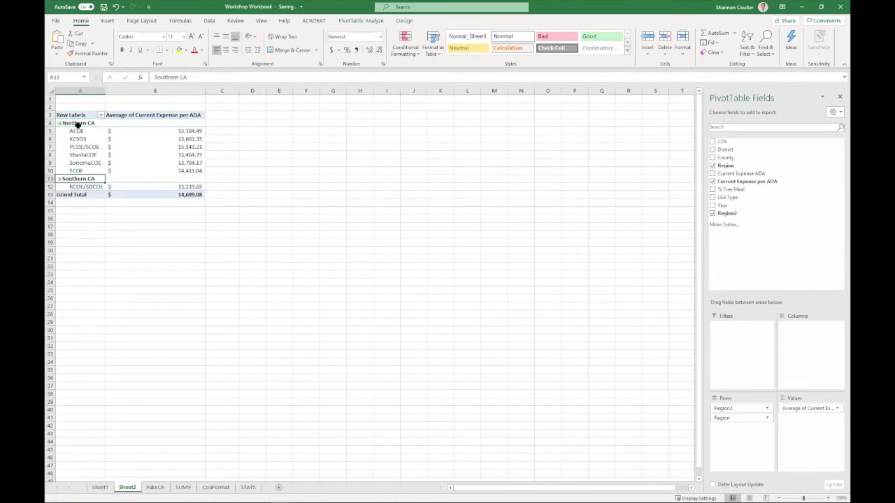
{"action": "left_click_drag", "start_coordinate": [81, 126], "coordinate": [171, 170]}
{"action": "right_click", "coordinate": [155, 144]}
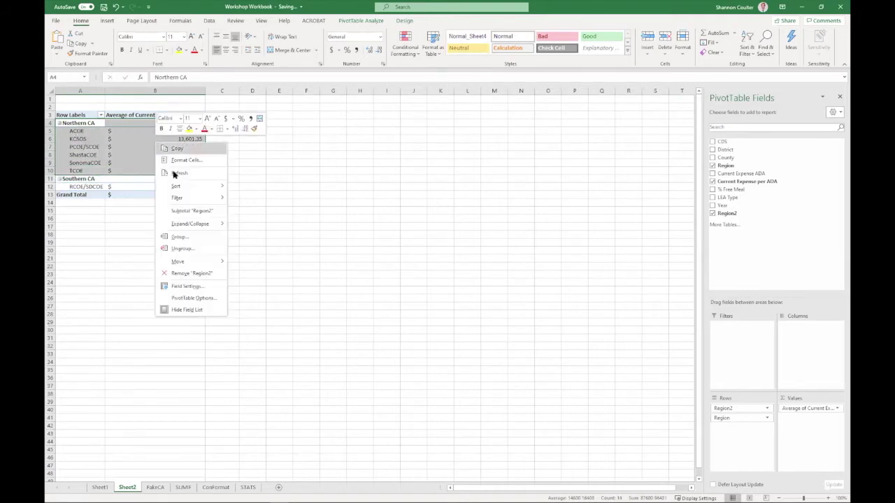
{"action": "left_click", "coordinate": [183, 248]}
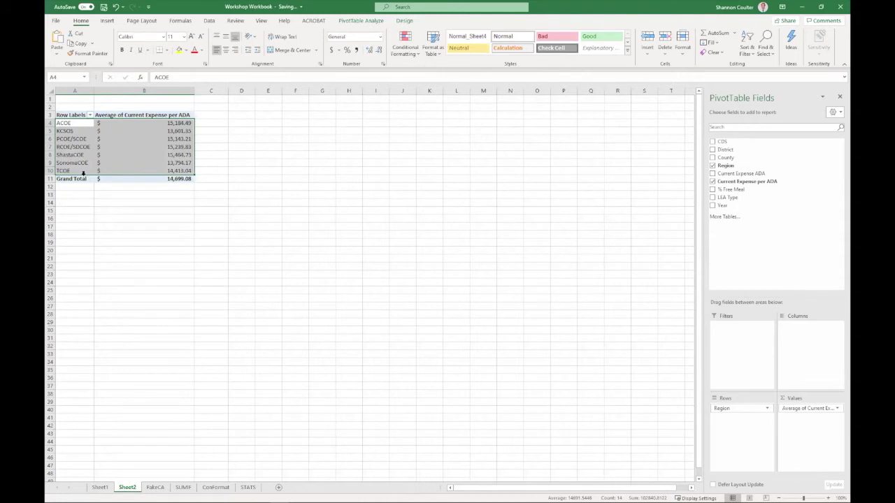
{"action": "left_click", "coordinate": [246, 180]}
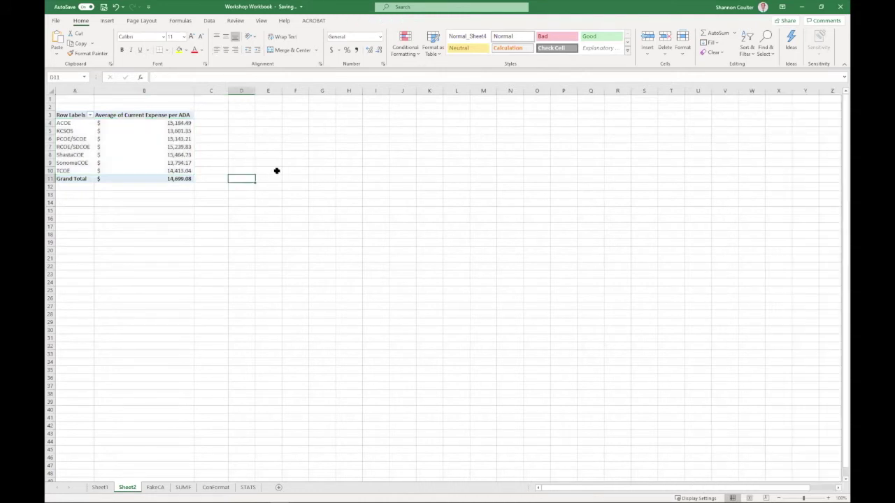
Step: Show the detail records behind the RCOE/SDCOE average Current Expense per ADA on a new sheet
{"action": "left_click", "coordinate": [156, 137]}
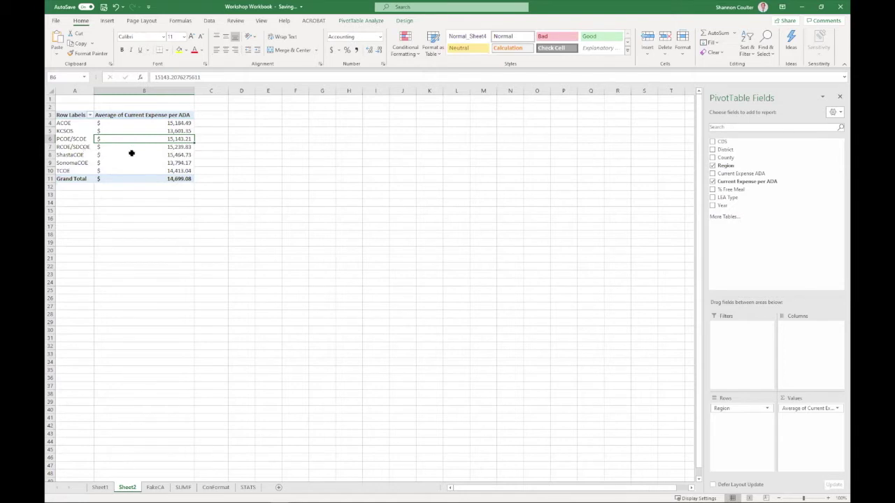
{"action": "left_click", "coordinate": [177, 149]}
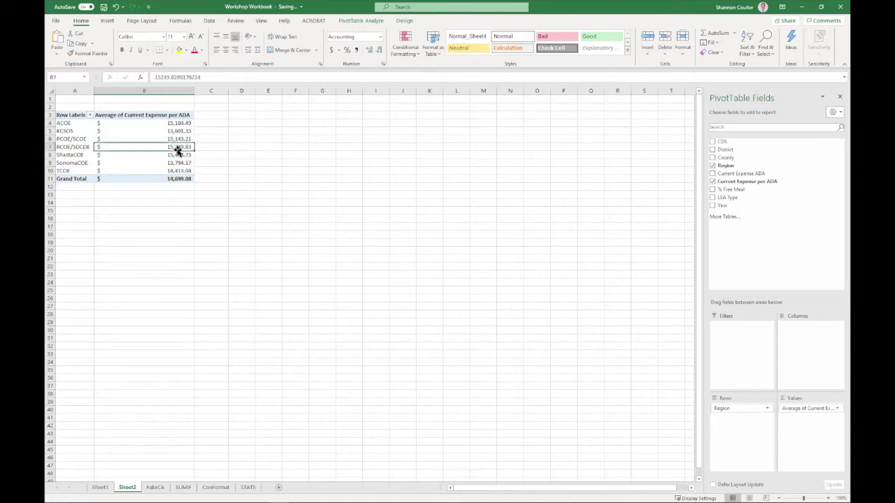
{"action": "mouse_move", "coordinate": [177, 147]}
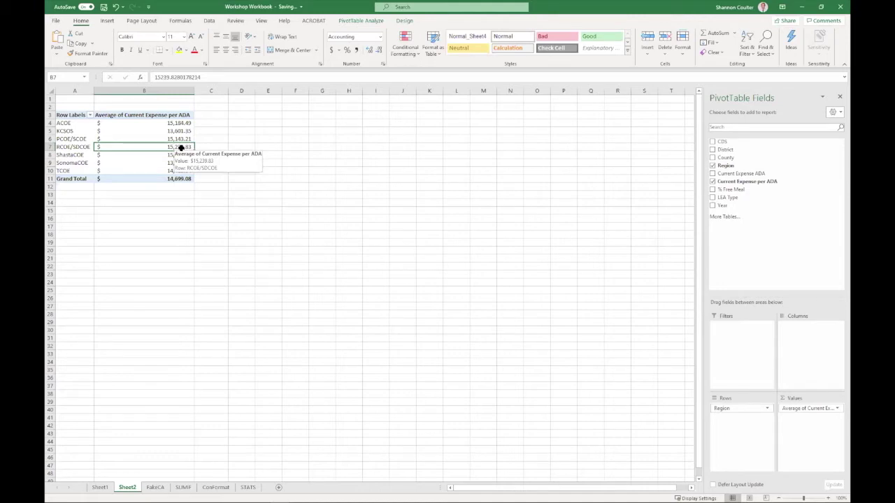
{"action": "double_click", "coordinate": [181, 148]}
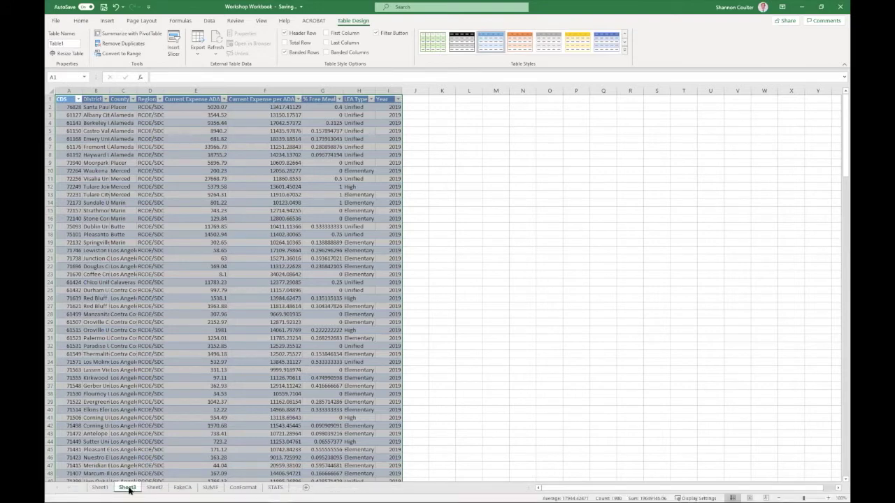
Step: Autofit all column widths on the RCOE/SDCOE detail sheet
{"action": "left_click", "coordinate": [52, 90]}
{"action": "double_click", "coordinate": [82, 91]}
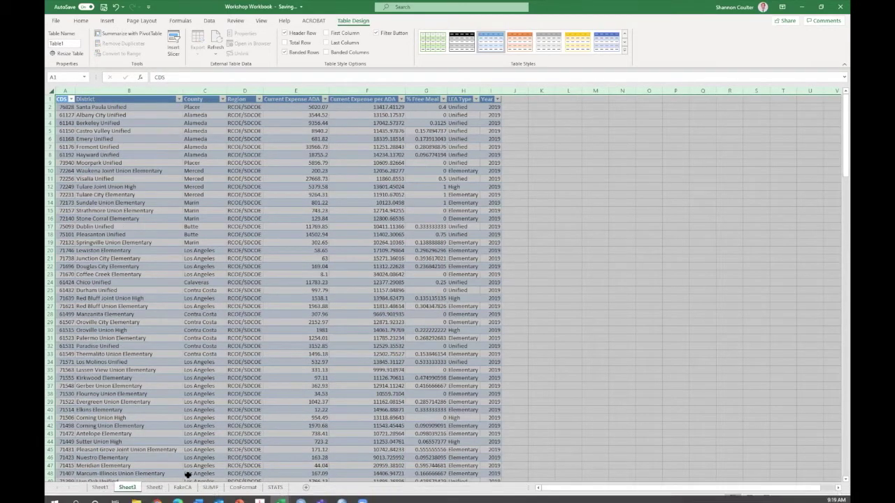
{"action": "left_click", "coordinate": [253, 367]}
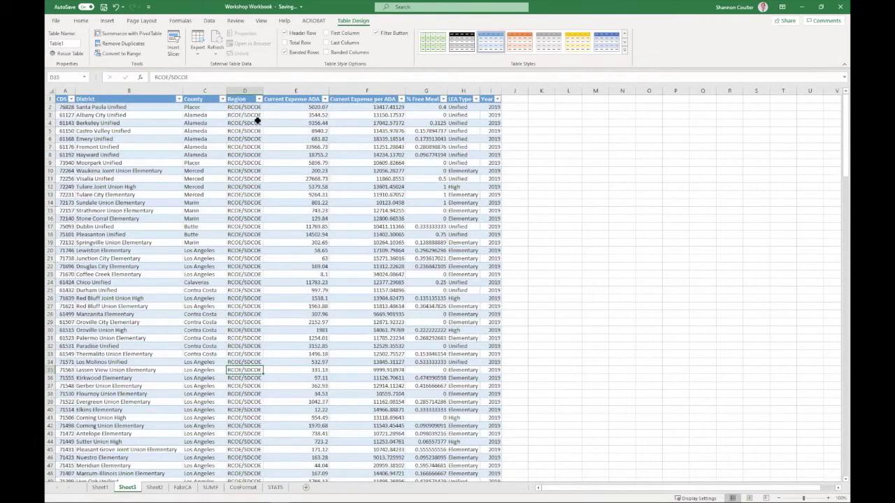
Step: Look through the RCOE/SDCOE detail records down to the last district and back to the header row
{"action": "scroll", "coordinate": [246, 252], "scroll_direction": "down", "scroll_amount": 6}
{"action": "scroll", "coordinate": [246, 275], "scroll_direction": "down", "scroll_amount": 20}
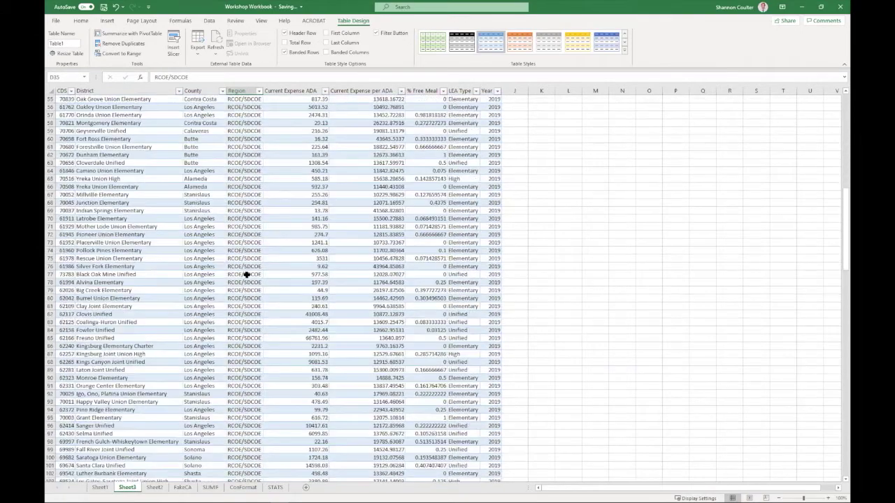
{"action": "scroll", "coordinate": [246, 275], "scroll_direction": "down", "scroll_amount": 20}
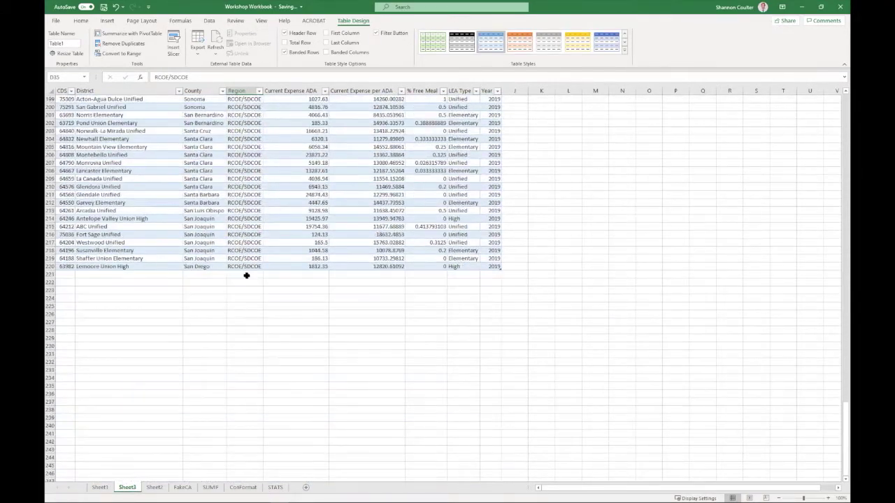
{"action": "scroll", "coordinate": [246, 275], "scroll_direction": "up", "scroll_amount": 17}
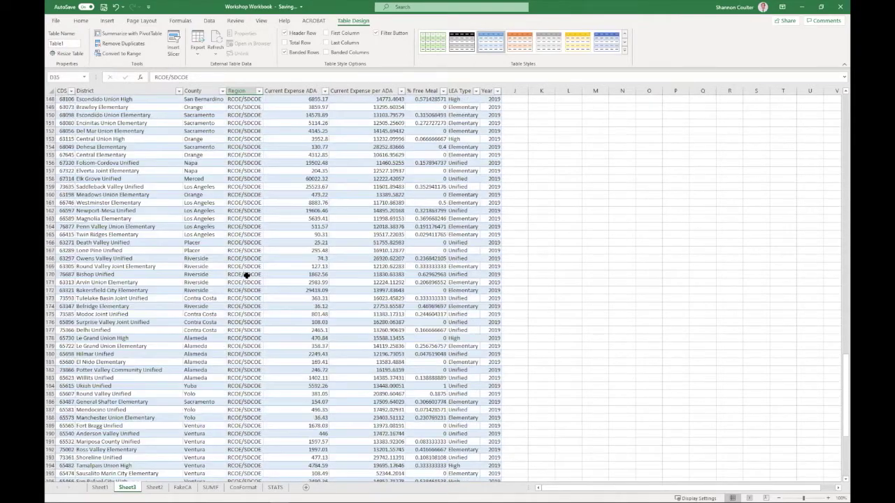
{"action": "scroll", "coordinate": [246, 276], "scroll_direction": "up", "scroll_amount": 20}
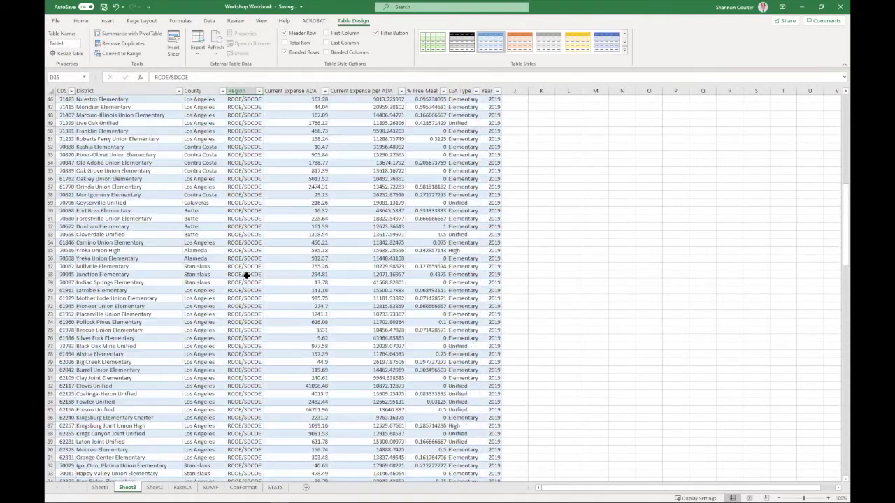
{"action": "scroll", "coordinate": [246, 275], "scroll_direction": "up", "scroll_amount": 15}
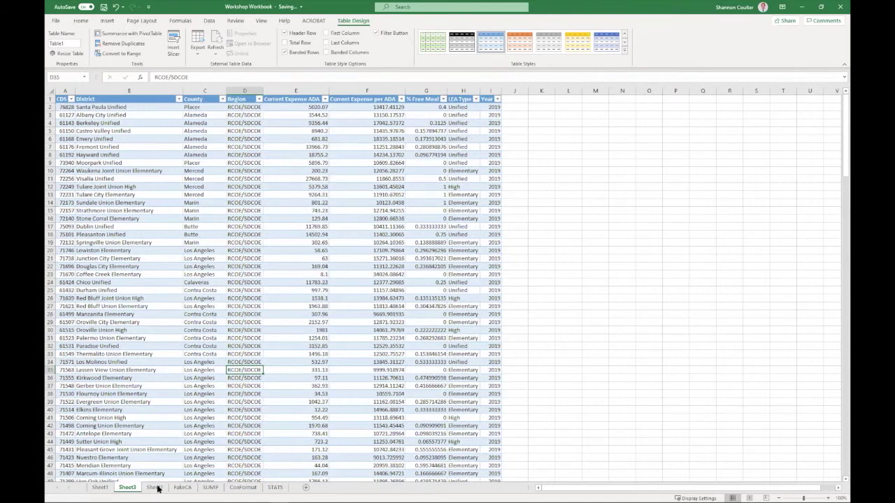
Step: Return to the PivotTable on Sheet2 and show the detail records behind the ACOE average on a new sheet
{"action": "left_click", "coordinate": [155, 487]}
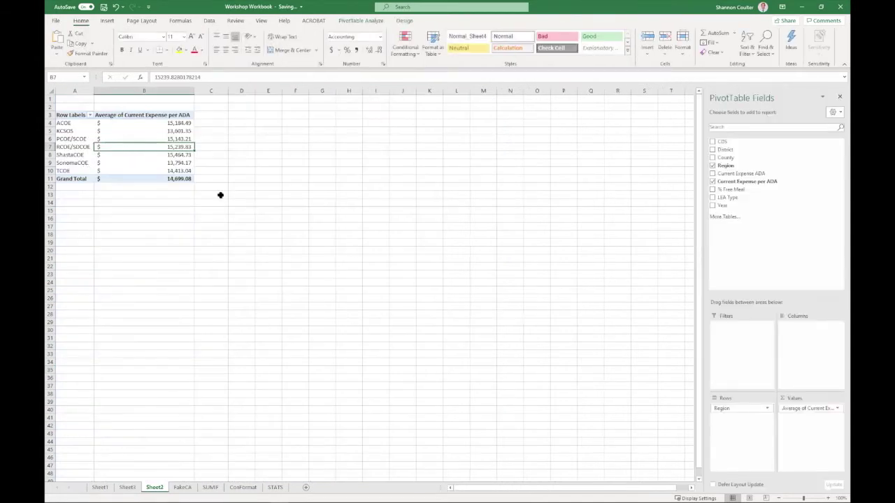
{"action": "mouse_move", "coordinate": [181, 123]}
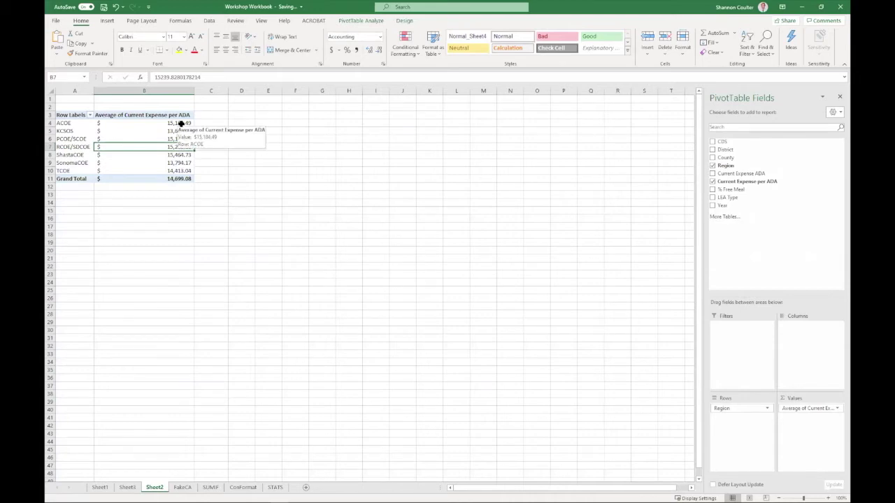
{"action": "double_click", "coordinate": [180, 123]}
{"action": "left_click_drag", "start_coordinate": [167, 90], "coordinate": [168, 90]}
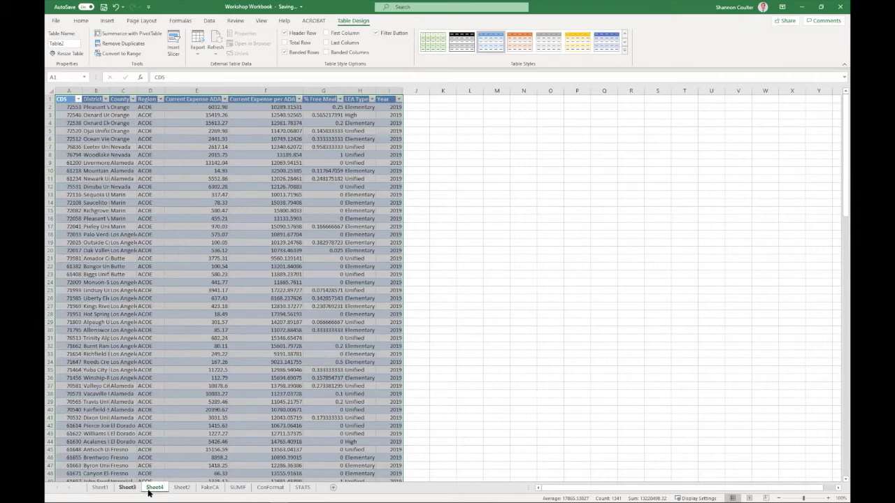
Step: Go back to the FakeCA sheet and review the source district data, including its Current Expense ADA and County columns
{"action": "left_click", "coordinate": [181, 490]}
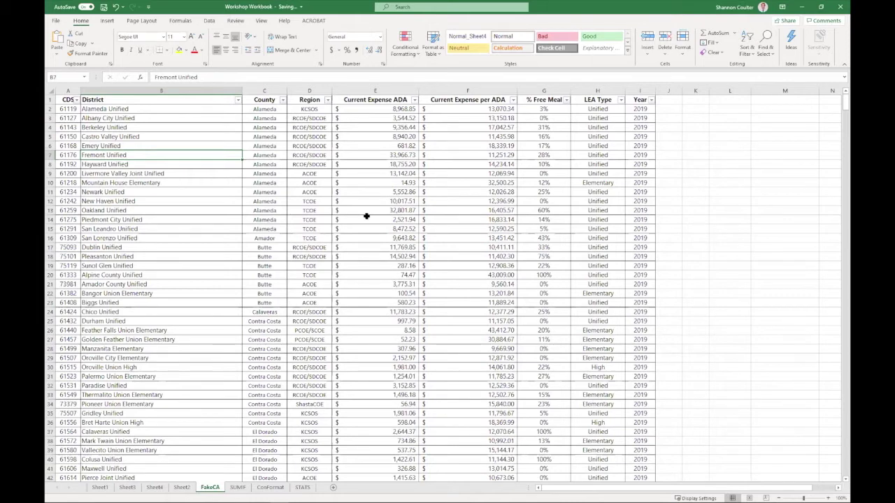
{"action": "left_click", "coordinate": [366, 219]}
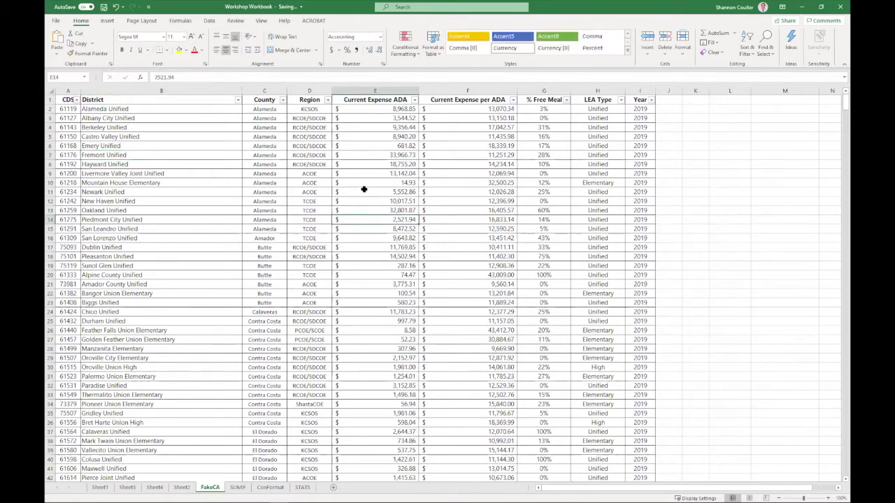
{"action": "left_click", "coordinate": [363, 189]}
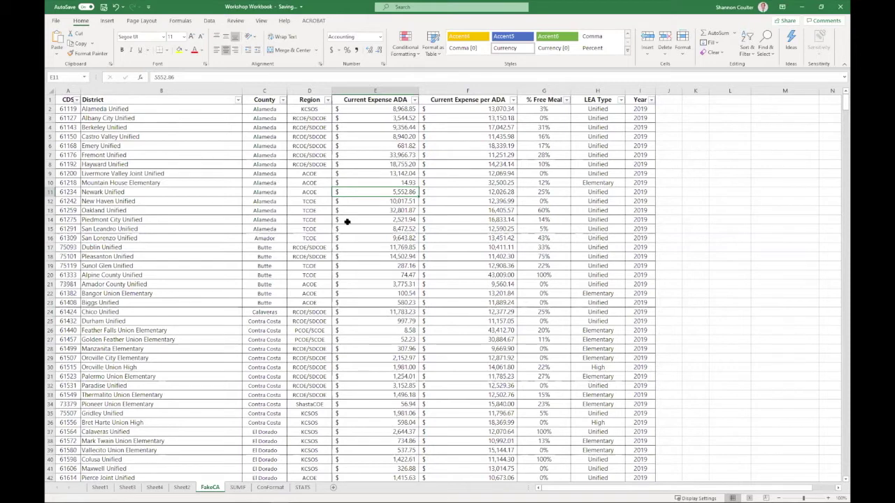
{"action": "left_click", "coordinate": [263, 156]}
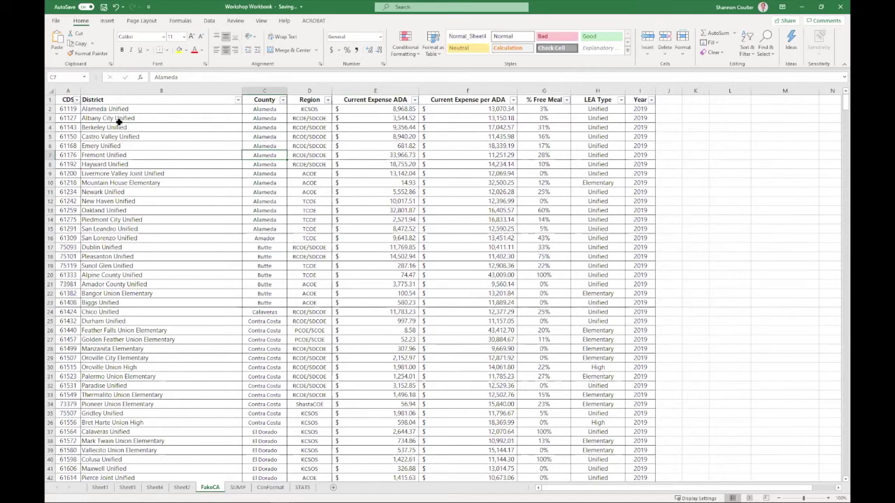
Step: Create a PivotTable from the FakeCA district data on a new worksheet
{"action": "left_click", "coordinate": [187, 163]}
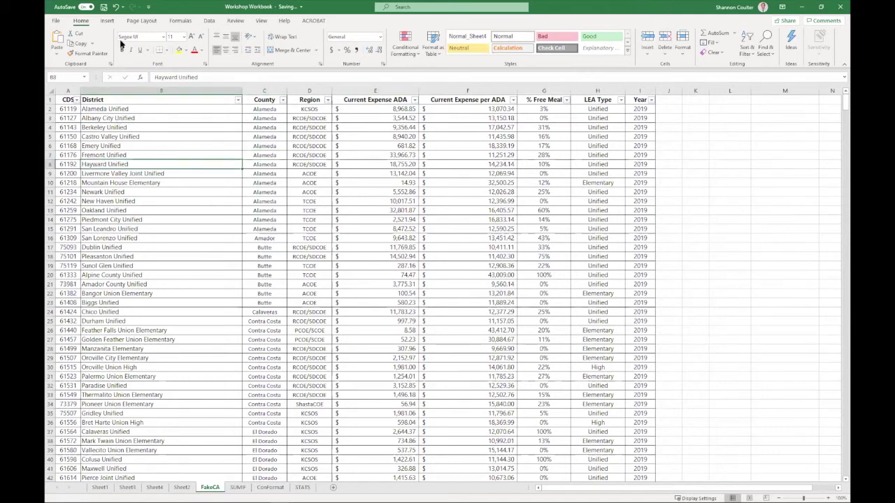
{"action": "left_click", "coordinate": [109, 21]}
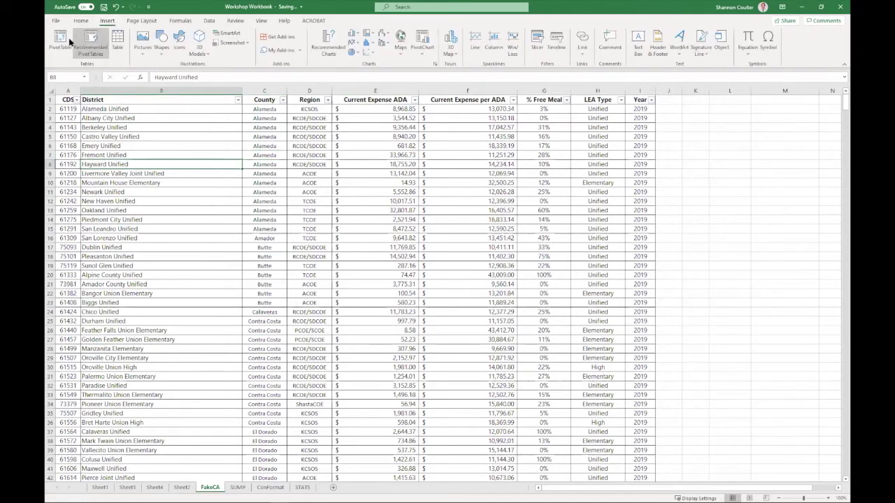
{"action": "left_click", "coordinate": [61, 40]}
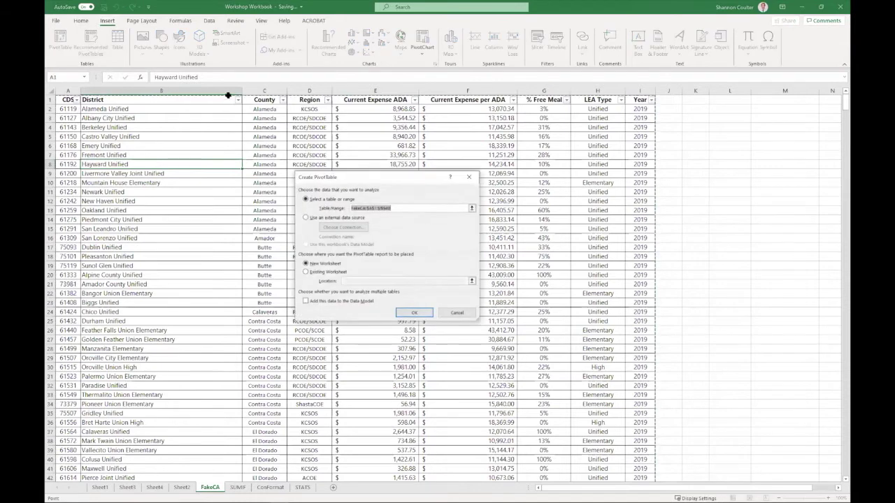
{"action": "left_click", "coordinate": [418, 313]}
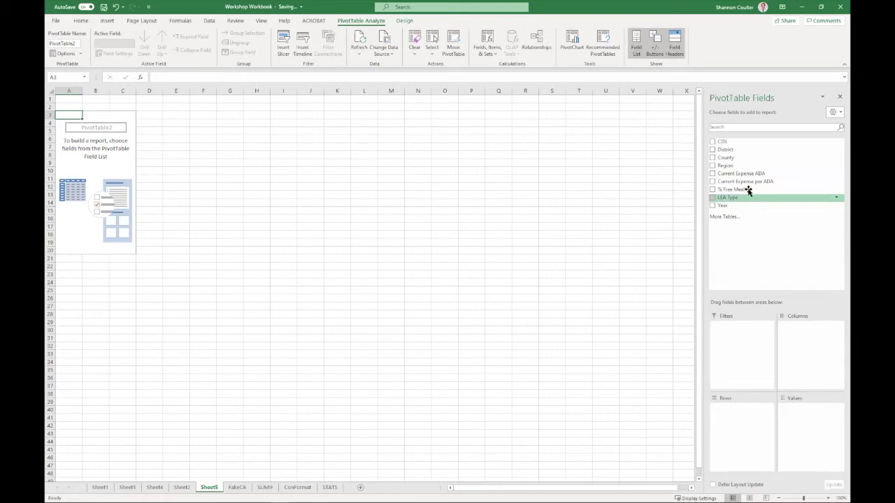
{"action": "left_click_drag", "start_coordinate": [743, 181], "coordinate": [814, 421]}
{"action": "left_click", "coordinate": [833, 410]}
{"action": "left_click", "coordinate": [816, 399]}
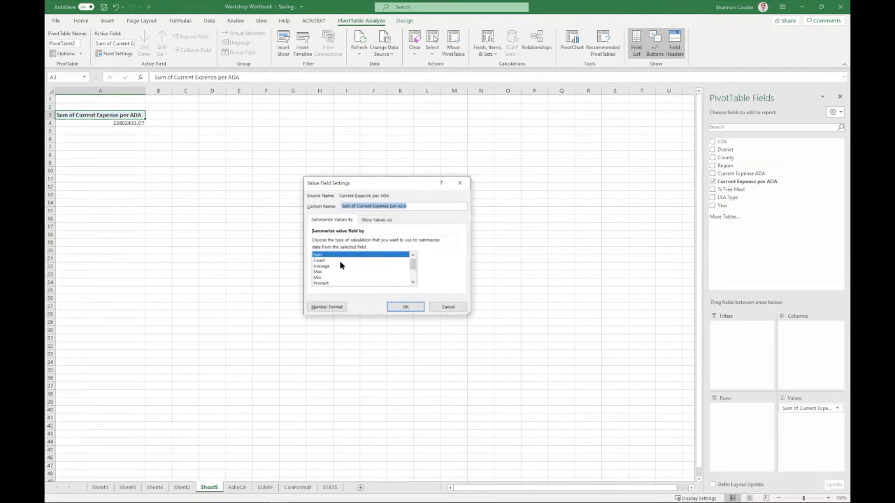
{"action": "left_click", "coordinate": [459, 307]}
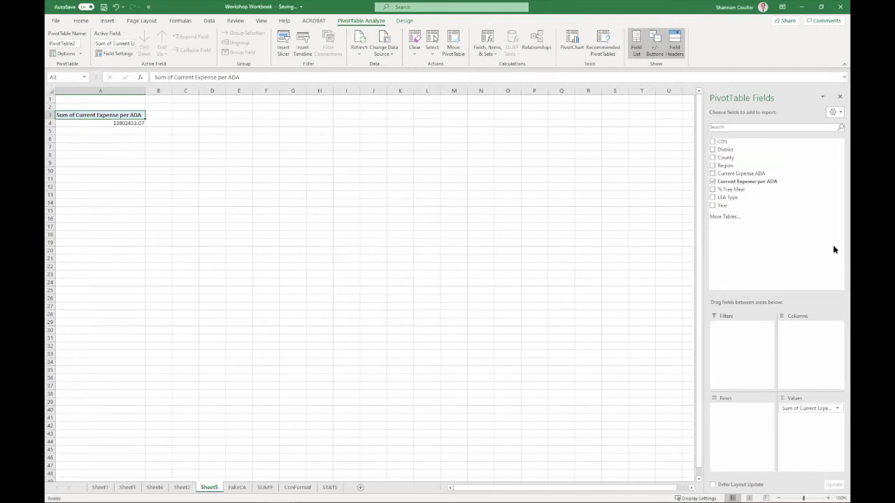
{"action": "left_click_drag", "start_coordinate": [810, 409], "coordinate": [616, 297]}
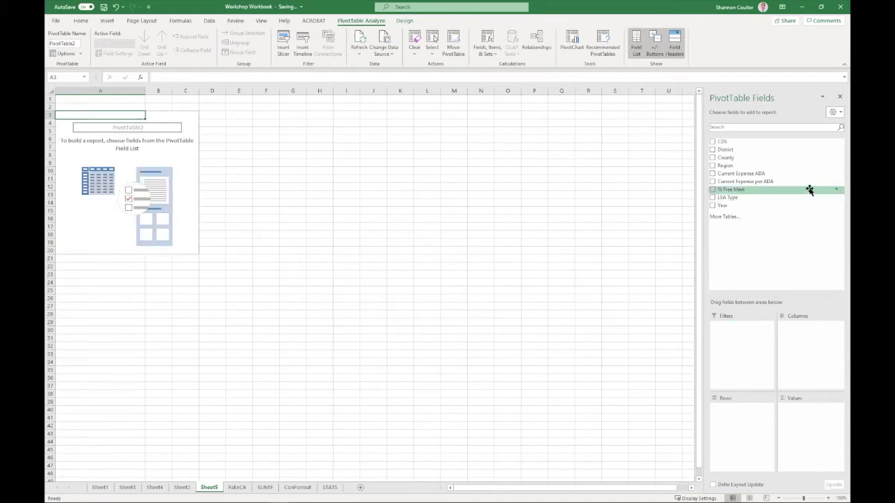
Step: Add % Free Meal to the PivotTable values and summarize it by Average
{"action": "left_click_drag", "start_coordinate": [789, 190], "coordinate": [805, 425]}
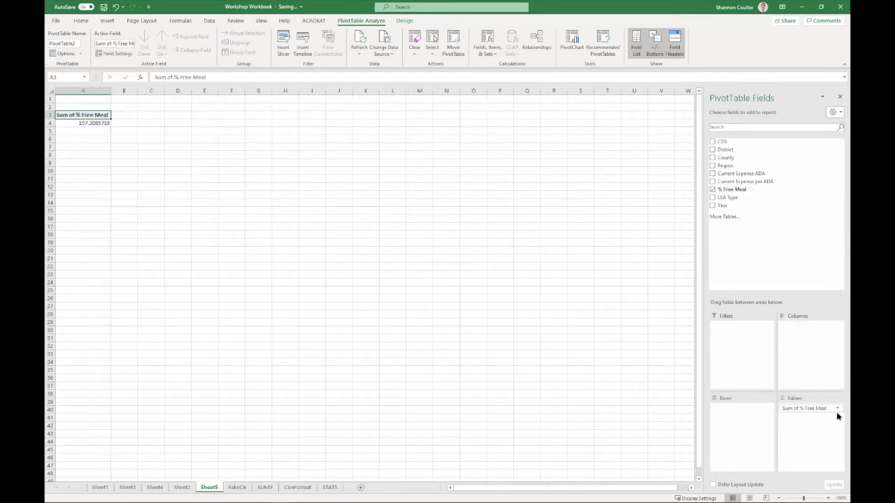
{"action": "left_click", "coordinate": [837, 408]}
{"action": "left_click", "coordinate": [819, 395]}
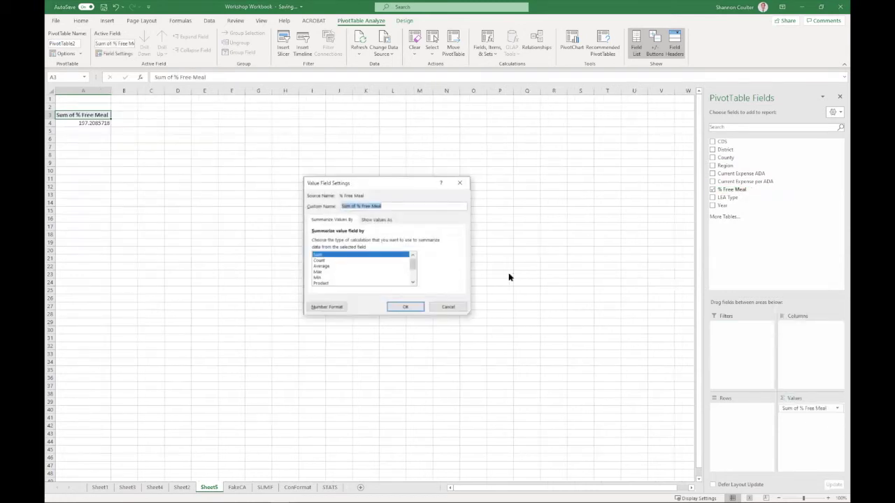
{"action": "left_click", "coordinate": [345, 267]}
{"action": "left_click", "coordinate": [405, 307]}
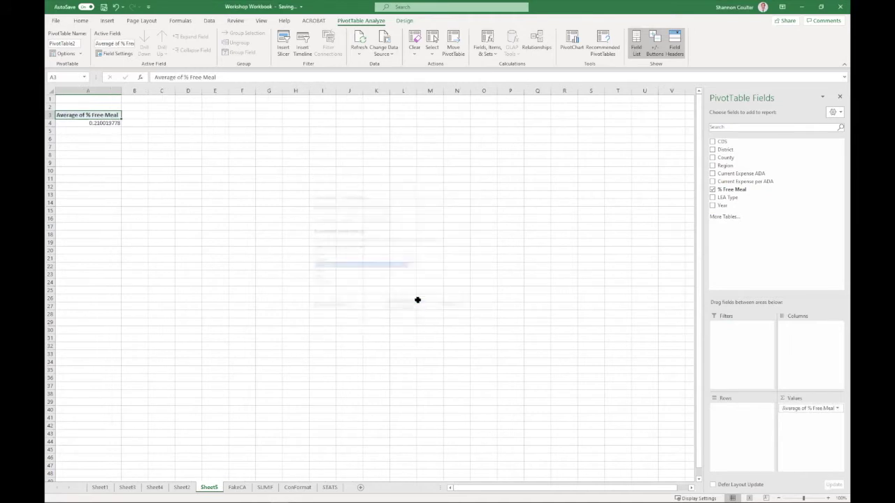
Step: Format the Average of % Free Meal value in the PivotTable as a percentage
{"action": "left_click", "coordinate": [99, 123]}
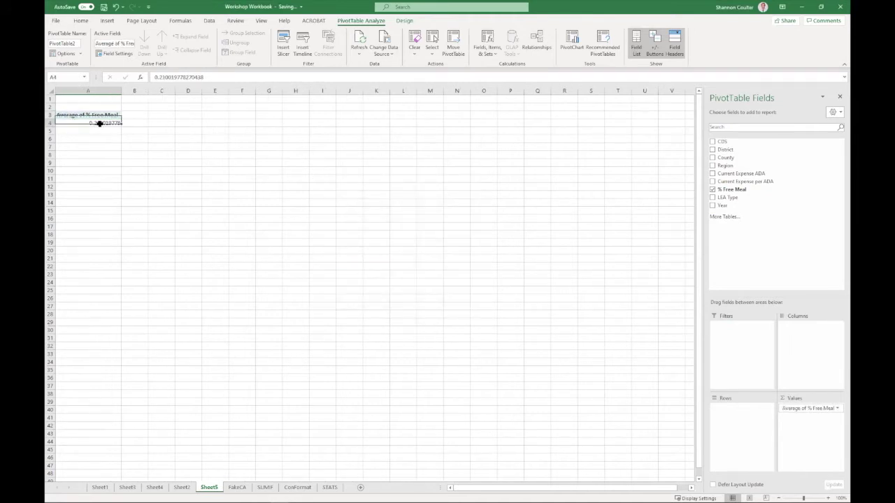
{"action": "left_click", "coordinate": [81, 20]}
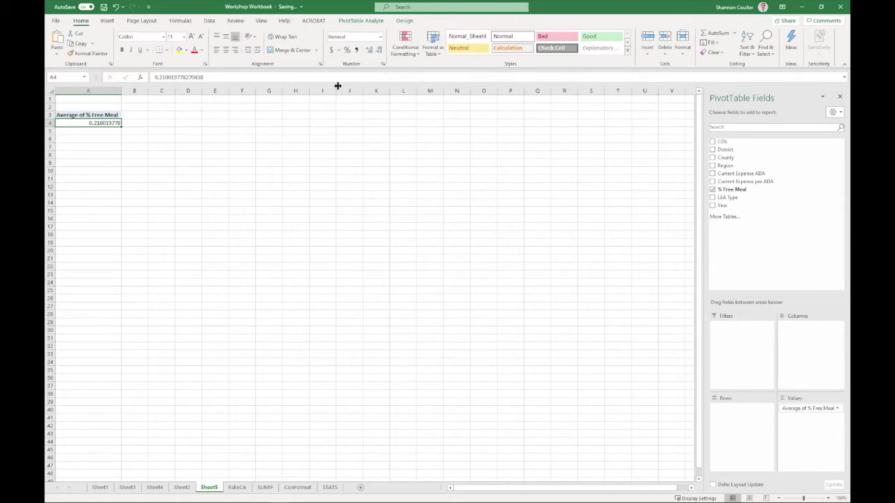
{"action": "left_click", "coordinate": [346, 49]}
Step: Add County as the PivotTable rows and nest District beneath it
{"action": "left_click_drag", "start_coordinate": [756, 158], "coordinate": [745, 451]}
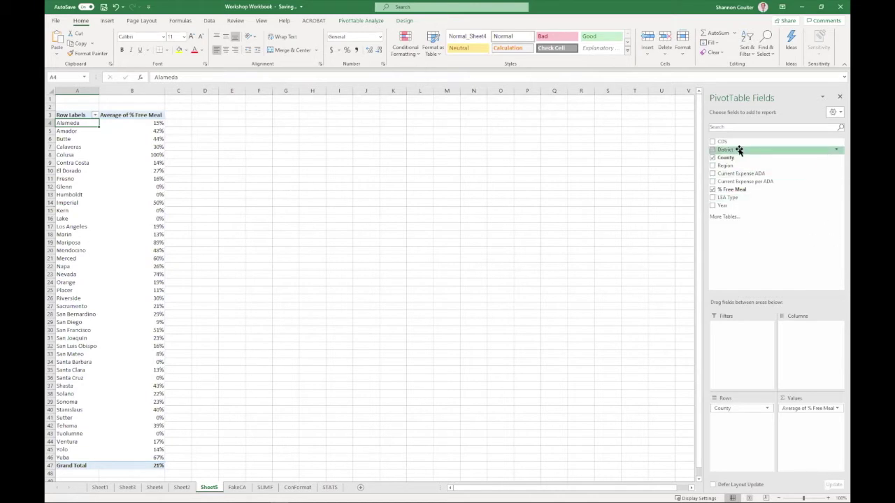
{"action": "left_click_drag", "start_coordinate": [739, 150], "coordinate": [743, 451]}
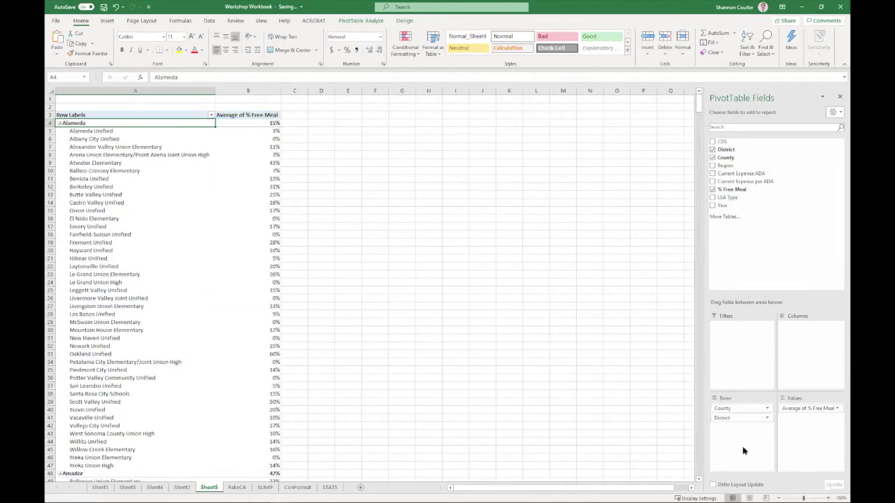
Step: Make District a report filter instead of a row field and filter the PivotTable to Albany City Unified
{"action": "left_click_drag", "start_coordinate": [747, 413], "coordinate": [751, 338]}
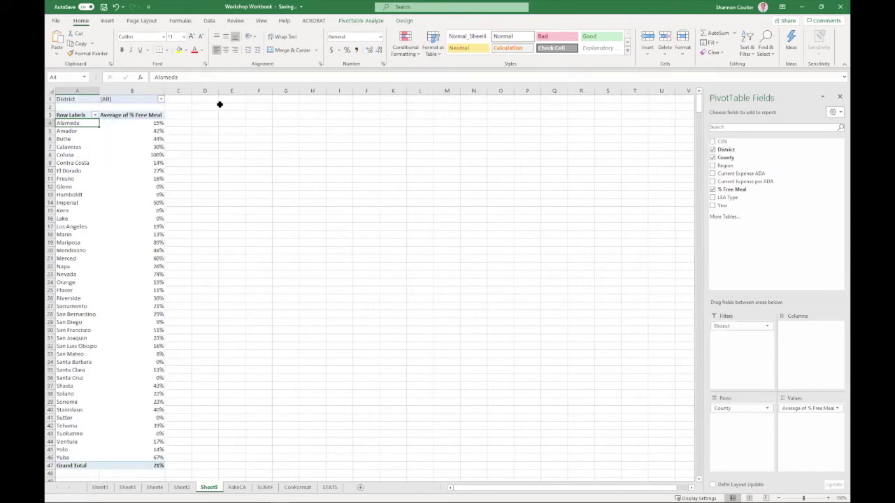
{"action": "left_click", "coordinate": [160, 100]}
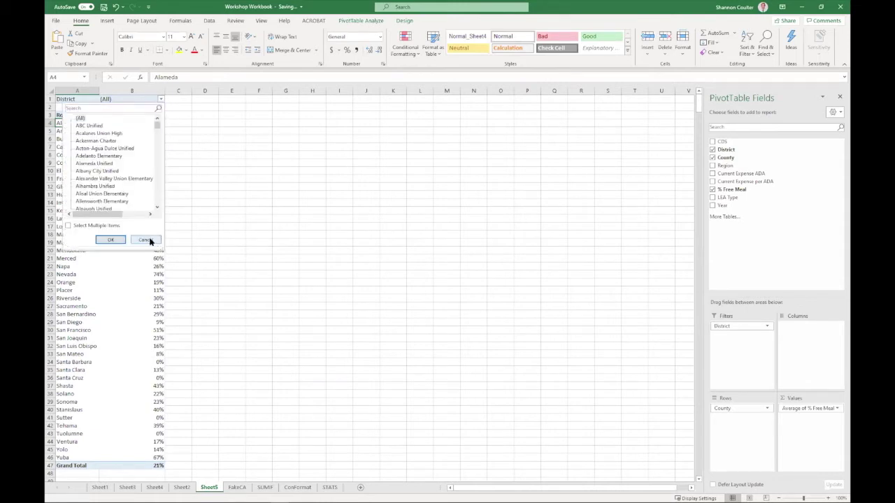
{"action": "left_click", "coordinate": [98, 171]}
{"action": "left_click", "coordinate": [114, 240]}
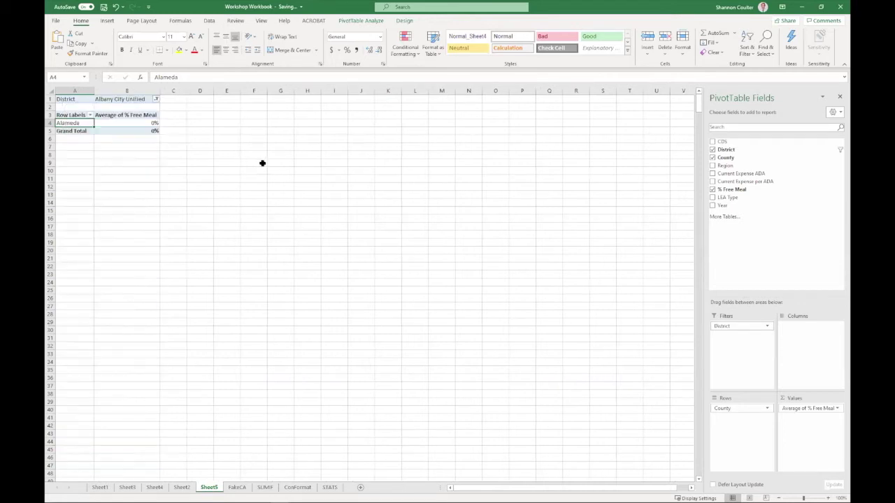
Step: Reset the District filter to all districts using multiple selection, and return District to the rows beneath County
{"action": "left_click", "coordinate": [155, 99]}
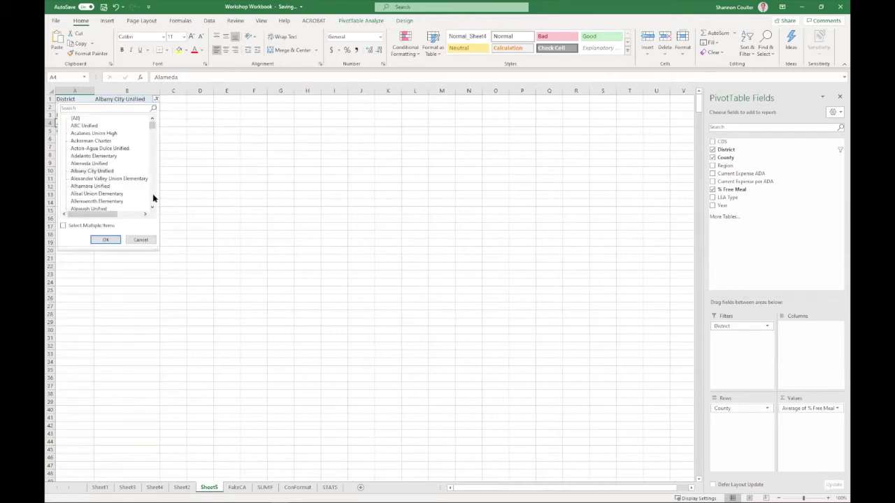
{"action": "left_click", "coordinate": [63, 226]}
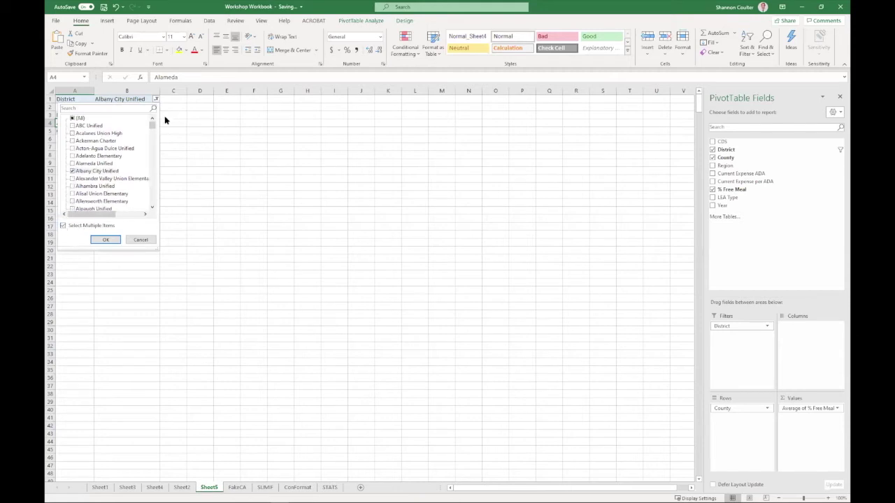
{"action": "mouse_move", "coordinate": [152, 126]}
{"action": "left_mouse_down"}
{"action": "mouse_move", "coordinate": [151, 207]}
{"action": "mouse_move", "coordinate": [147, 111]}
{"action": "left_mouse_up"}
{"action": "left_click", "coordinate": [74, 119]}
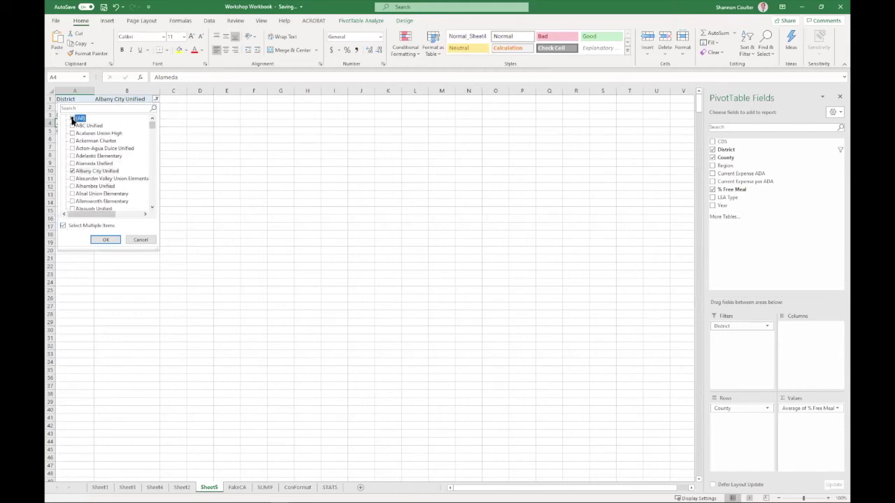
{"action": "left_click", "coordinate": [106, 240]}
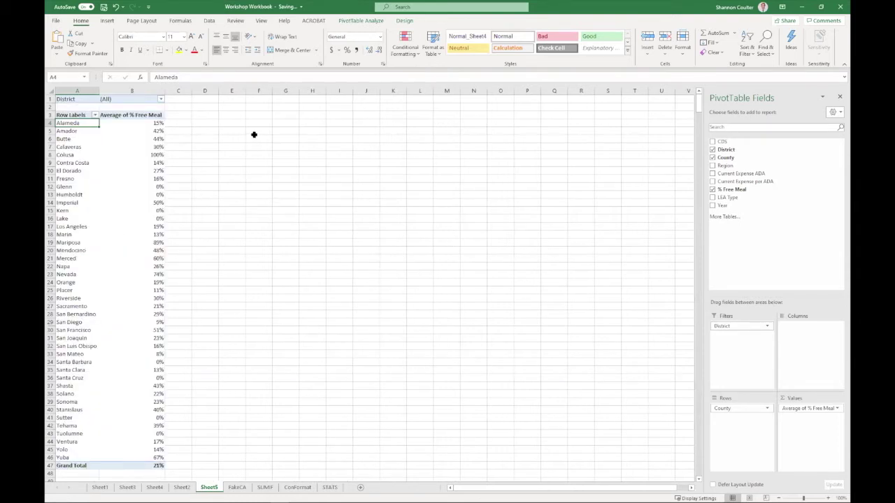
{"action": "left_click_drag", "start_coordinate": [733, 325], "coordinate": [740, 419]}
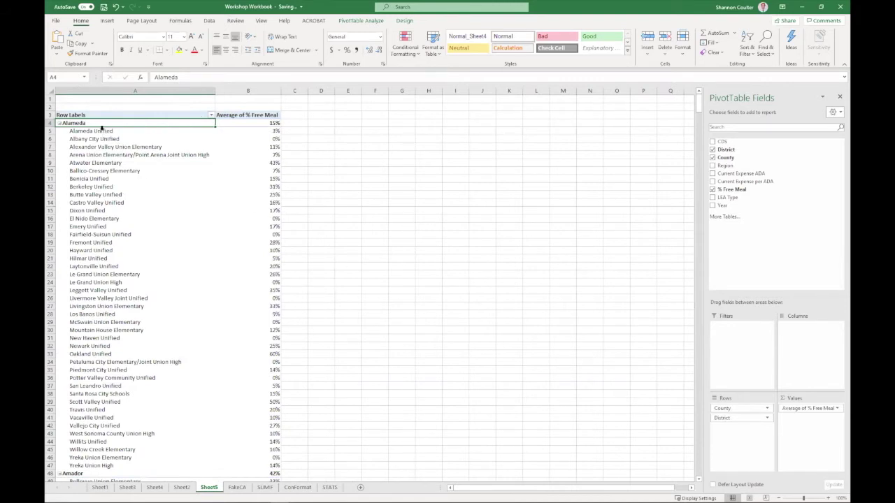
Step: Try to group the Alameda county row together with all of its district rows
{"action": "left_click_drag", "start_coordinate": [121, 434], "coordinate": [130, 467]}
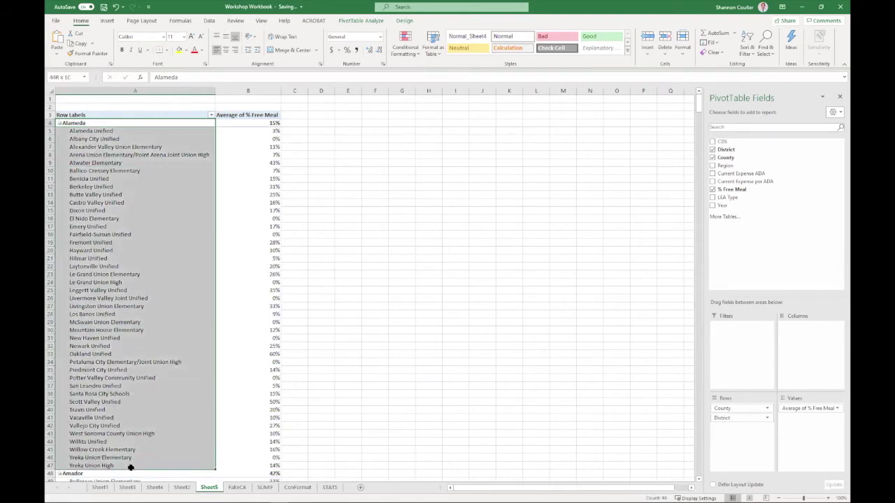
{"action": "right_click", "coordinate": [107, 171]}
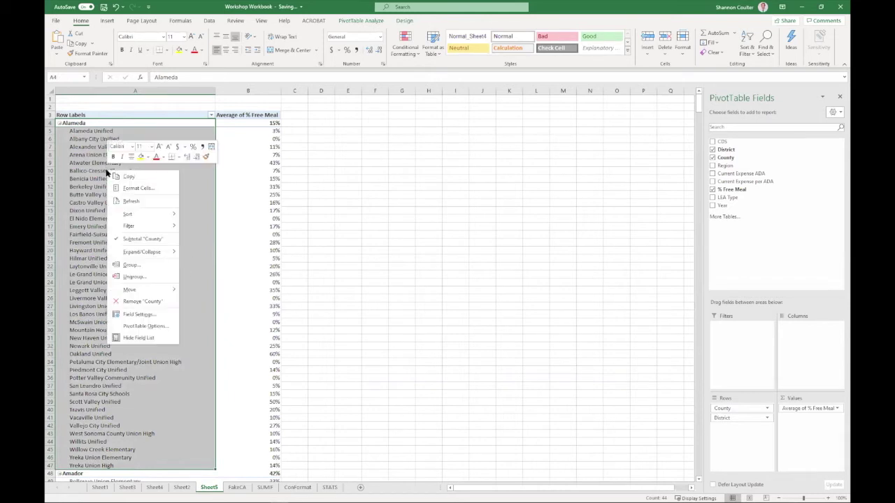
{"action": "key", "text": "Escape"}
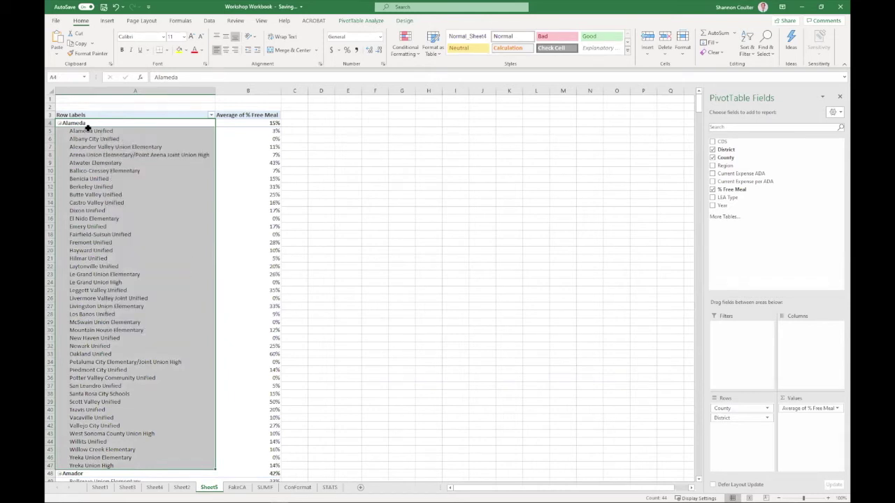
{"action": "right_click", "coordinate": [144, 208]}
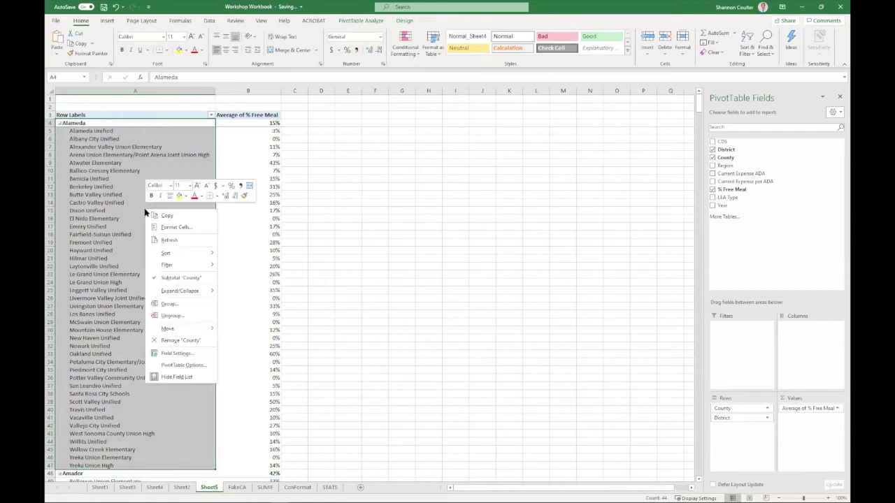
{"action": "left_click", "coordinate": [179, 305]}
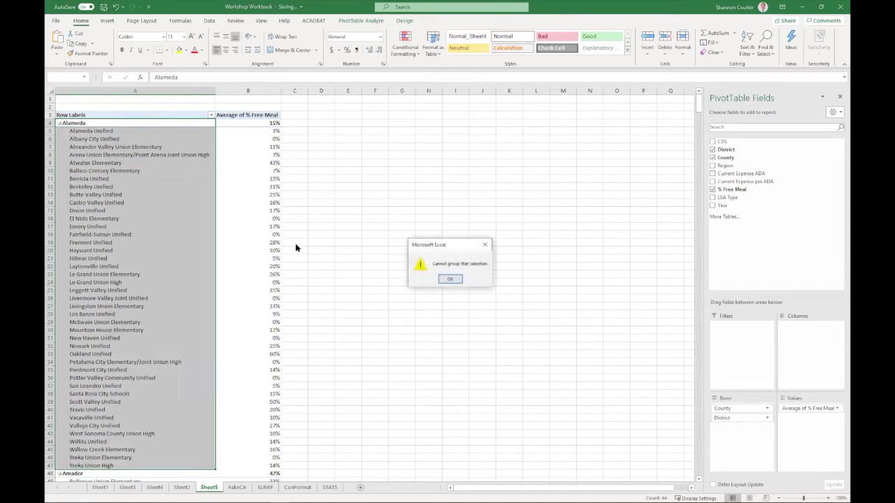
{"action": "left_click", "coordinate": [484, 244]}
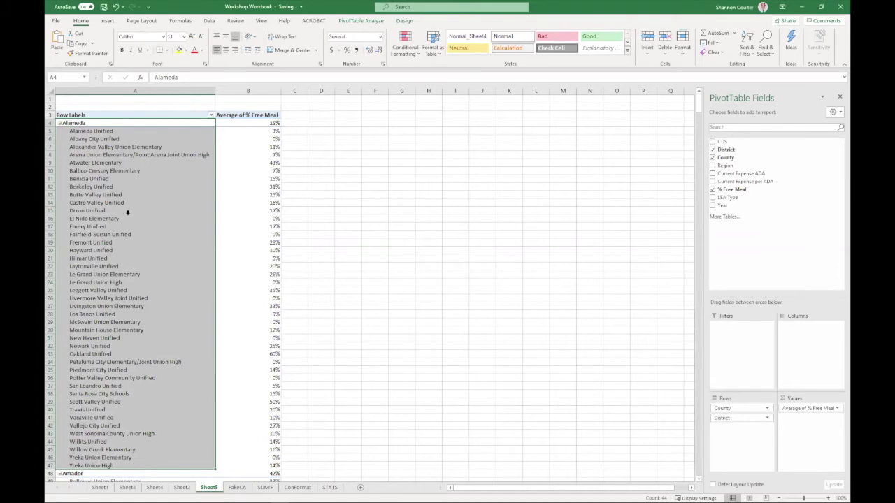
{"action": "scroll", "coordinate": [137, 221], "scroll_direction": "down", "scroll_amount": 4}
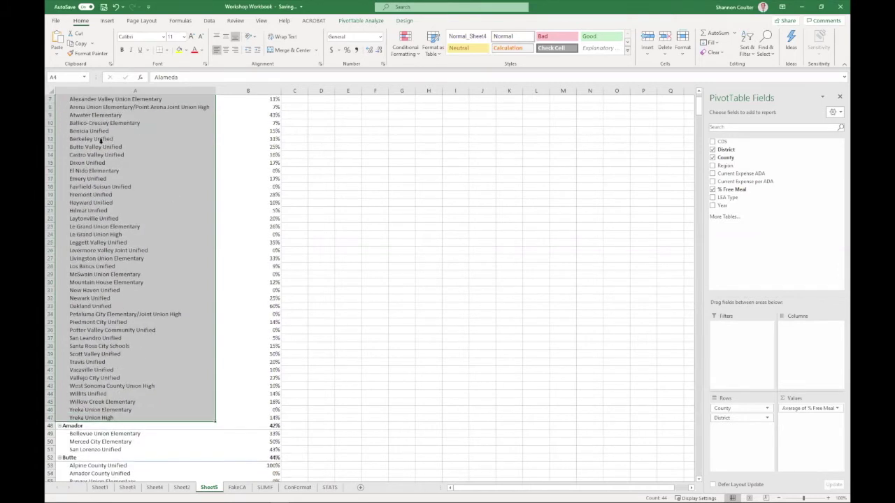
{"action": "scroll", "coordinate": [123, 179], "scroll_direction": "up", "scroll_amount": 3}
{"action": "scroll", "coordinate": [123, 179], "scroll_direction": "up", "scroll_amount": 1}
{"action": "left_click_drag", "start_coordinate": [77, 125], "coordinate": [250, 441]}
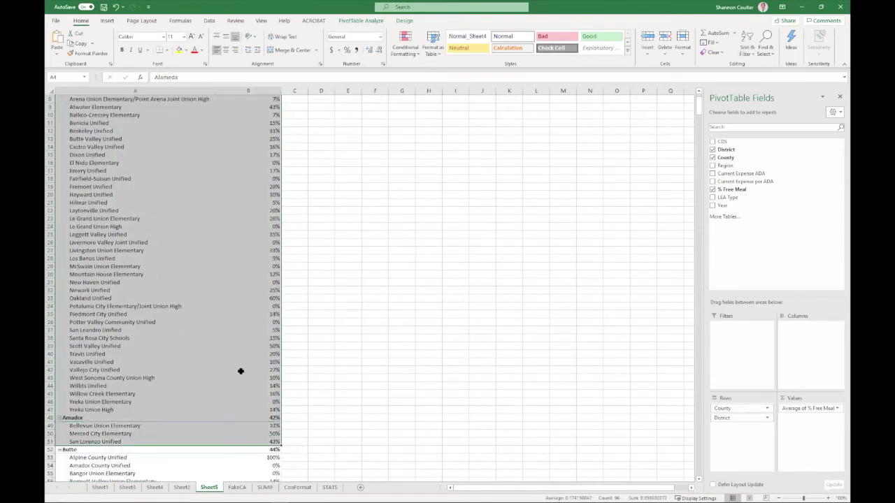
{"action": "right_click", "coordinate": [133, 213]}
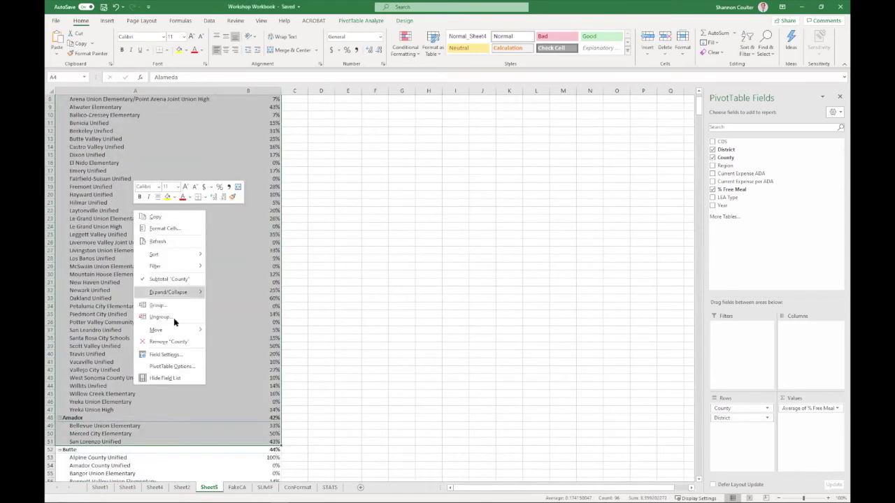
{"action": "mouse_move", "coordinate": [174, 327]}
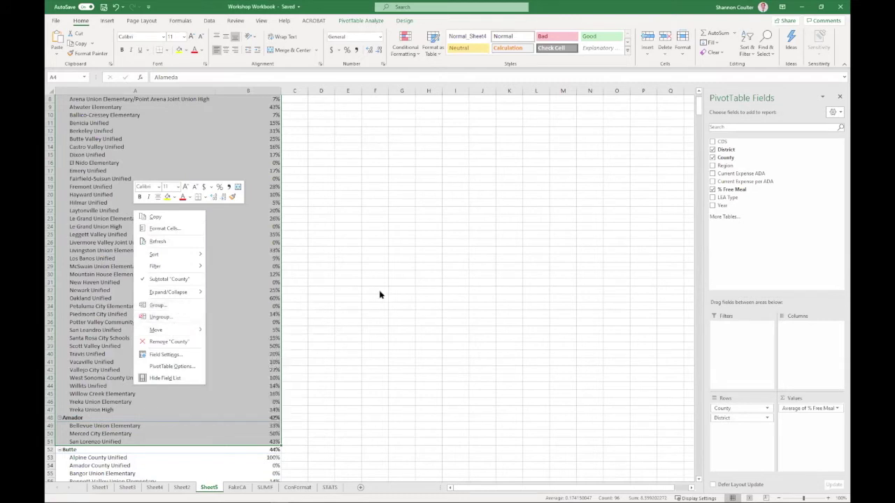
{"action": "key", "text": "Escape"}
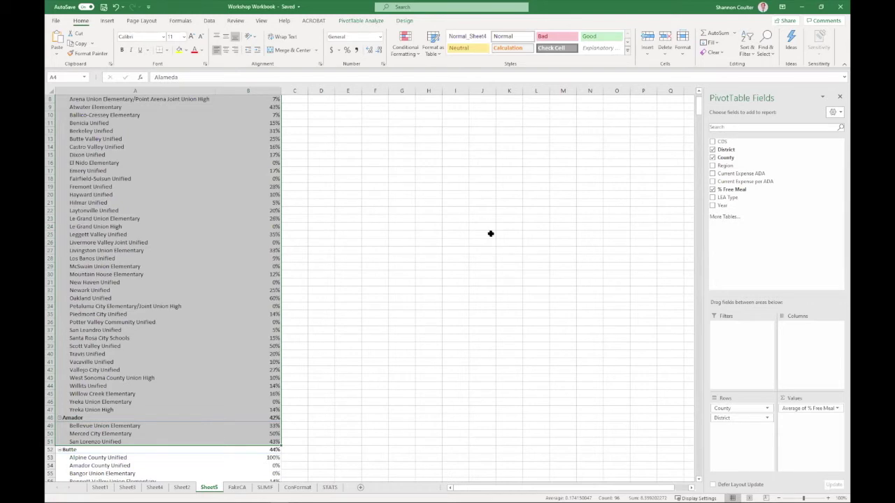
{"action": "scroll", "coordinate": [490, 233], "scroll_direction": "up", "scroll_amount": 3}
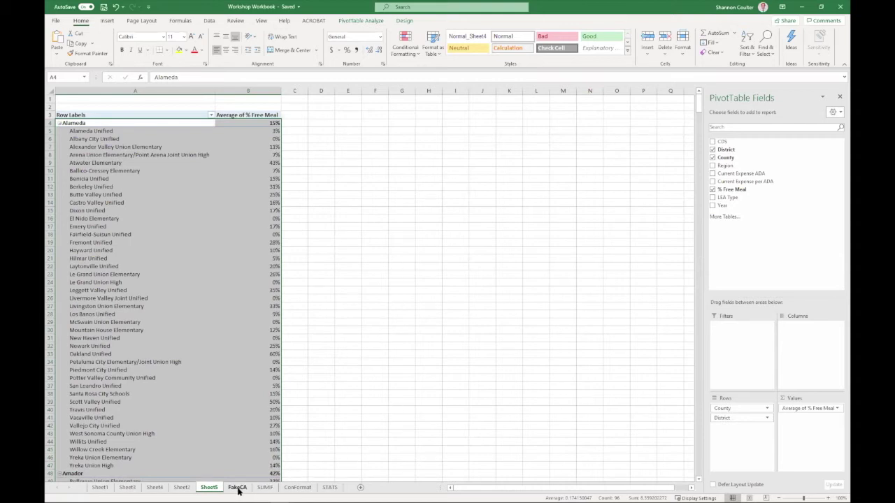
{"action": "left_click", "coordinate": [375, 355]}
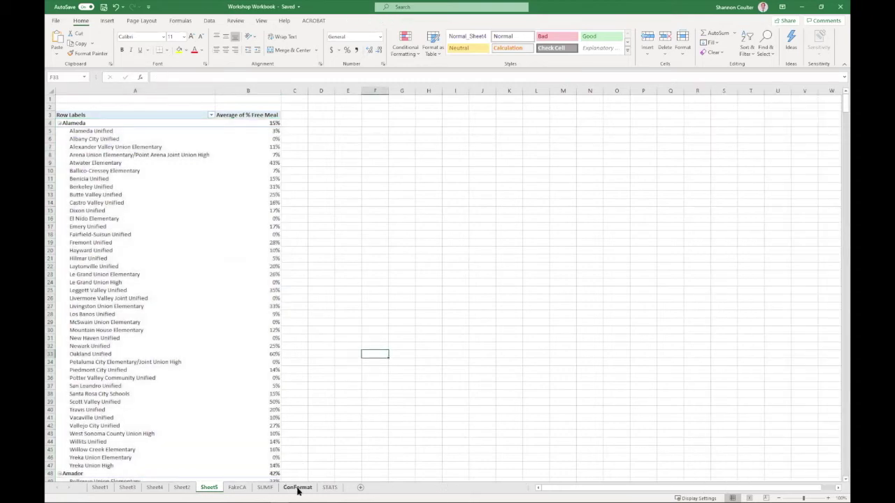
Step: Switch to the ConFormat worksheet
{"action": "key", "text": "ctrl+Page_Down"}
{"action": "key", "text": "ctrl+Page_Down"}
{"action": "key", "text": "ctrl+Page_Down"}
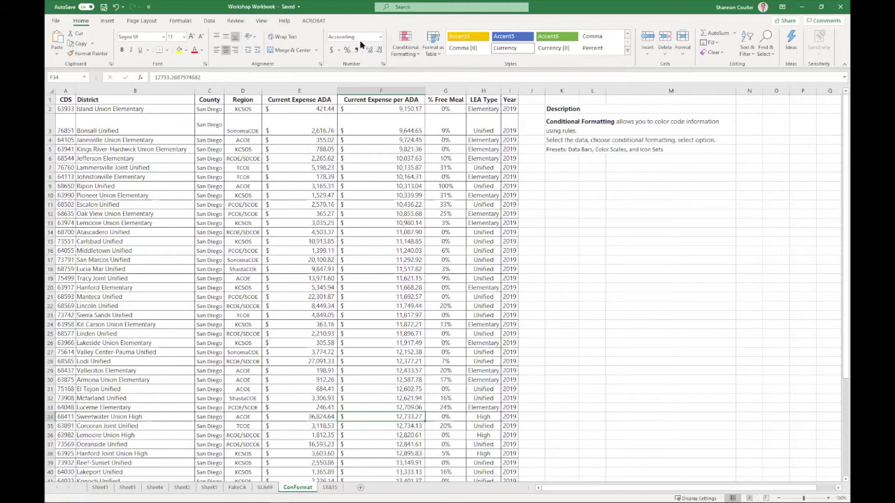
Step: Review the conditional formatting choices: Highlight Cells Rules, Top/Bottom Rules, Data Bars, Color Scales and Icon Sets
{"action": "left_click", "coordinate": [404, 54]}
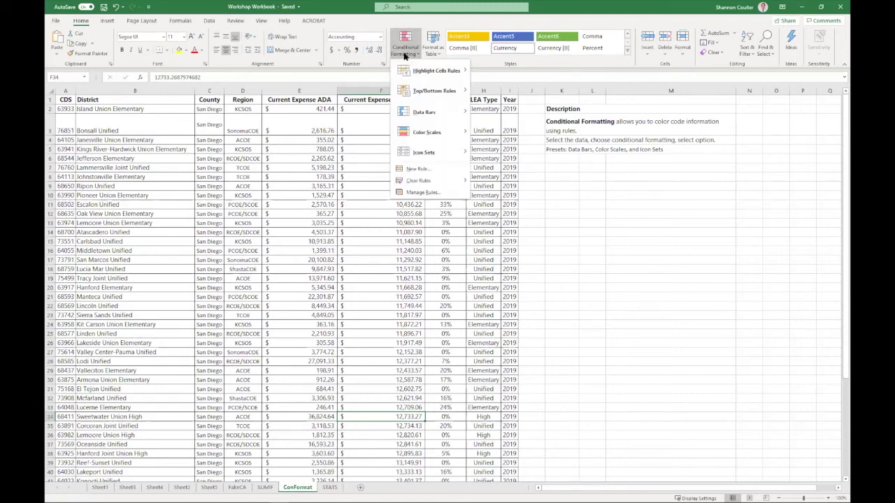
{"action": "mouse_move", "coordinate": [412, 71]}
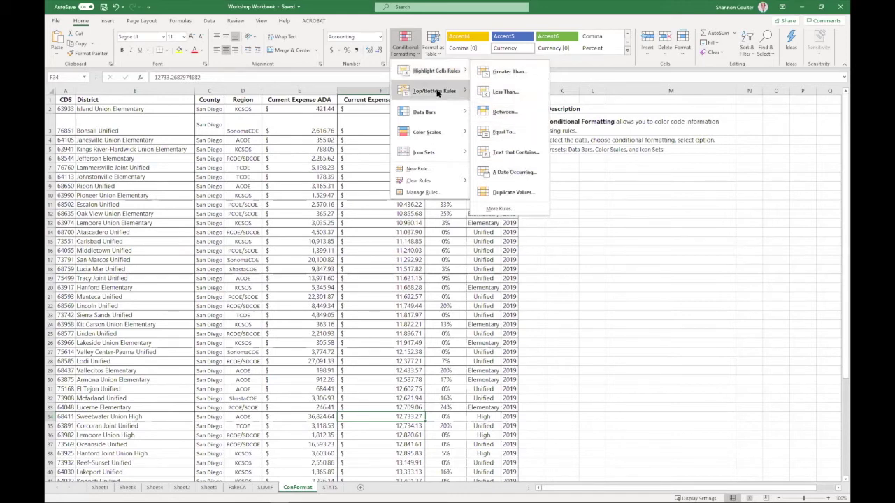
{"action": "mouse_move", "coordinate": [438, 93]}
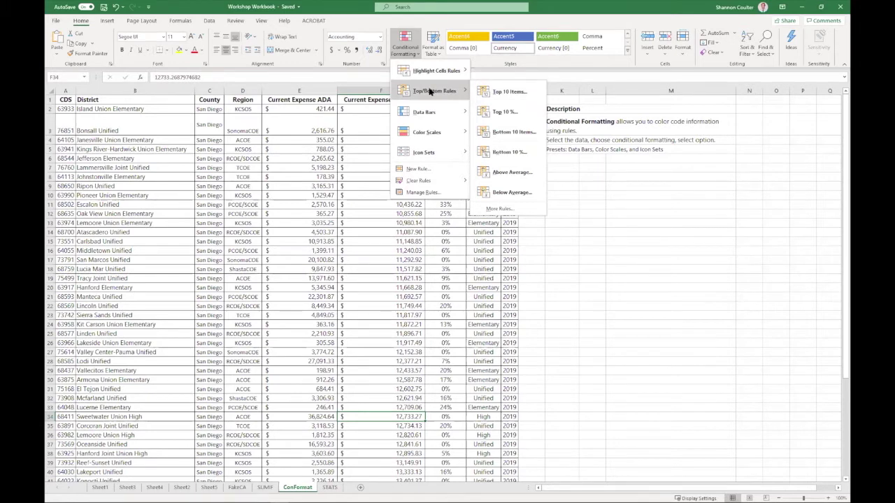
{"action": "mouse_move", "coordinate": [430, 116]}
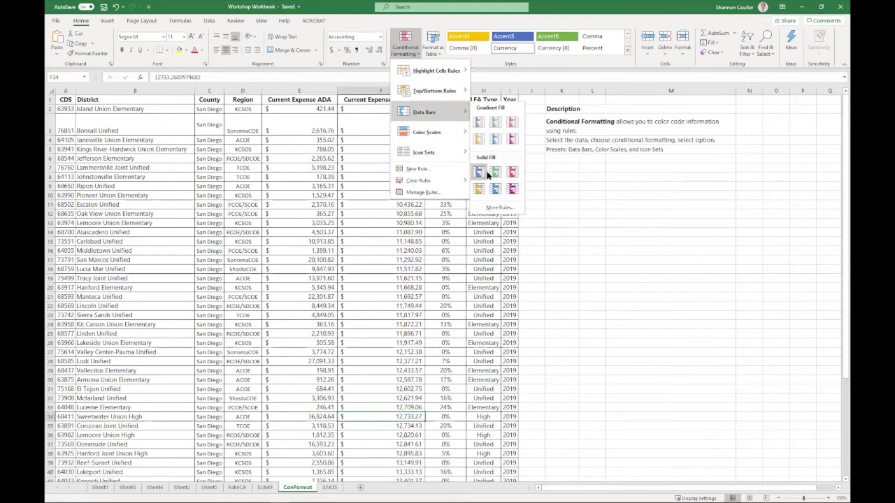
{"action": "mouse_move", "coordinate": [430, 132]}
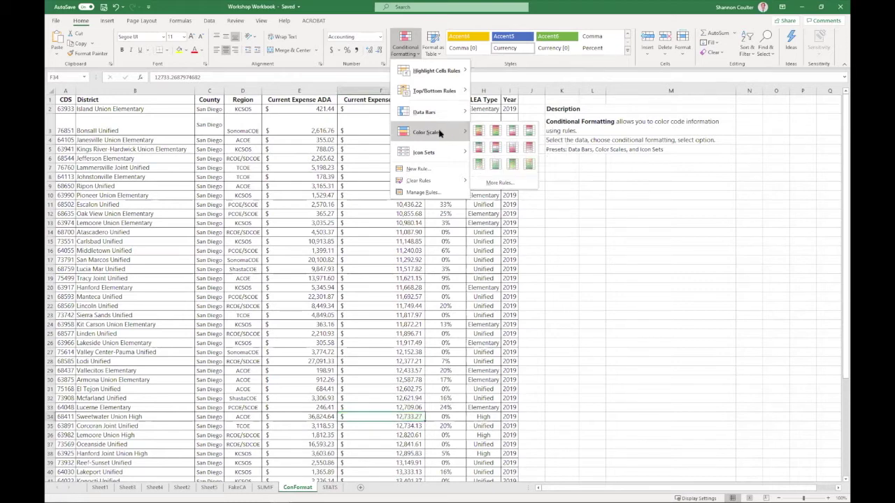
{"action": "mouse_move", "coordinate": [437, 153]}
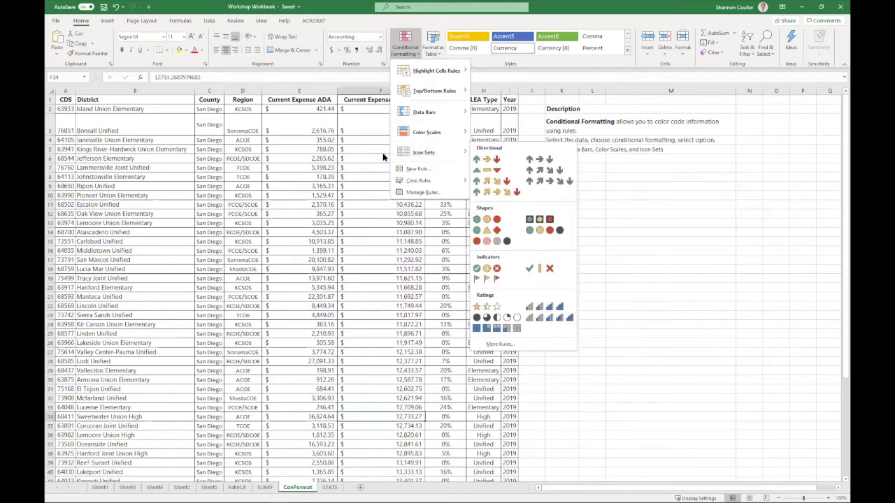
{"action": "left_click", "coordinate": [375, 124]}
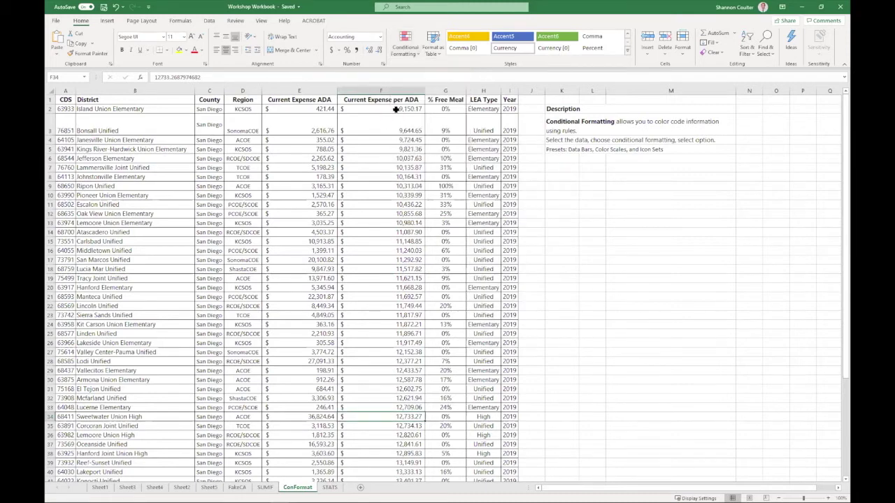
Step: Highlight all Current Expense per ADA values greater than 11000 with Light Red Fill with Dark Red Text
{"action": "left_click", "coordinate": [396, 109]}
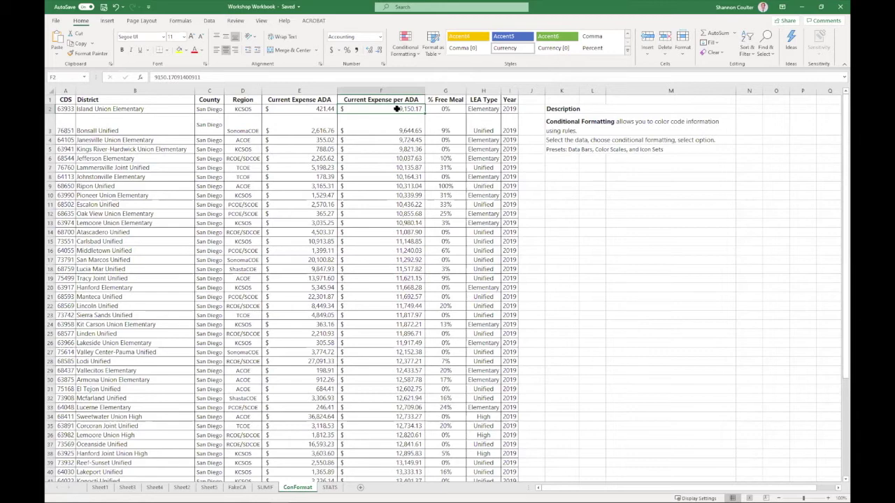
{"action": "key", "text": "ctrl+shift+Down"}
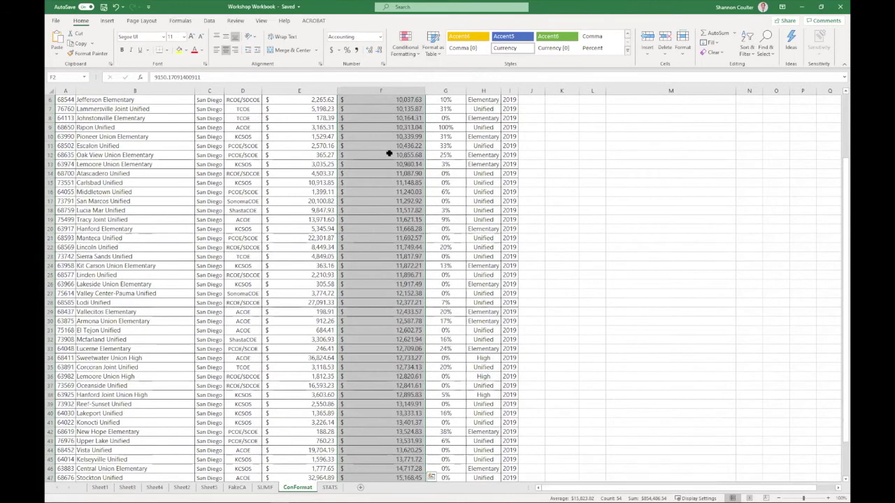
{"action": "scroll", "coordinate": [390, 153], "scroll_direction": "up", "scroll_amount": 2}
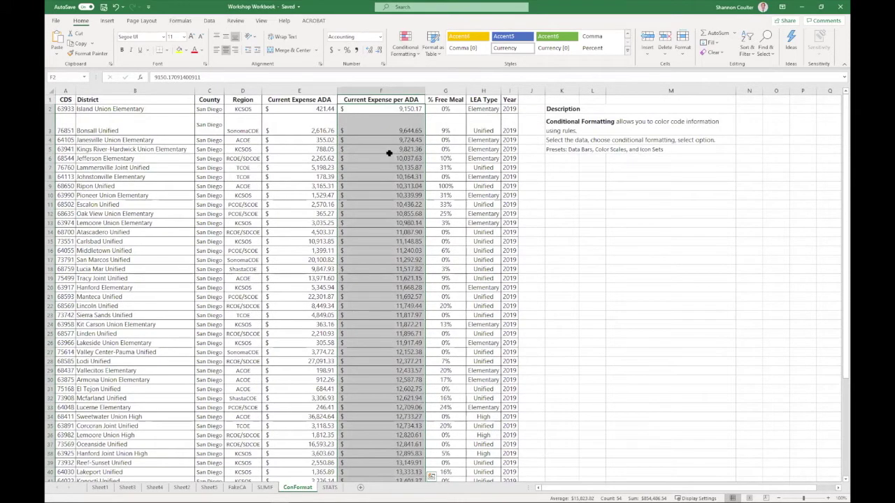
{"action": "left_click", "coordinate": [407, 53]}
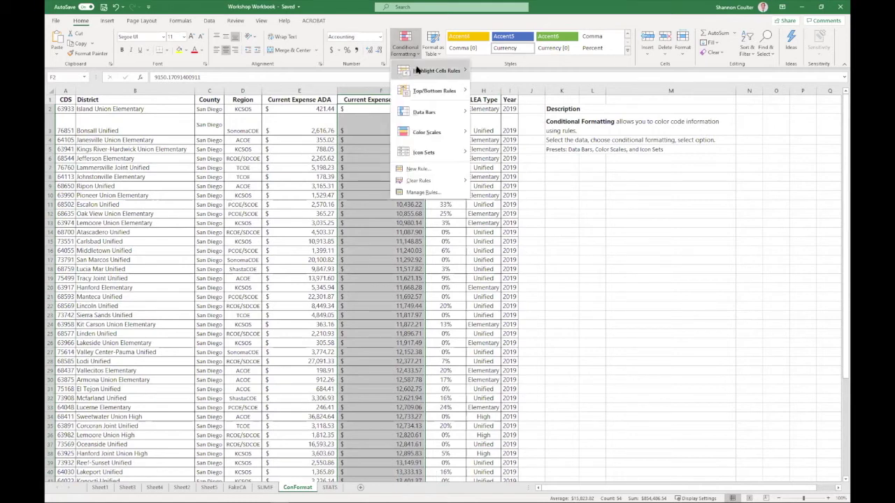
{"action": "mouse_move", "coordinate": [416, 70]}
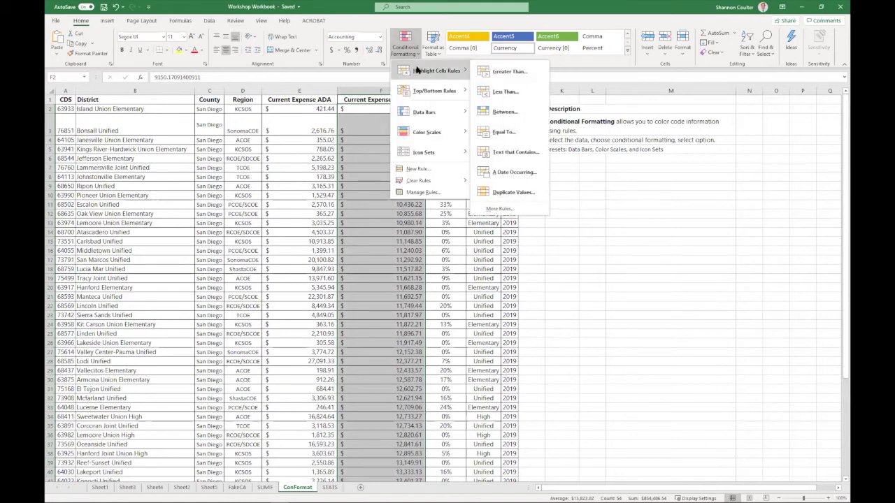
{"action": "left_click", "coordinate": [506, 71]}
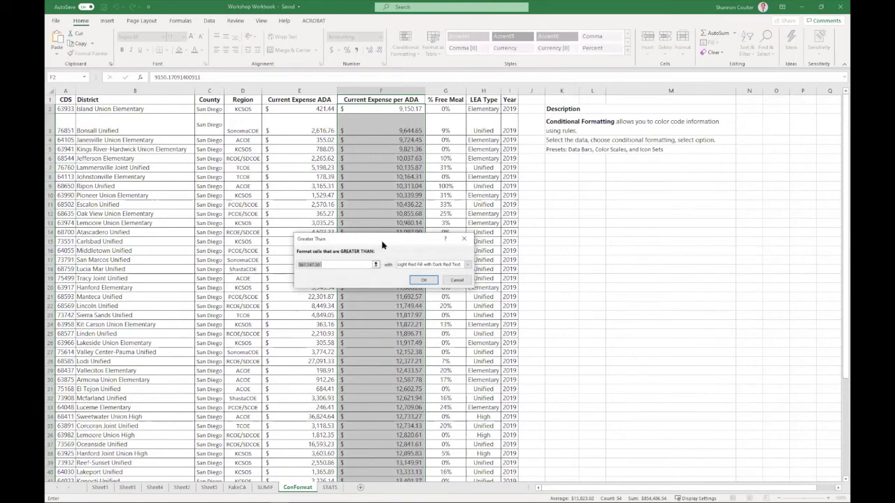
{"action": "left_click_drag", "start_coordinate": [383, 244], "coordinate": [555, 191]}
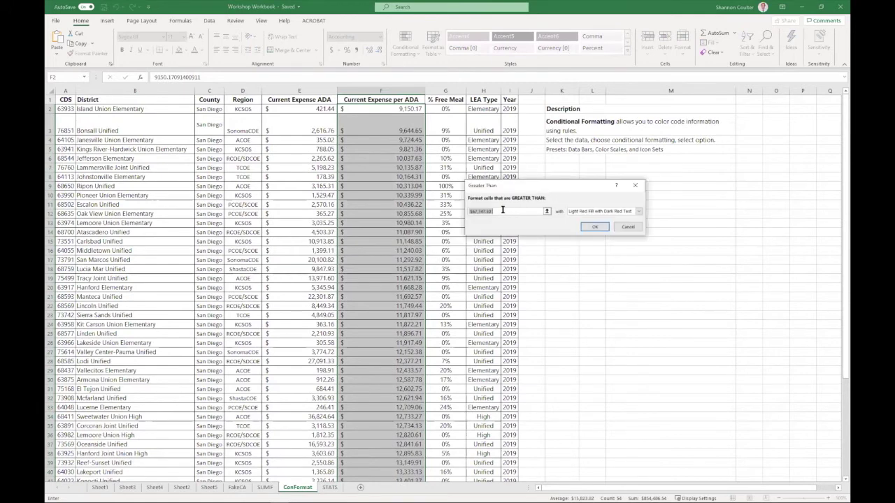
{"action": "type", "text": "15"}
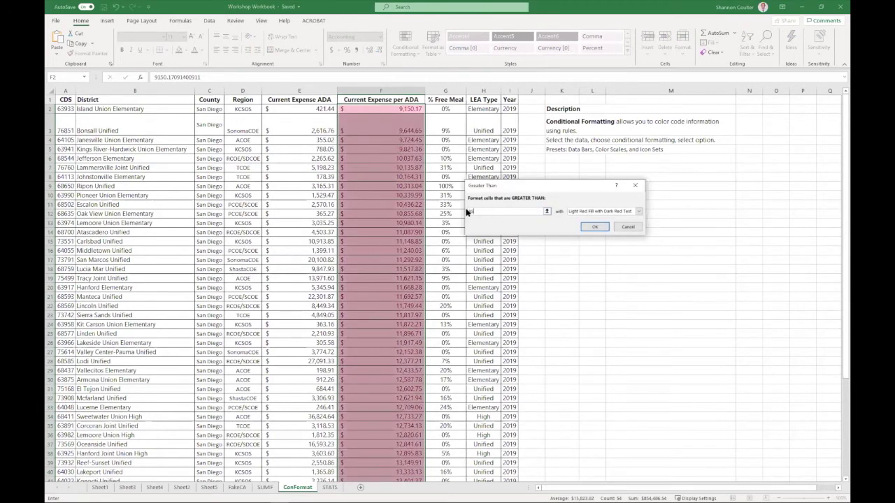
{"action": "type", "text": "00"}
{"action": "key", "text": "BackSpace"}
{"action": "key", "text": "BackSpace"}
{"action": "key", "text": "BackSpace"}
{"action": "key", "text": "BackSpace"}
{"action": "type", "text": "11000"}
{"action": "left_click", "coordinate": [597, 228]}
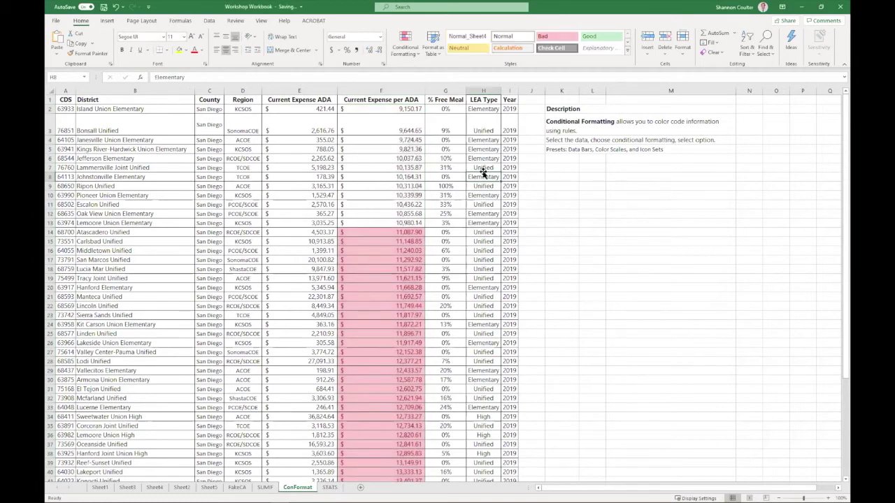
Step: Check the highlighted expense values, and clear the conditional formatting rules from the entire sheet
{"action": "scroll", "coordinate": [445, 196], "scroll_direction": "down", "scroll_amount": 5}
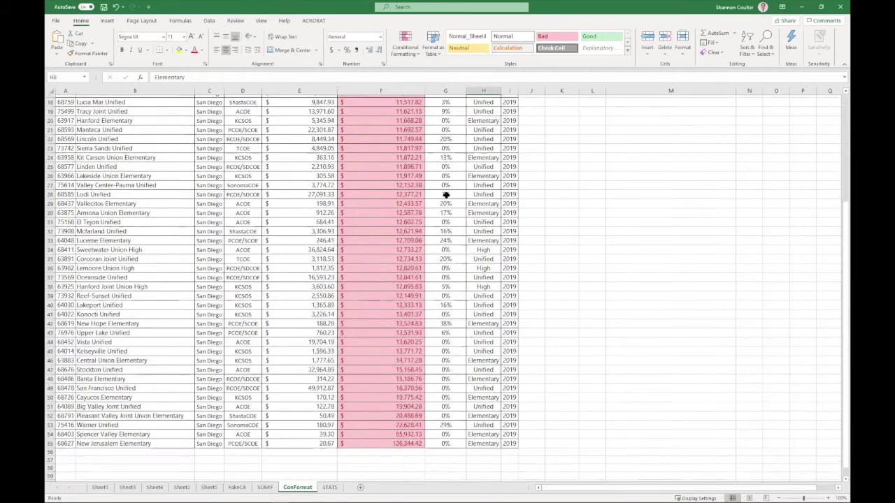
{"action": "scroll", "coordinate": [445, 196], "scroll_direction": "up", "scroll_amount": 5}
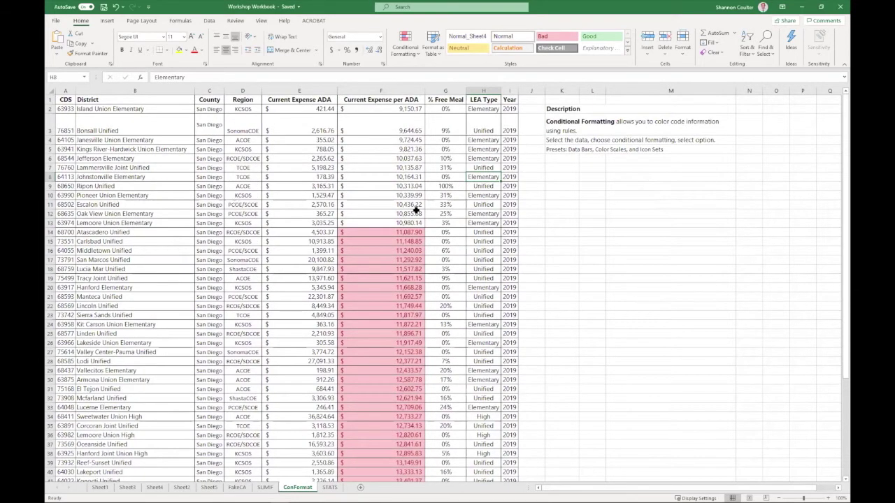
{"action": "scroll", "coordinate": [416, 204], "scroll_direction": "down", "scroll_amount": 3}
{"action": "scroll", "coordinate": [416, 202], "scroll_direction": "down", "scroll_amount": 3}
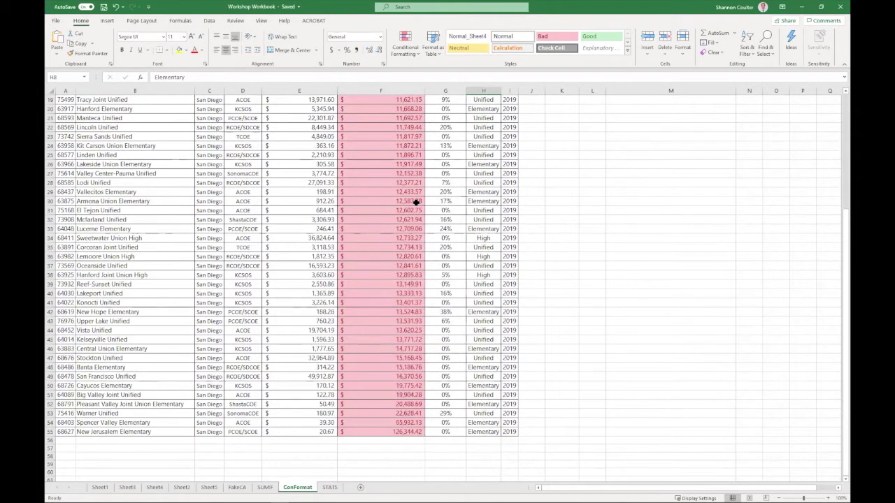
{"action": "scroll", "coordinate": [414, 265], "scroll_direction": "up", "scroll_amount": 6}
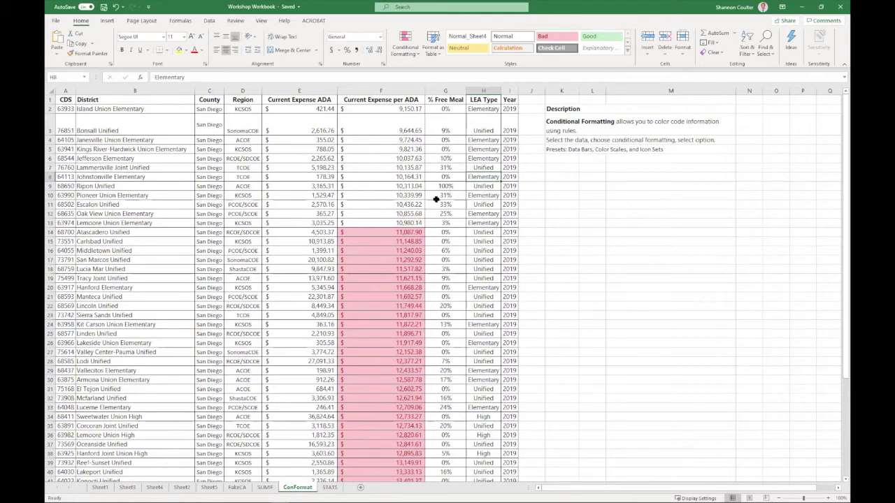
{"action": "left_click", "coordinate": [413, 56]}
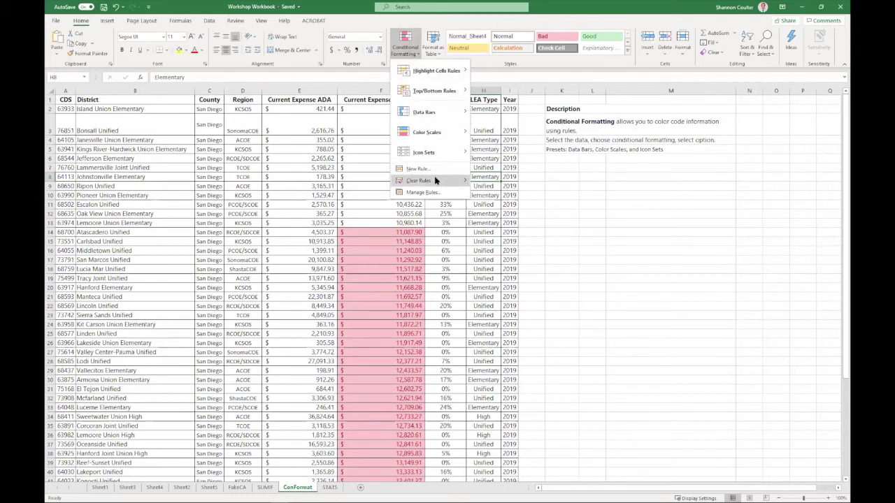
{"action": "mouse_move", "coordinate": [435, 181]}
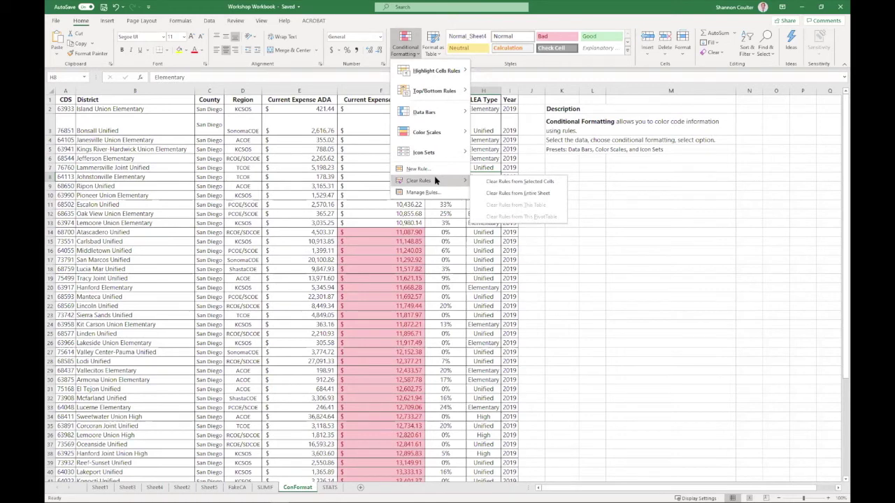
{"action": "left_click", "coordinate": [510, 194]}
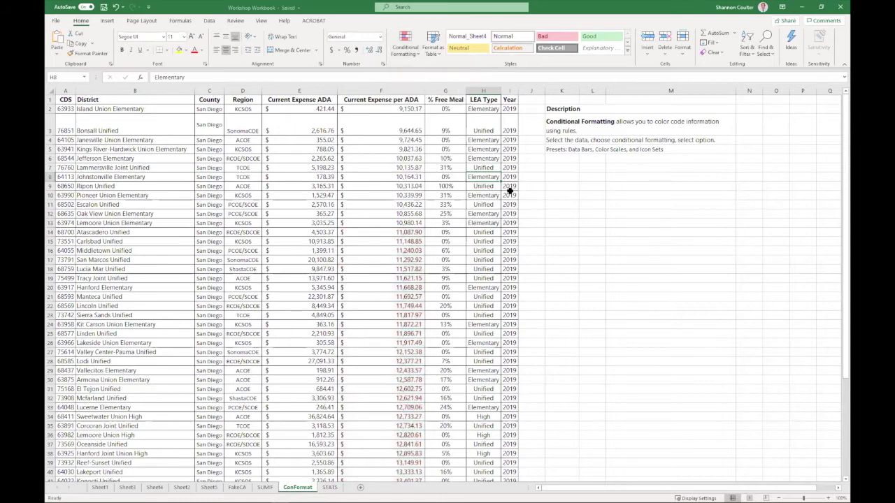
Step: Highlight the top 10% of the Current Expense per ADA values with Light Red Fill with Dark Red Text
{"action": "left_click", "coordinate": [407, 109]}
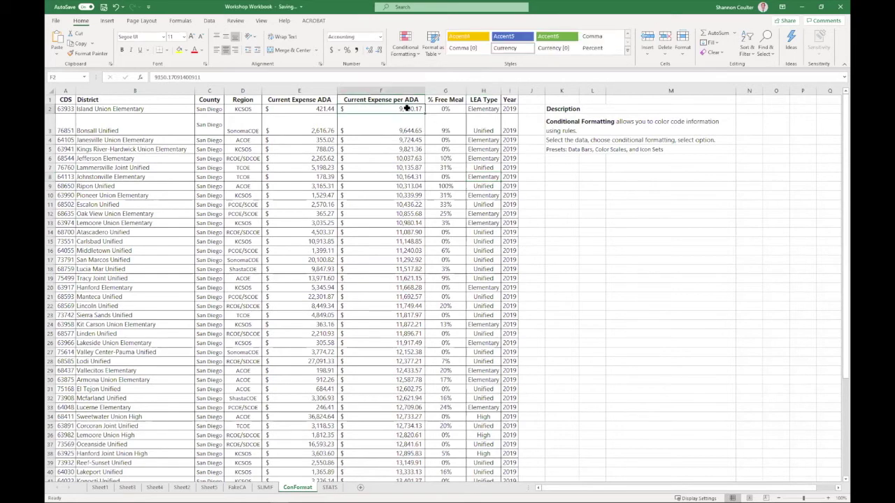
{"action": "key", "text": "ctrl+shift+Down"}
{"action": "left_click", "coordinate": [404, 49]}
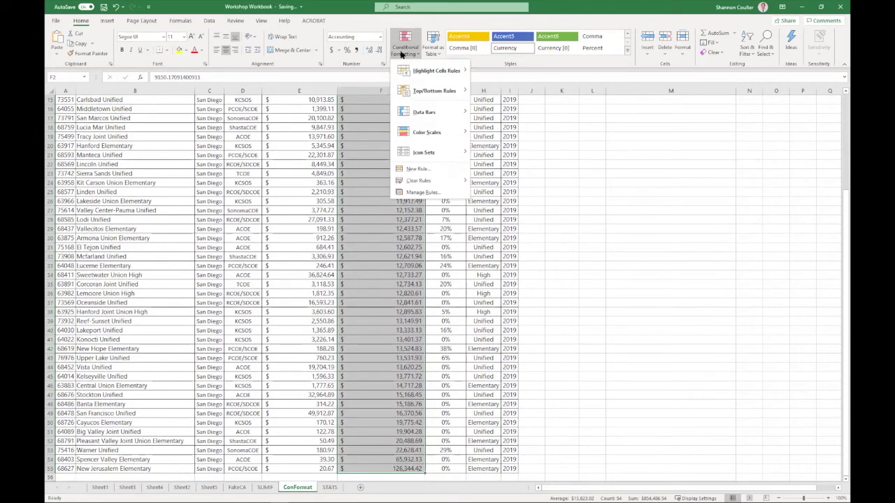
{"action": "mouse_move", "coordinate": [415, 97]}
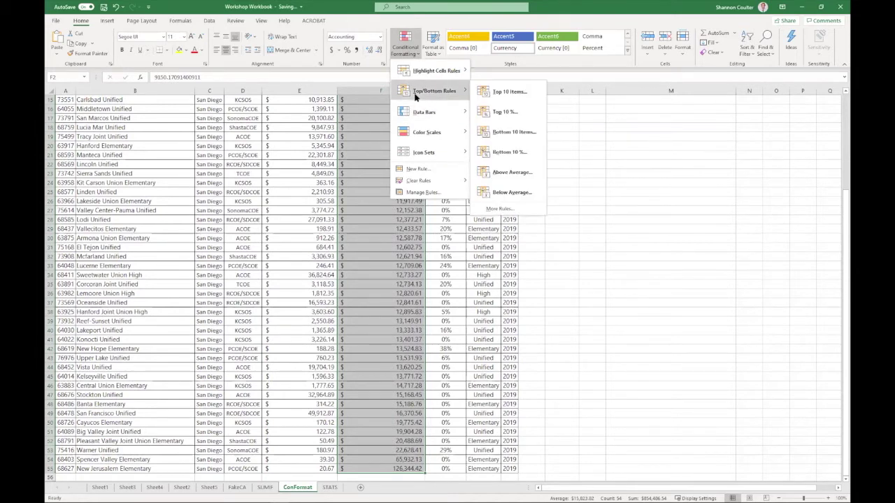
{"action": "left_click", "coordinate": [503, 112]}
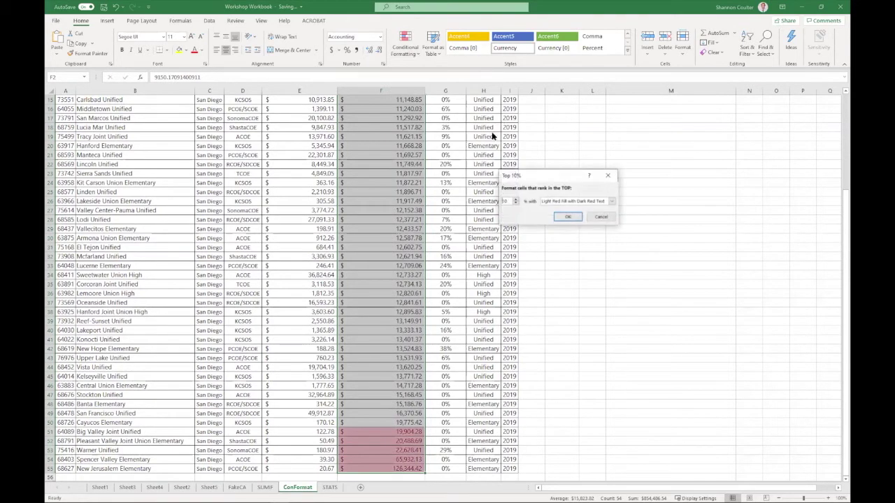
{"action": "left_click", "coordinate": [567, 217]}
Step: Examine which districts' Current Expense per ADA values carry the top 10% highlighting, deselecting the column to see the fill clearly
{"action": "scroll", "coordinate": [404, 265], "scroll_direction": "down", "scroll_amount": 4}
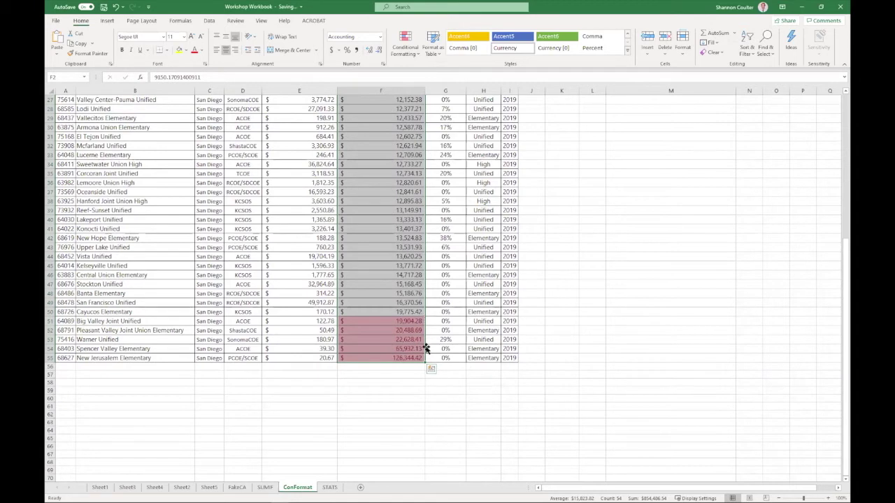
{"action": "scroll", "coordinate": [432, 330], "scroll_direction": "up", "scroll_amount": 1}
{"action": "scroll", "coordinate": [432, 331], "scroll_direction": "up", "scroll_amount": 2}
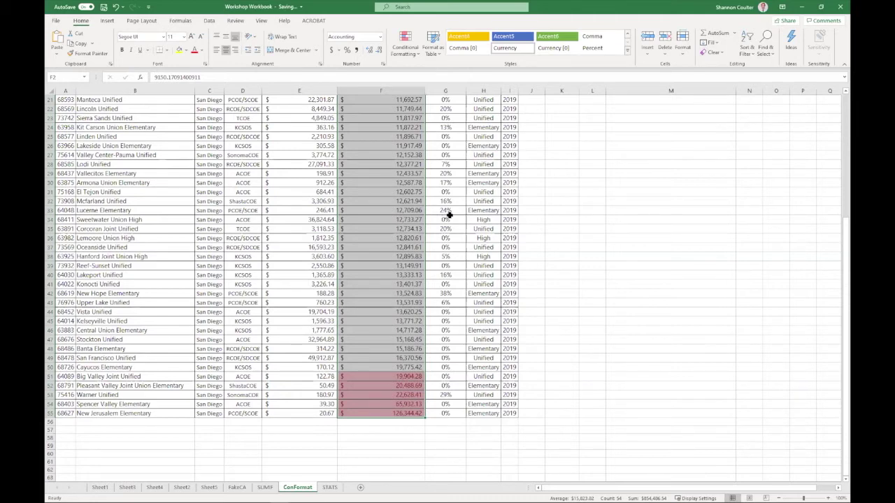
{"action": "scroll", "coordinate": [448, 216], "scroll_direction": "up", "scroll_amount": 7}
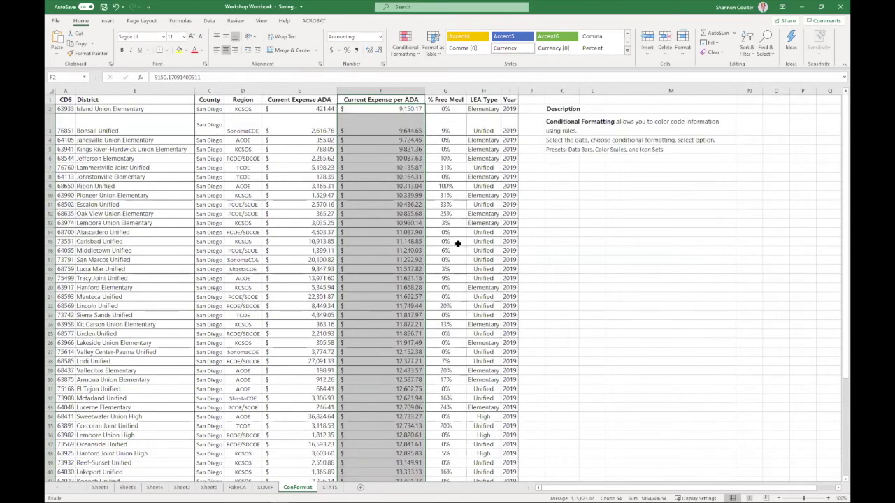
{"action": "scroll", "coordinate": [458, 244], "scroll_direction": "down", "scroll_amount": 1}
{"action": "scroll", "coordinate": [458, 244], "scroll_direction": "down", "scroll_amount": 5}
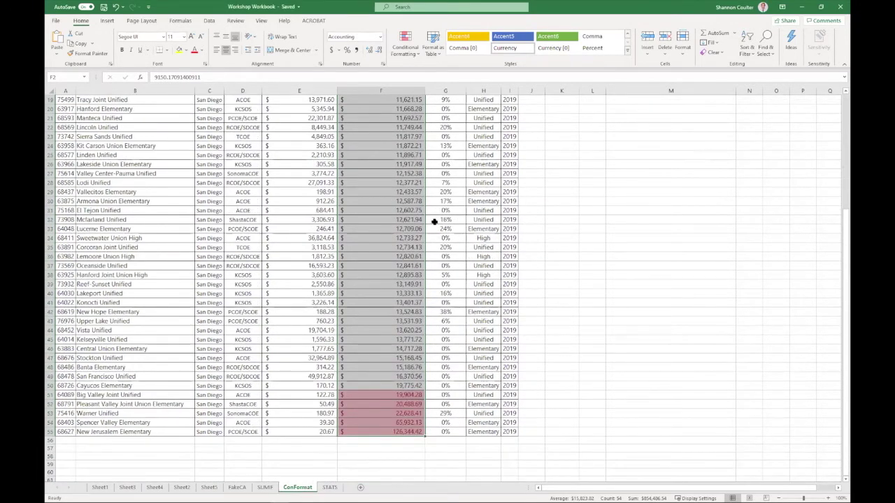
{"action": "left_click", "coordinate": [435, 220]}
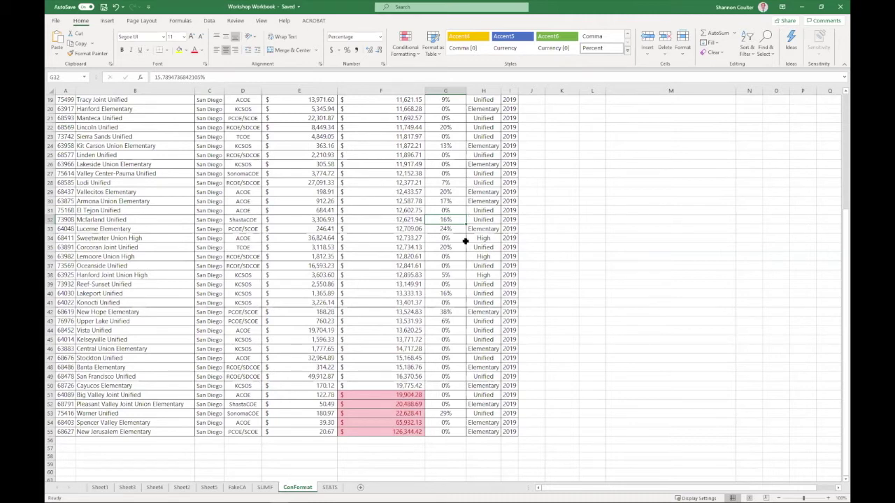
{"action": "scroll", "coordinate": [466, 238], "scroll_direction": "down", "scroll_amount": 2}
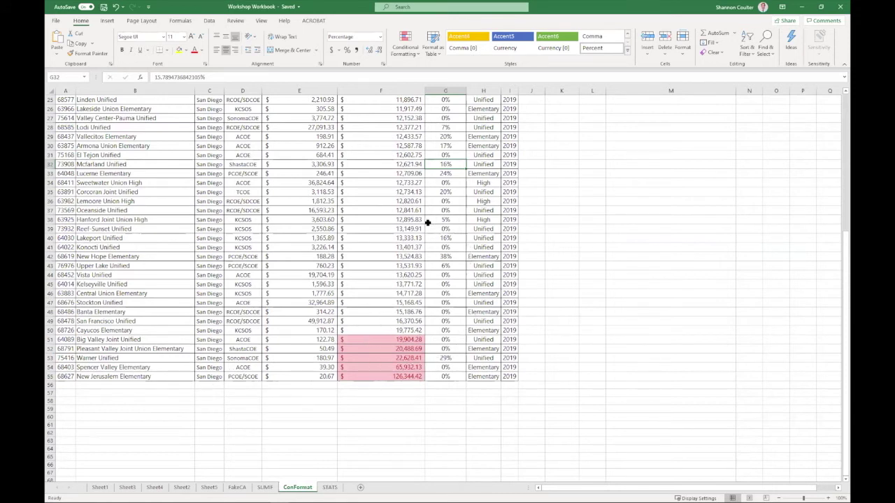
{"action": "scroll", "coordinate": [450, 257], "scroll_direction": "up", "scroll_amount": 8}
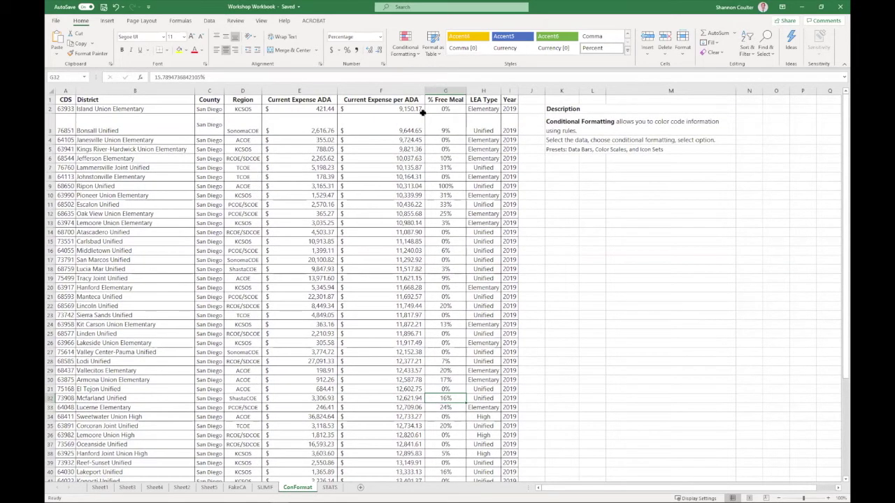
Step: Select the Current Expense per ADA values and clear the conditional formatting rules from the entire sheet
{"action": "left_click", "coordinate": [404, 110]}
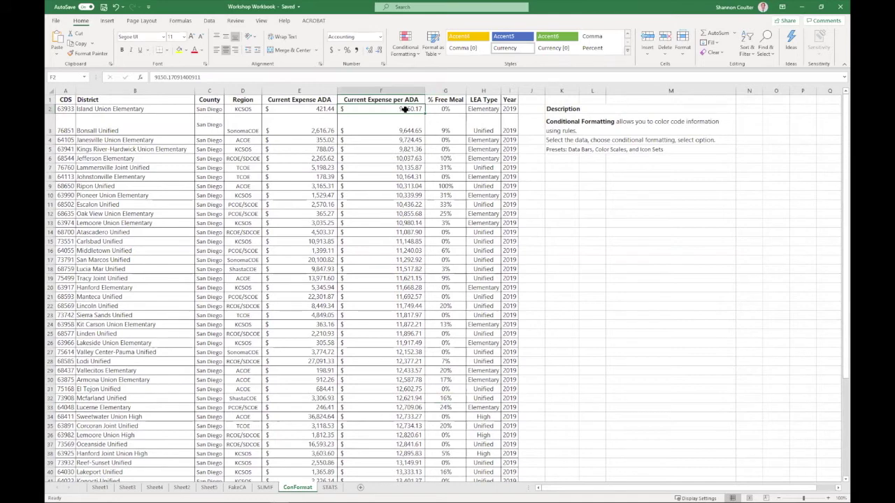
{"action": "key", "text": "ctrl+shift+Down"}
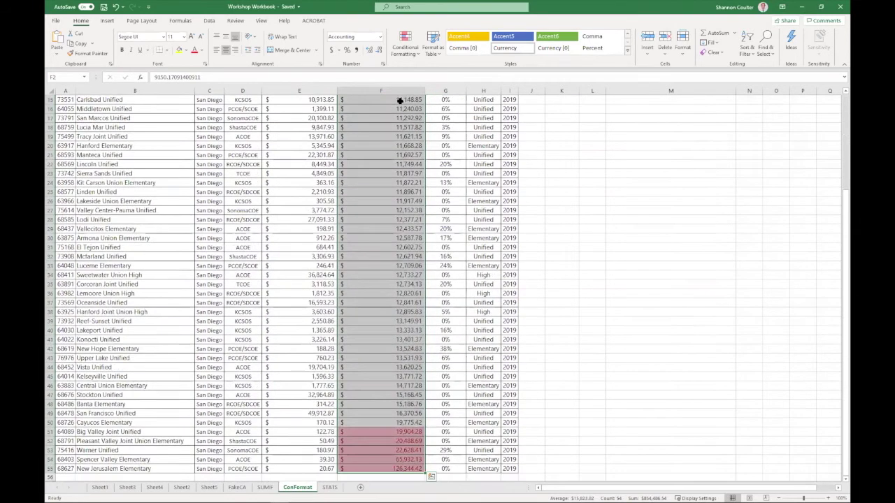
{"action": "left_click", "coordinate": [405, 46]}
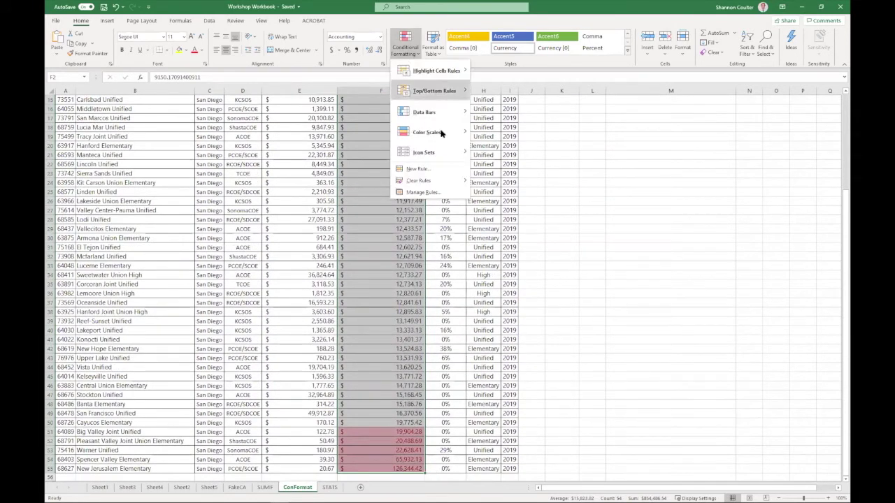
{"action": "mouse_move", "coordinate": [442, 181]}
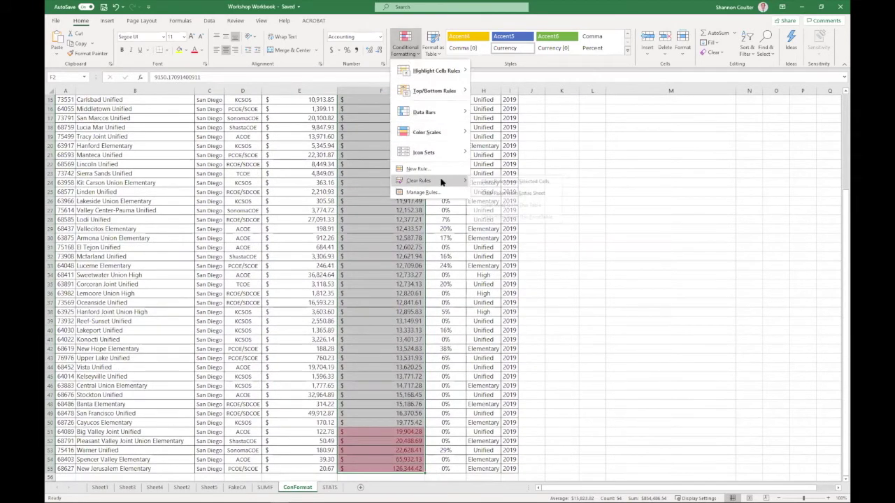
{"action": "left_click", "coordinate": [495, 193]}
{"action": "scroll", "coordinate": [480, 187], "scroll_direction": "up", "scroll_amount": 5}
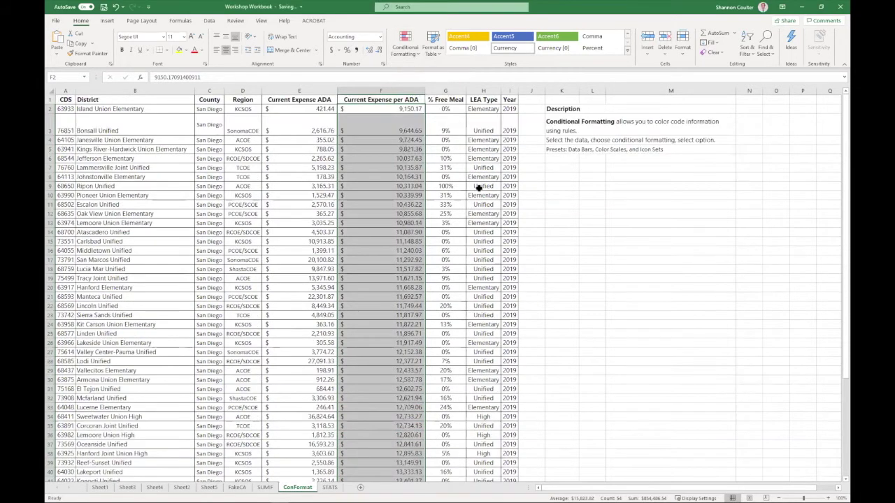
Step: Highlight the top 10% of the % Free Meal values with Light Red Fill with Dark Red Text
{"action": "left_click", "coordinate": [453, 108]}
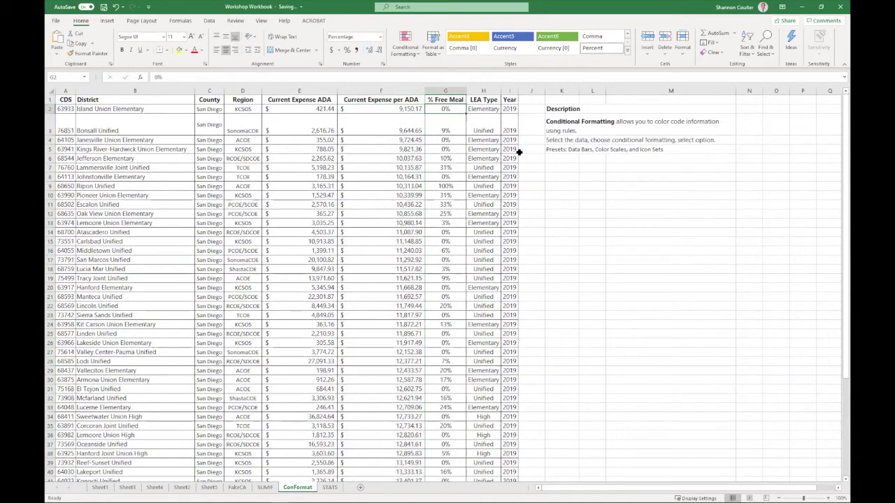
{"action": "key", "text": "ctrl+shift+Down"}
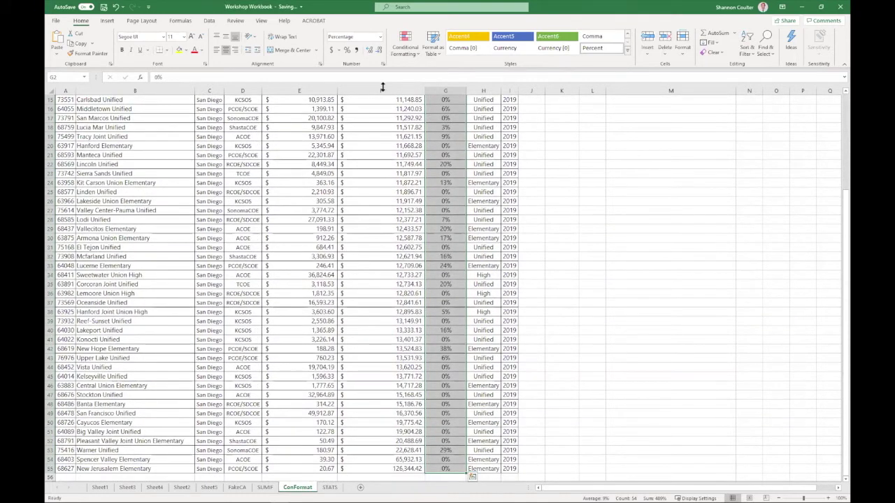
{"action": "scroll", "coordinate": [453, 124], "scroll_direction": "up", "scroll_amount": 5}
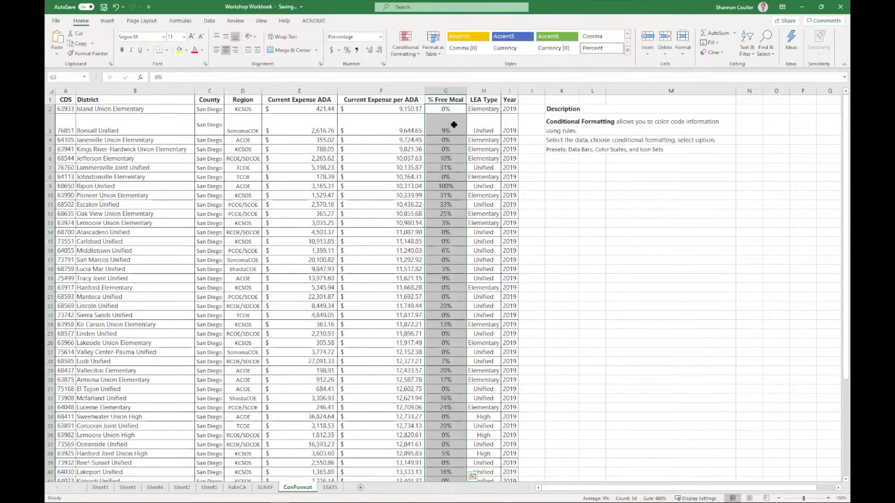
{"action": "left_click", "coordinate": [409, 51]}
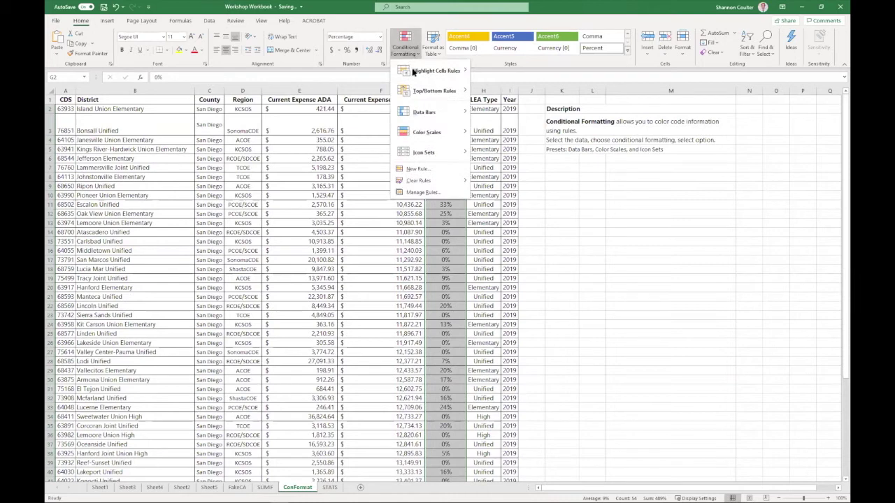
{"action": "mouse_move", "coordinate": [504, 92]}
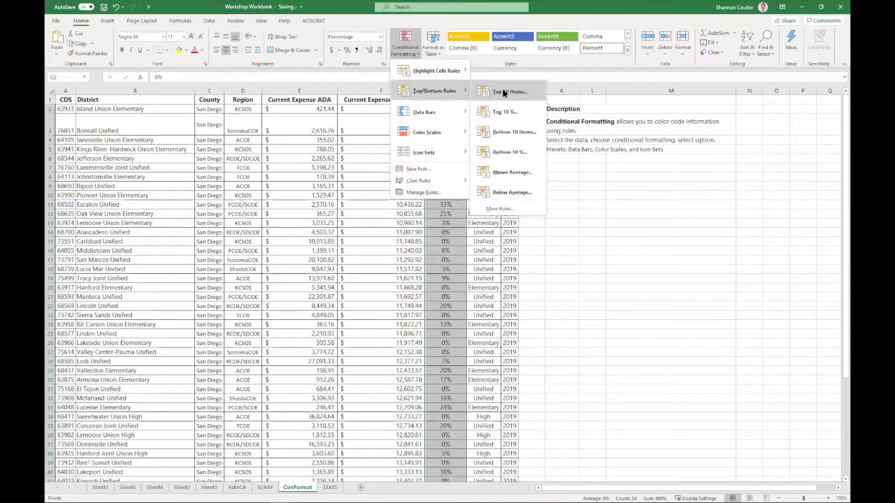
{"action": "left_click", "coordinate": [506, 114]}
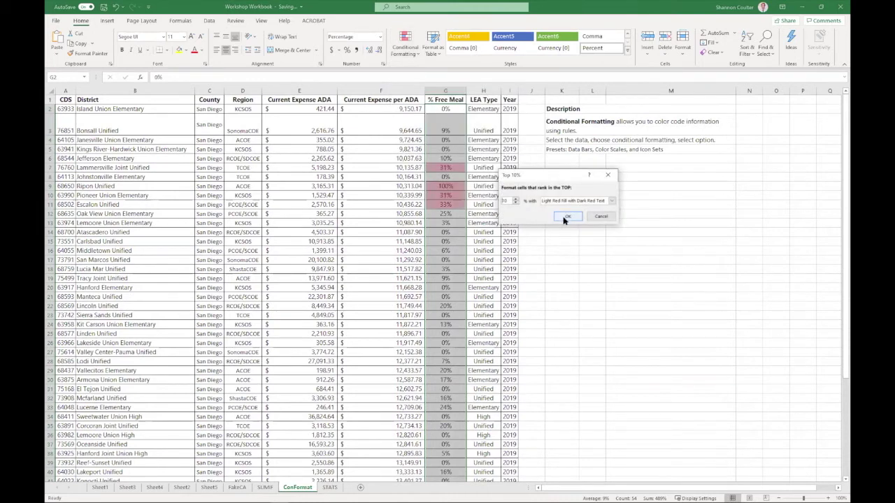
{"action": "left_click", "coordinate": [567, 217]}
Step: Check the highlighted % Free Meal values down the column, and clear the conditional formatting rules from the entire sheet
{"action": "scroll", "coordinate": [497, 173], "scroll_direction": "down", "scroll_amount": 4}
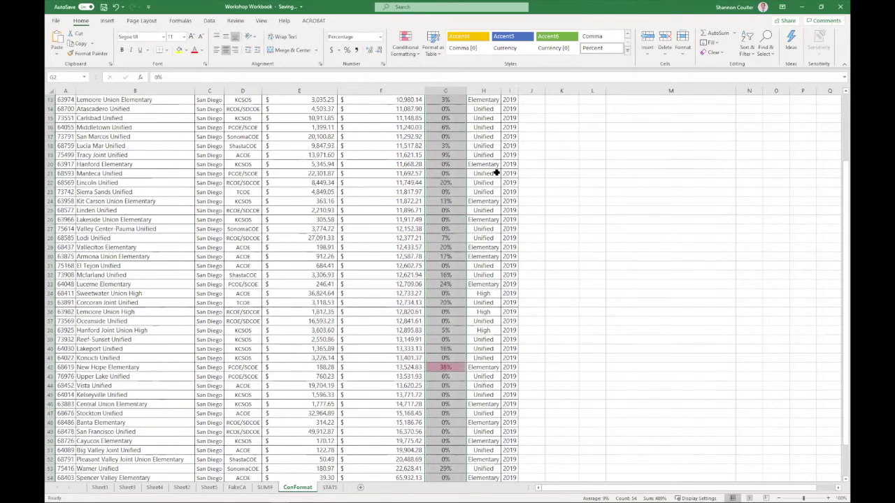
{"action": "scroll", "coordinate": [496, 173], "scroll_direction": "up", "scroll_amount": 4}
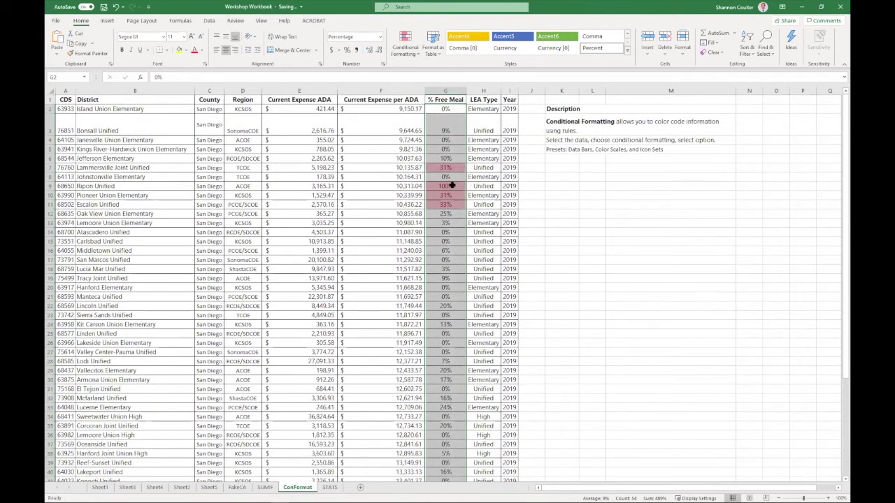
{"action": "scroll", "coordinate": [458, 200], "scroll_direction": "down", "scroll_amount": 5}
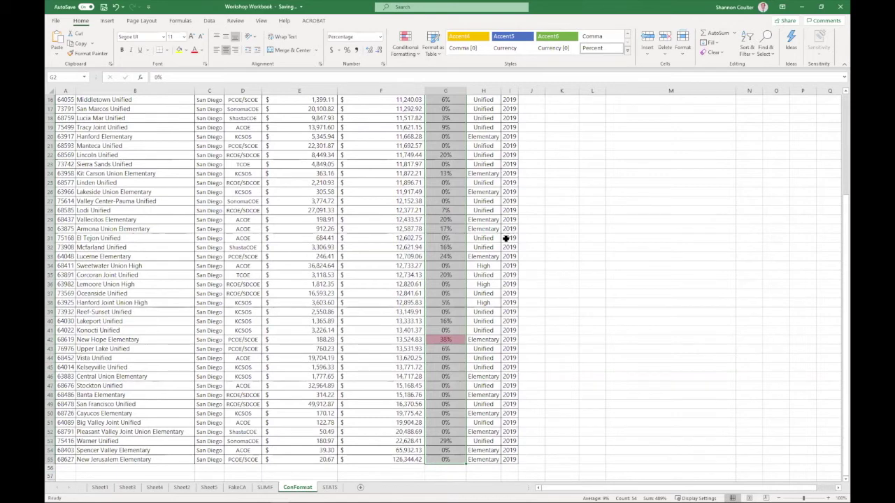
{"action": "scroll", "coordinate": [506, 239], "scroll_direction": "up", "scroll_amount": 5}
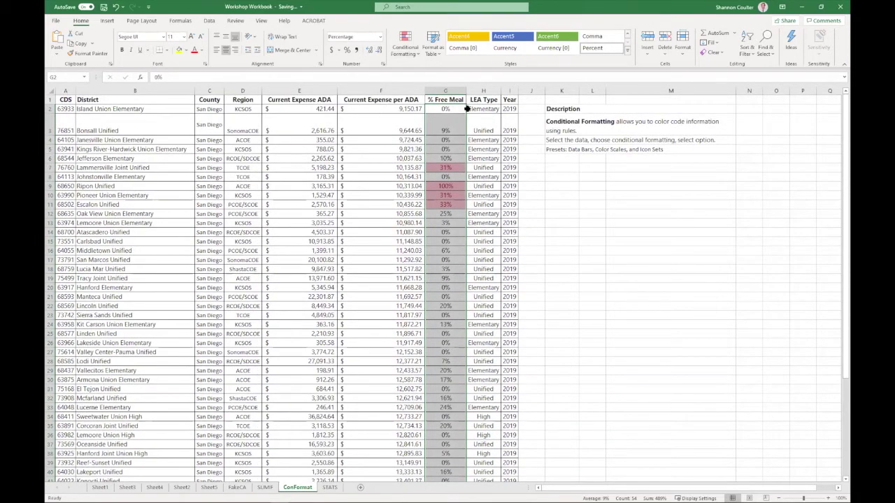
{"action": "left_click", "coordinate": [409, 54]}
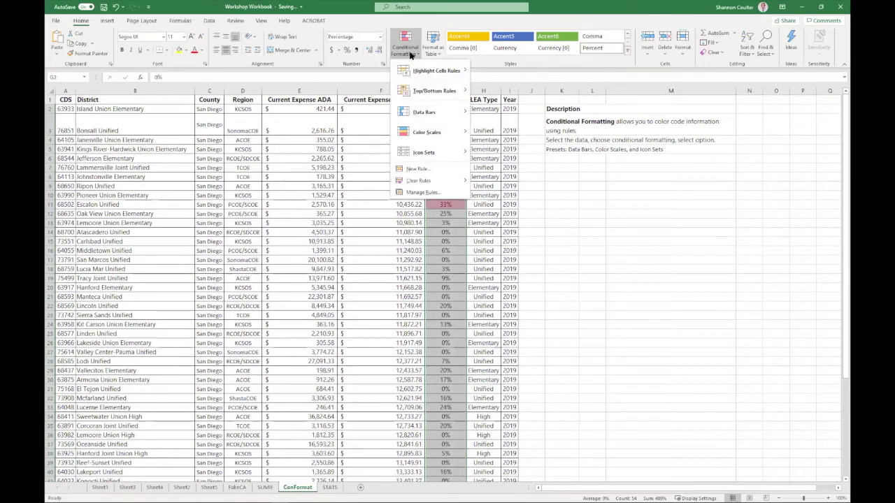
{"action": "mouse_move", "coordinate": [415, 96]}
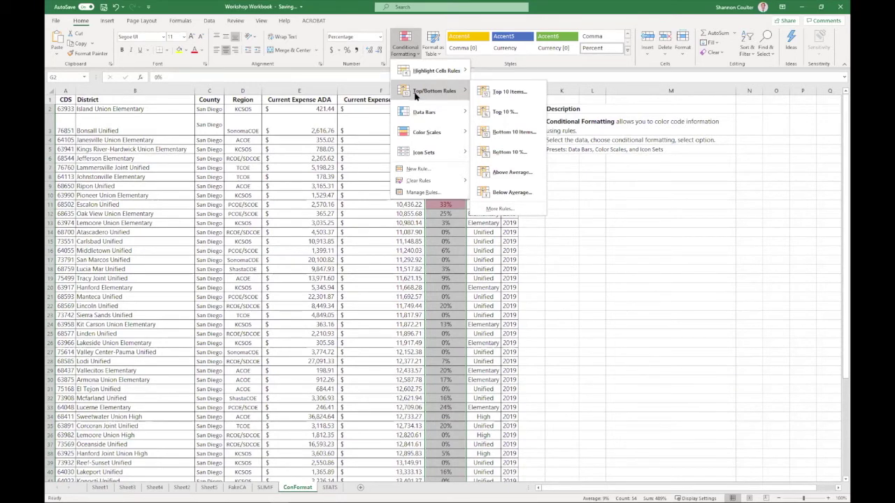
{"action": "mouse_move", "coordinate": [437, 181]}
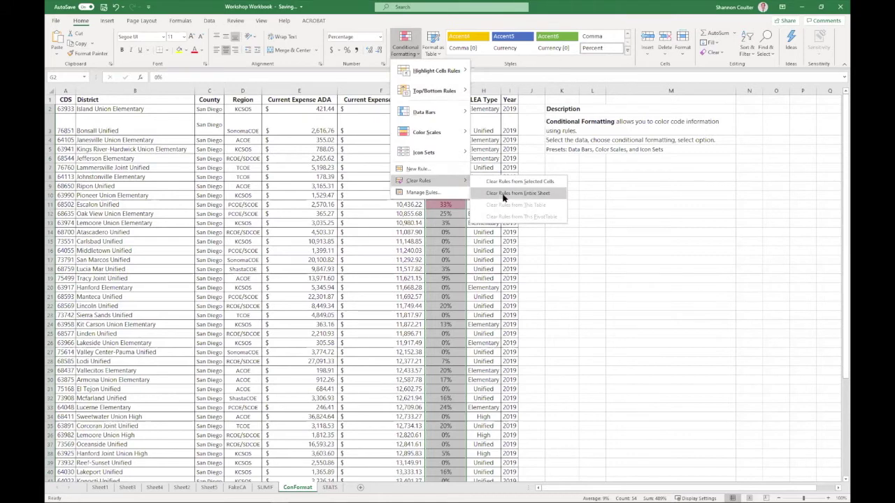
{"action": "left_click", "coordinate": [502, 194]}
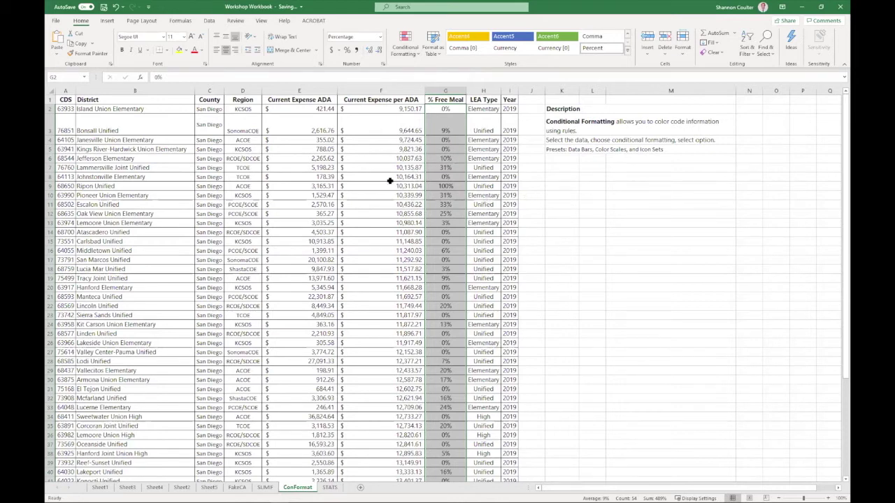
Step: Apply the 3 Arrows (Colored) icon set to all the Current Expense per ADA values
{"action": "left_click", "coordinate": [383, 109]}
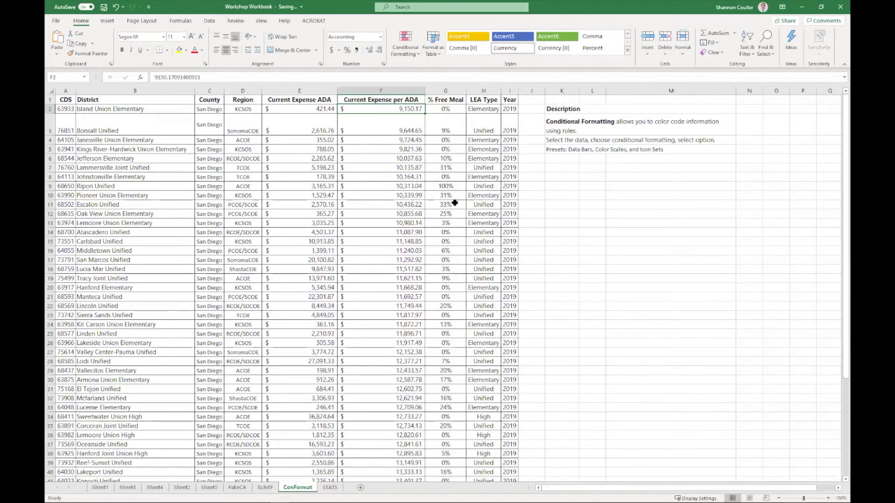
{"action": "key", "text": "ctrl+shift+Down"}
{"action": "scroll", "coordinate": [453, 202], "scroll_direction": "up", "scroll_amount": 3}
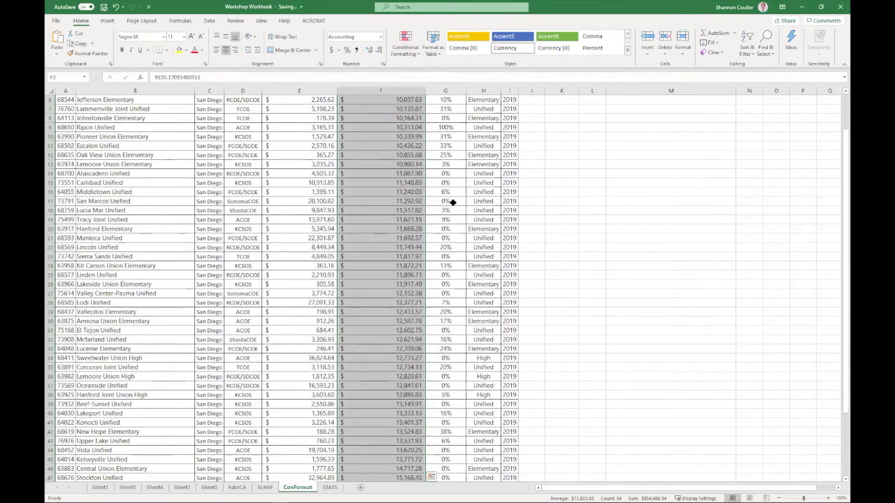
{"action": "scroll", "coordinate": [453, 202], "scroll_direction": "up", "scroll_amount": 2}
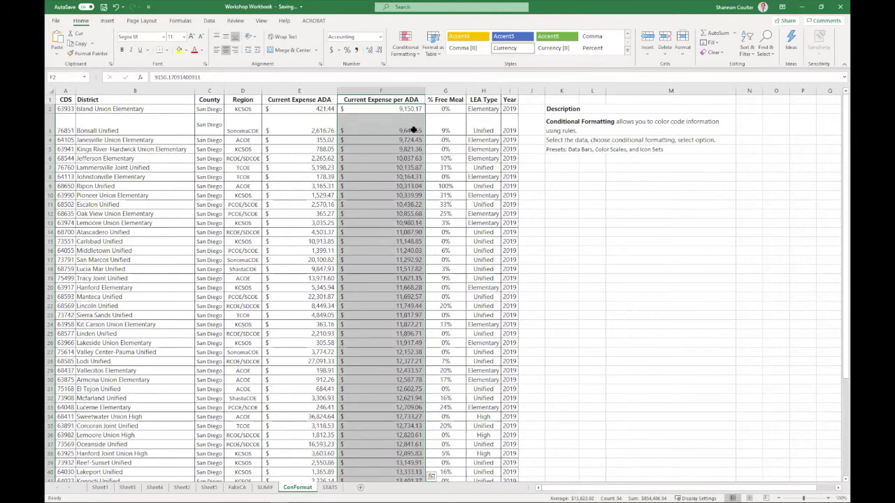
{"action": "left_click", "coordinate": [414, 56]}
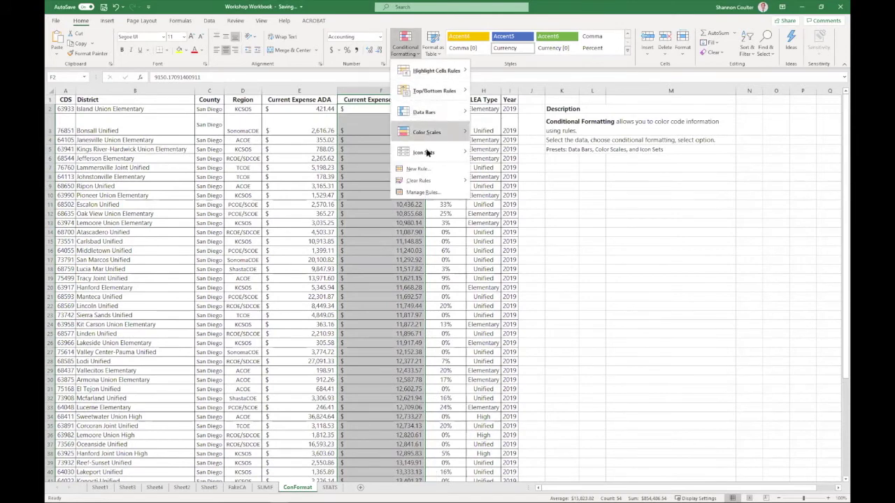
{"action": "mouse_move", "coordinate": [427, 153]}
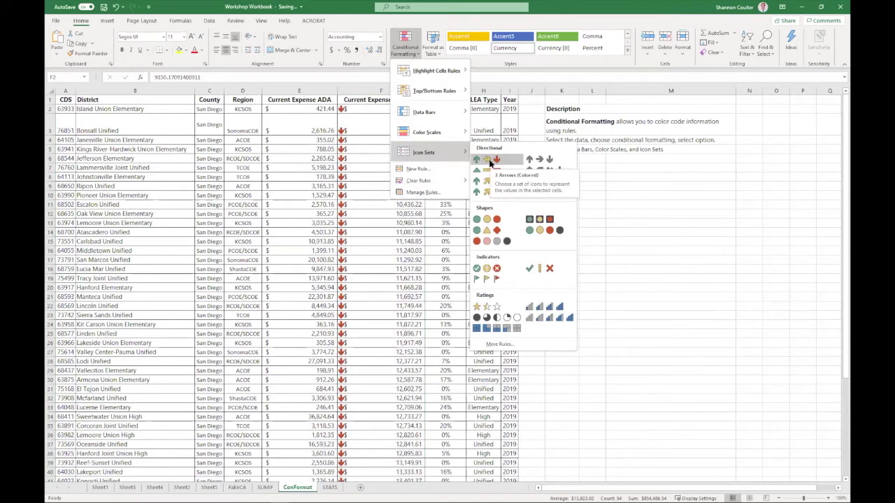
{"action": "left_click", "coordinate": [491, 160]}
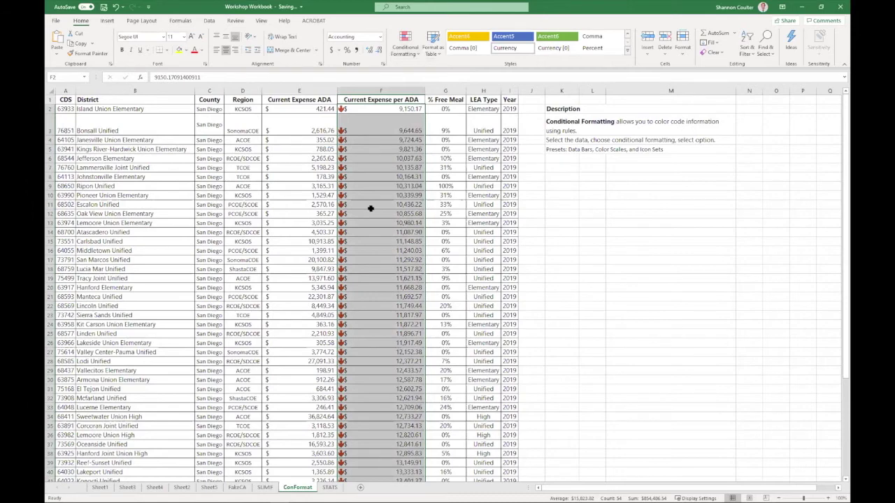
Step: Examine how the coloured arrow icons are distributed across the districts' Current Expense per ADA values
{"action": "scroll", "coordinate": [371, 209], "scroll_direction": "down", "scroll_amount": 5}
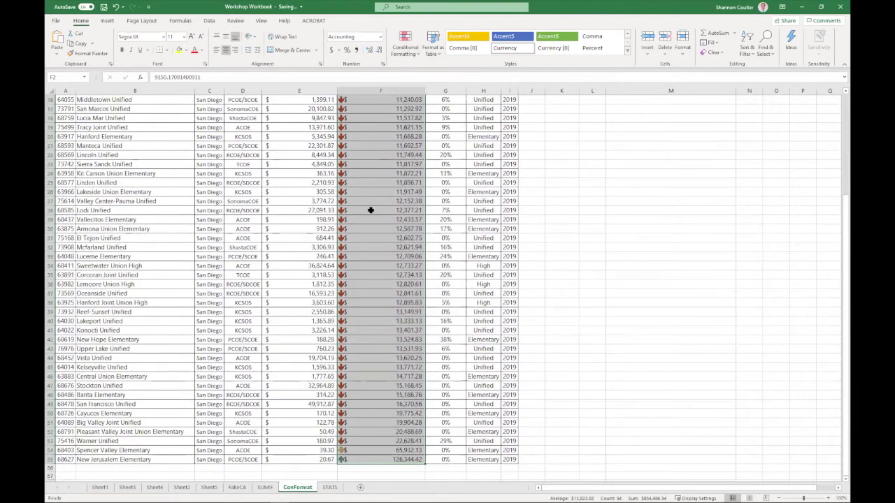
{"action": "scroll", "coordinate": [371, 210], "scroll_direction": "up", "scroll_amount": 5}
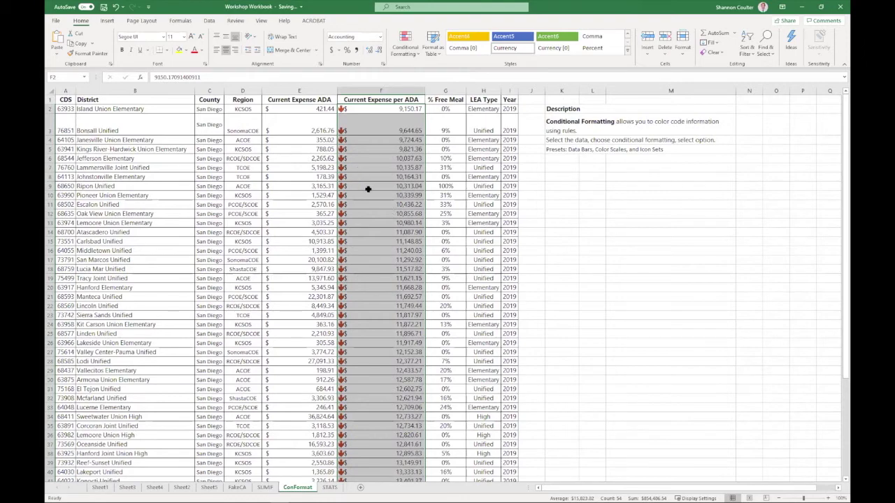
{"action": "scroll", "coordinate": [368, 187], "scroll_direction": "down", "scroll_amount": 4}
{"action": "scroll", "coordinate": [369, 189], "scroll_direction": "down", "scroll_amount": 2}
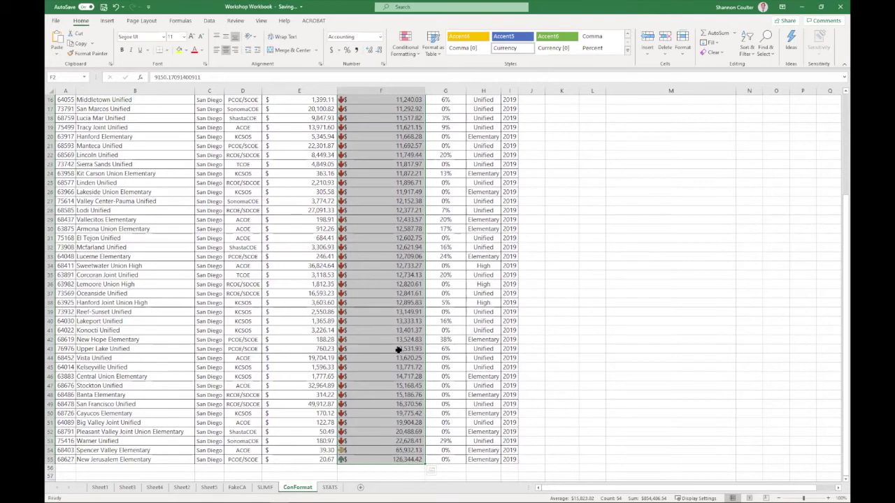
{"action": "scroll", "coordinate": [399, 352], "scroll_direction": "up", "scroll_amount": 5}
{"action": "scroll", "coordinate": [392, 354], "scroll_direction": "down", "scroll_amount": 3}
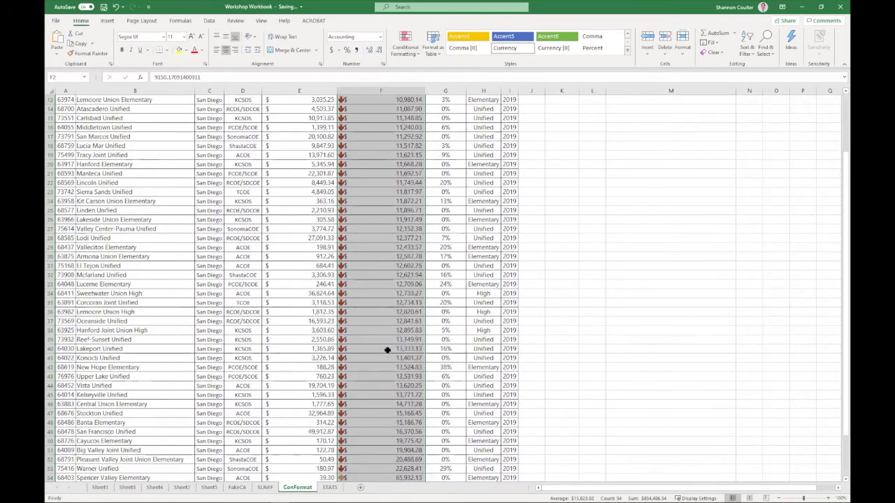
{"action": "scroll", "coordinate": [387, 351], "scroll_direction": "up", "scroll_amount": 2}
{"action": "scroll", "coordinate": [413, 297], "scroll_direction": "up", "scroll_amount": 2}
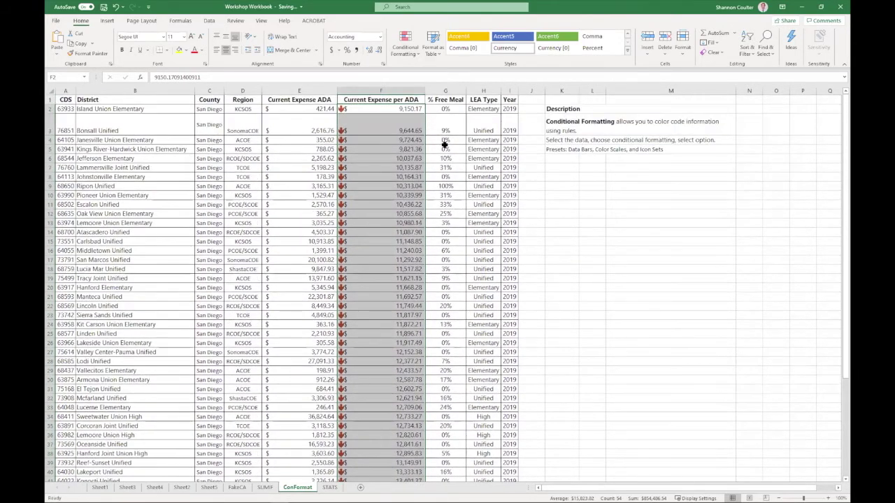
Step: Open the icon set rule on Current Expense per ADA for editing and set both threshold types to Number
{"action": "left_click", "coordinate": [411, 56]}
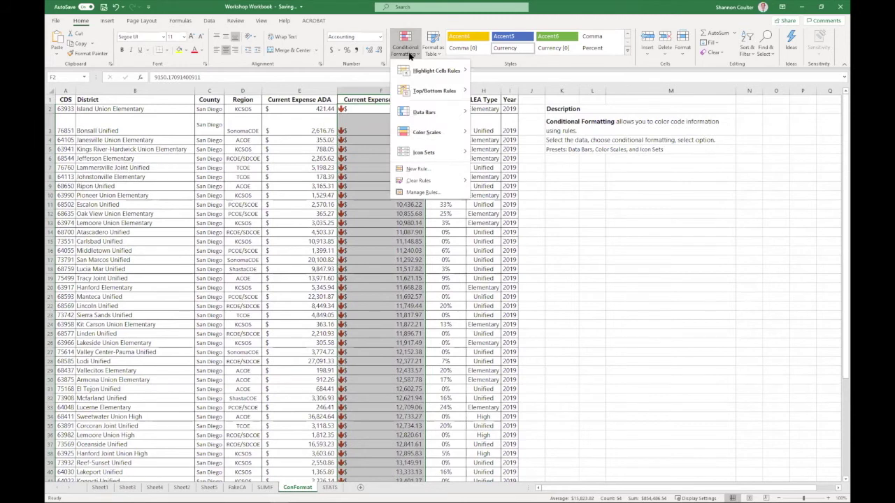
{"action": "left_click", "coordinate": [429, 193]}
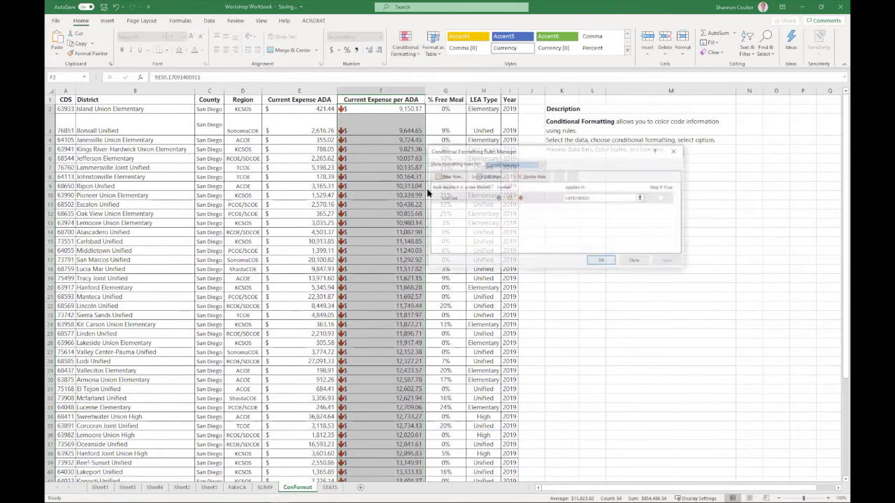
{"action": "left_click", "coordinate": [459, 198]}
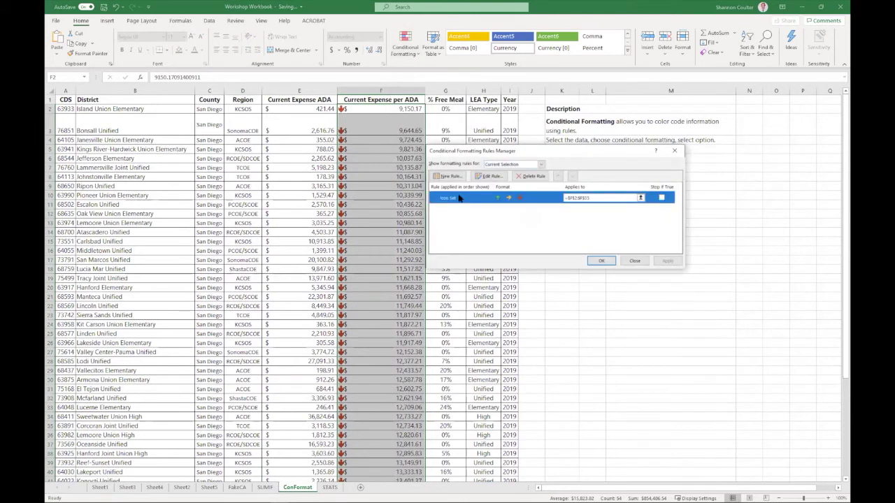
{"action": "left_click", "coordinate": [490, 177]}
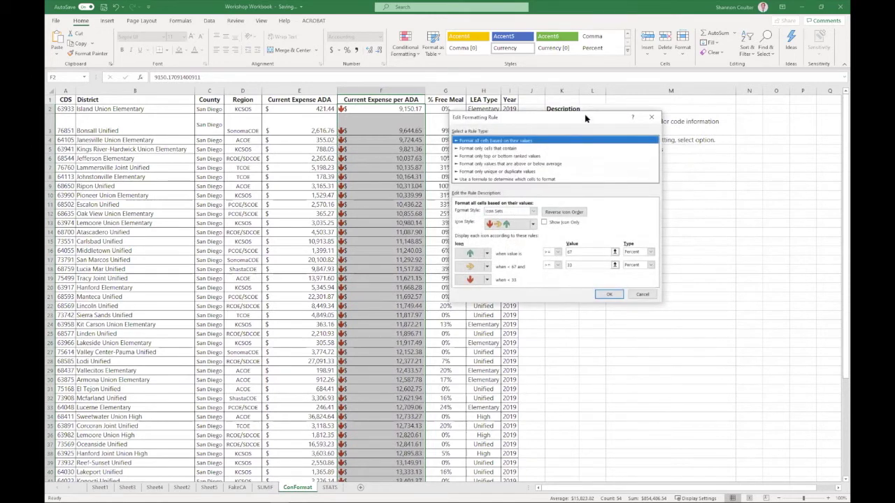
{"action": "left_click_drag", "start_coordinate": [584, 114], "coordinate": [404, 114]}
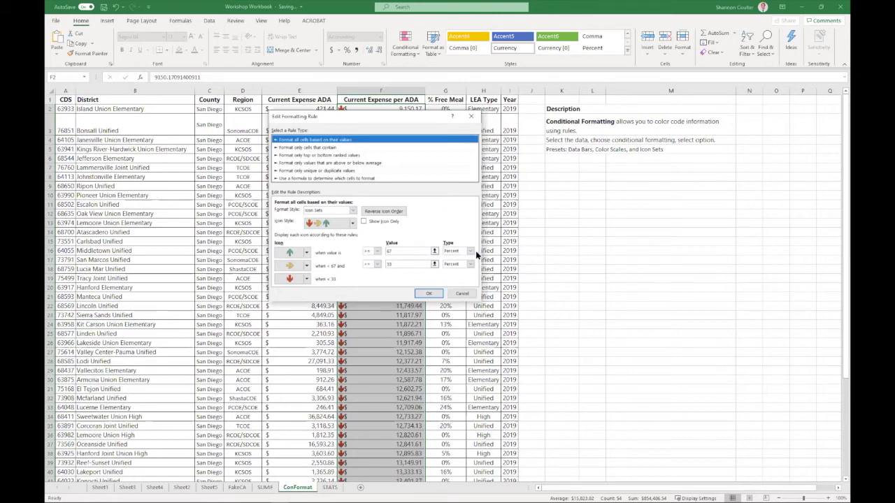
{"action": "left_click", "coordinate": [471, 251]}
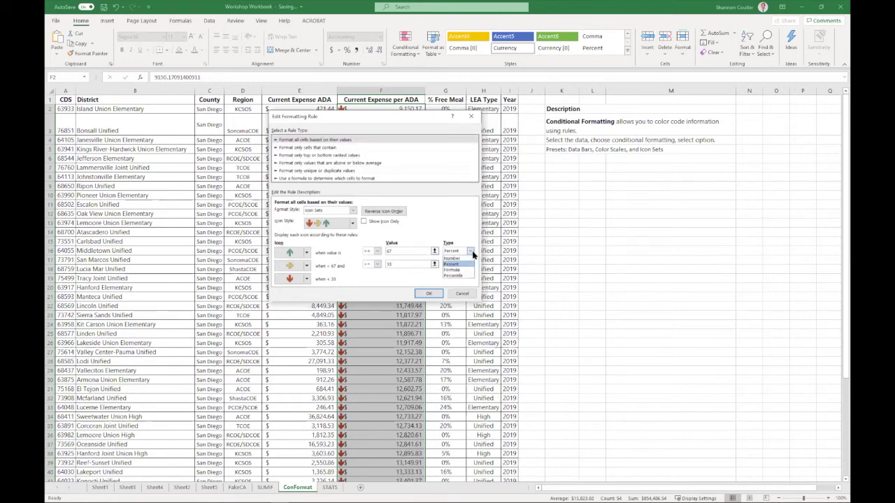
{"action": "left_click", "coordinate": [456, 258]}
{"action": "left_click", "coordinate": [470, 264]}
{"action": "left_click", "coordinate": [458, 272]}
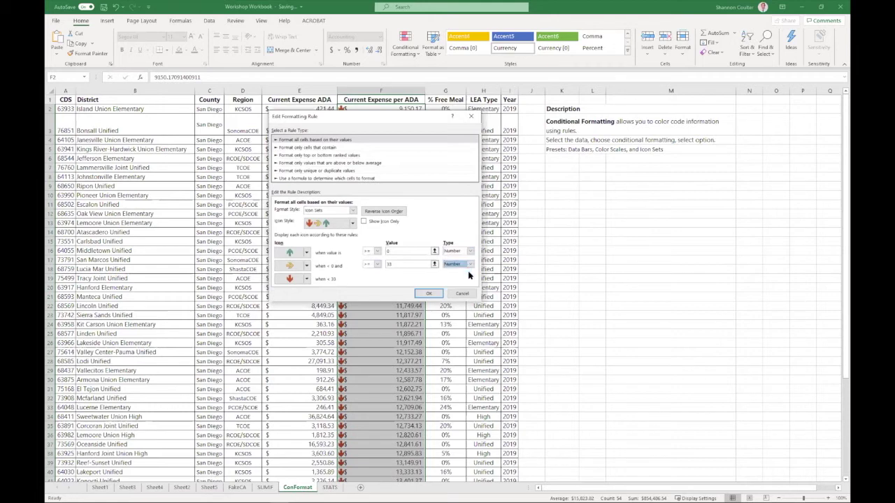
Step: Set the icon thresholds to 12000 for the green arrow and 10000 for the yellow arrow, and apply the rule
{"action": "left_click", "coordinate": [397, 251]}
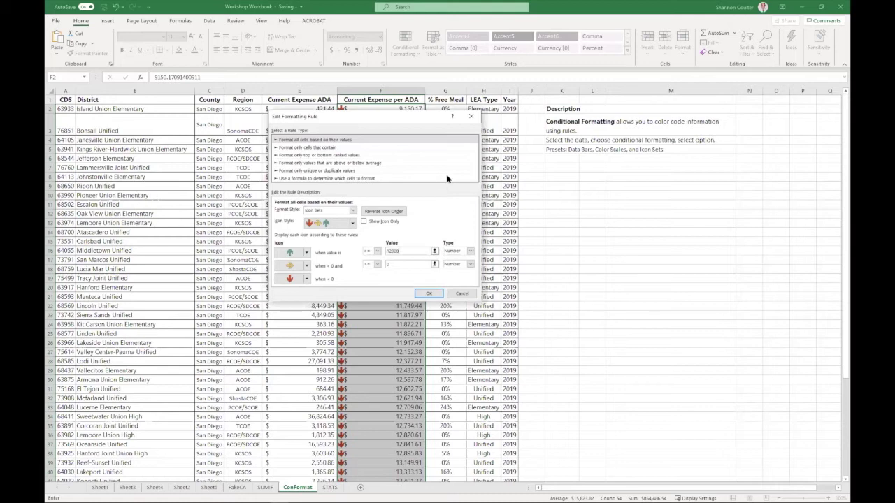
{"action": "left_click", "coordinate": [410, 265]}
{"action": "type", "text": "1000"}
{"action": "left_click", "coordinate": [431, 296]}
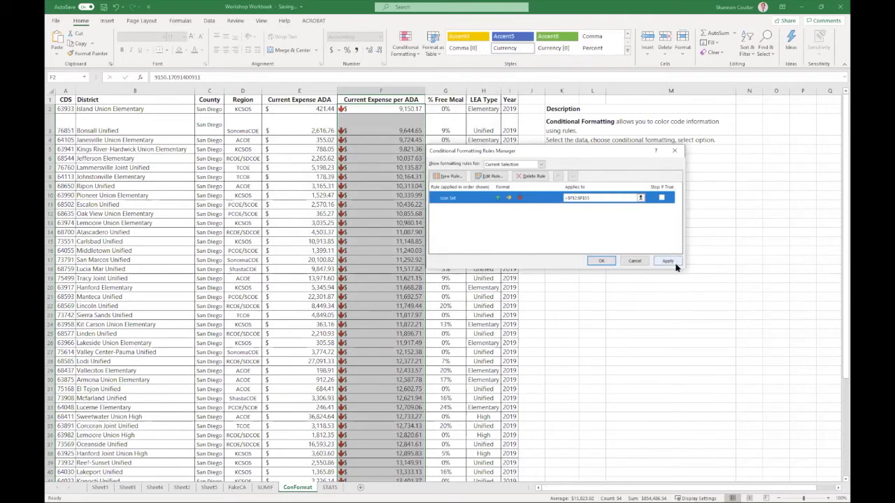
{"action": "left_click", "coordinate": [668, 261]}
{"action": "left_click", "coordinate": [601, 261]}
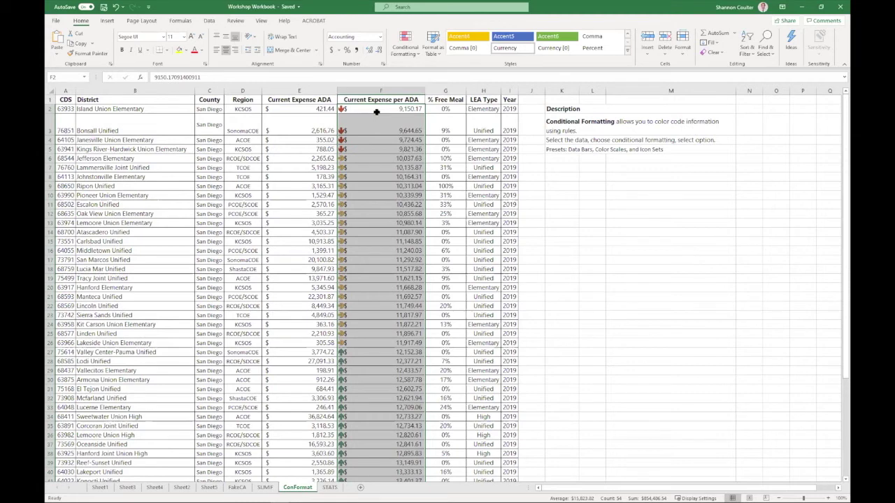
Step: Check how the red, yellow and green arrows are distributed down the Current Expense per ADA column
{"action": "left_click", "coordinate": [478, 137]}
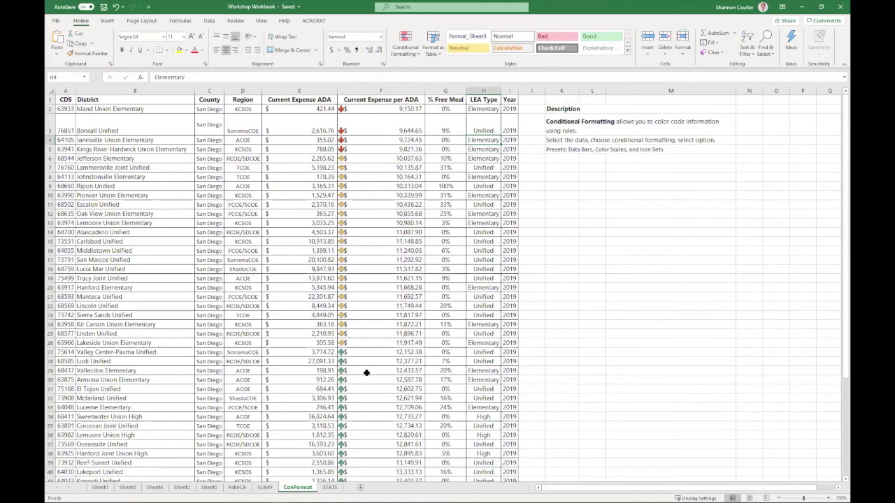
{"action": "scroll", "coordinate": [366, 368], "scroll_direction": "down", "scroll_amount": 7}
{"action": "scroll", "coordinate": [378, 364], "scroll_direction": "up", "scroll_amount": 3}
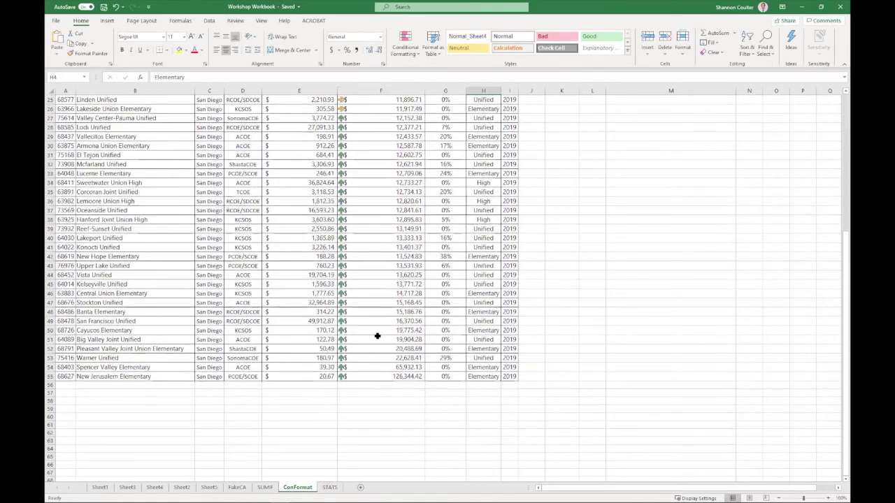
{"action": "scroll", "coordinate": [377, 336], "scroll_direction": "up", "scroll_amount": 6}
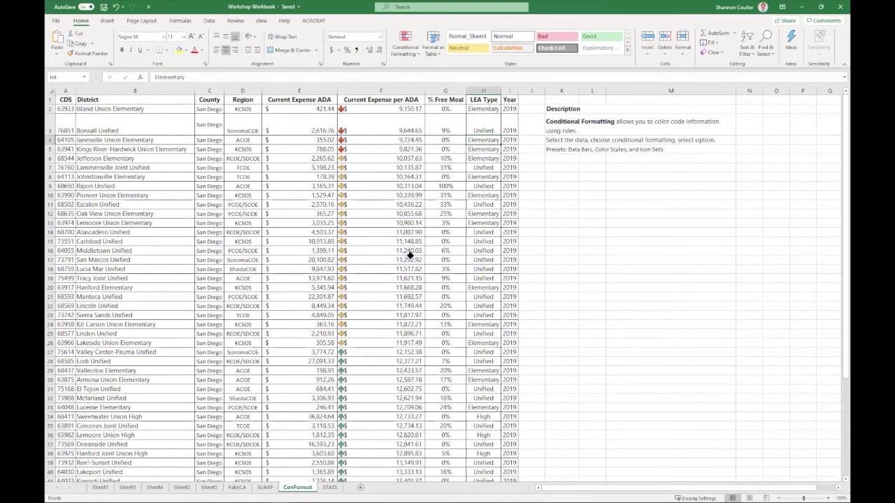
{"action": "right_click", "coordinate": [410, 256]}
{"action": "left_click", "coordinate": [378, 259]}
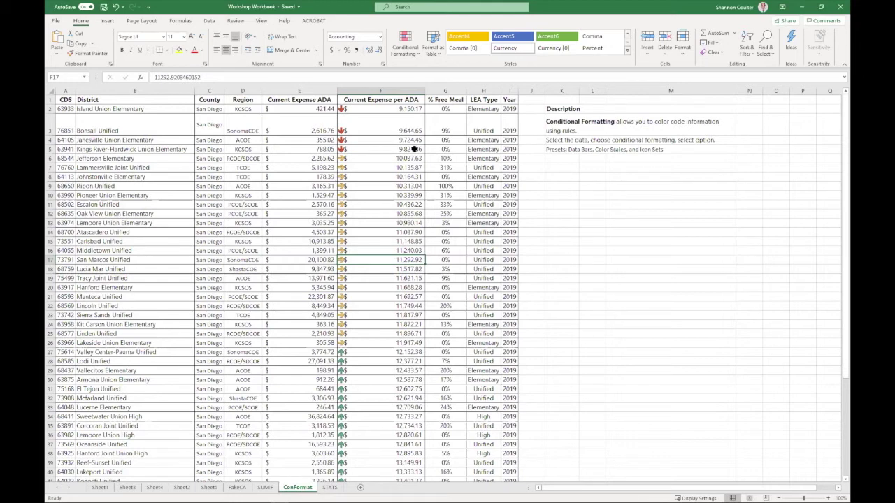
{"action": "left_click", "coordinate": [406, 46]}
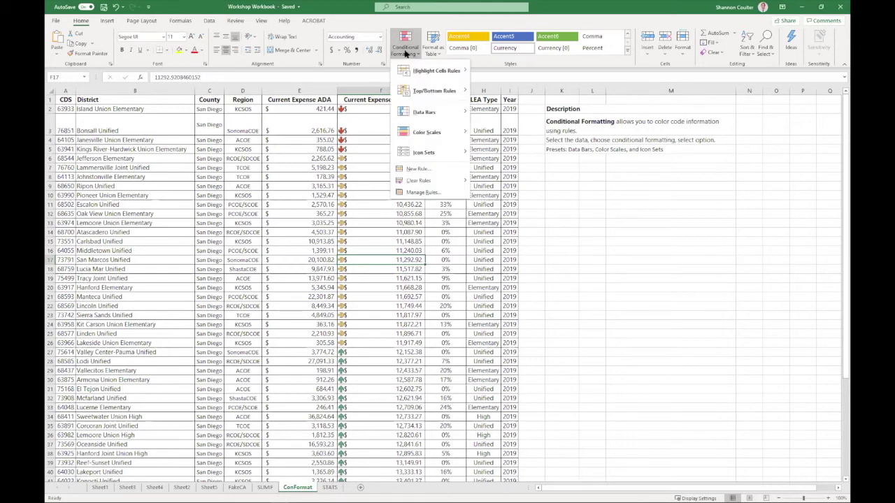
{"action": "mouse_move", "coordinate": [408, 68]}
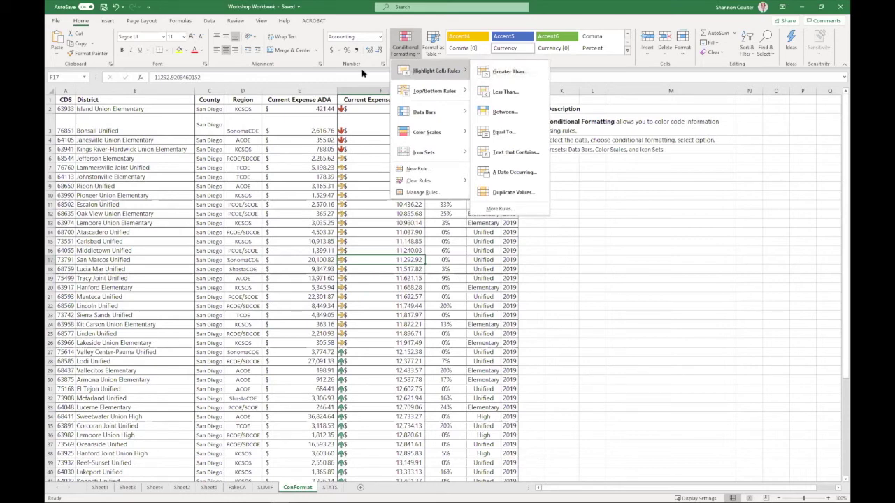
{"action": "left_click", "coordinate": [364, 191]}
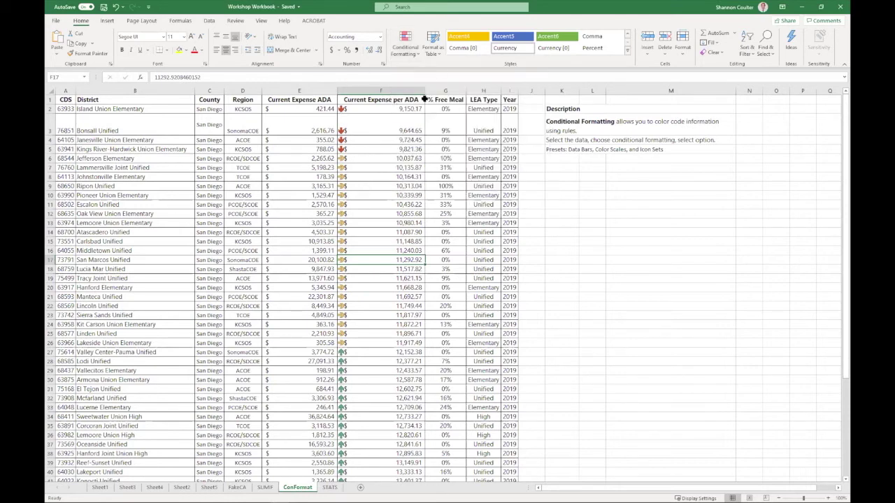
{"action": "left_click", "coordinate": [407, 53]}
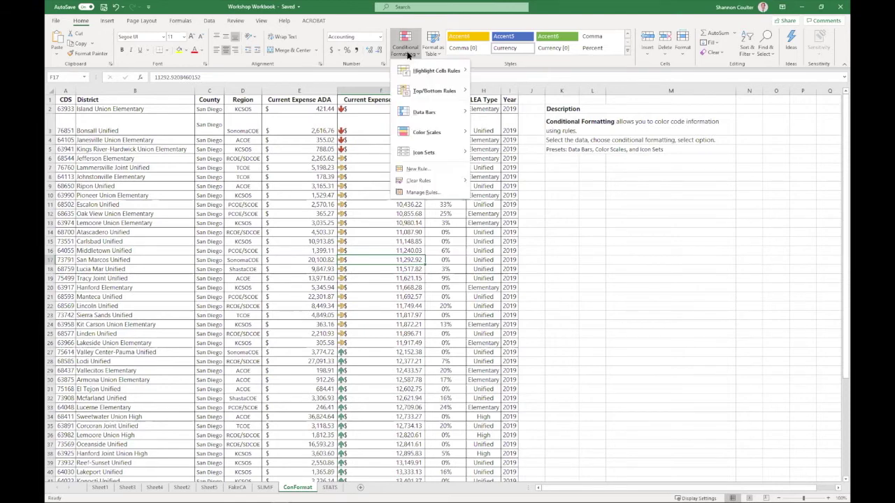
{"action": "left_click", "coordinate": [376, 110]}
Step: Select all the Current Expense per ADA values and clear the conditional formatting rules from the entire sheet
{"action": "left_click", "coordinate": [376, 109]}
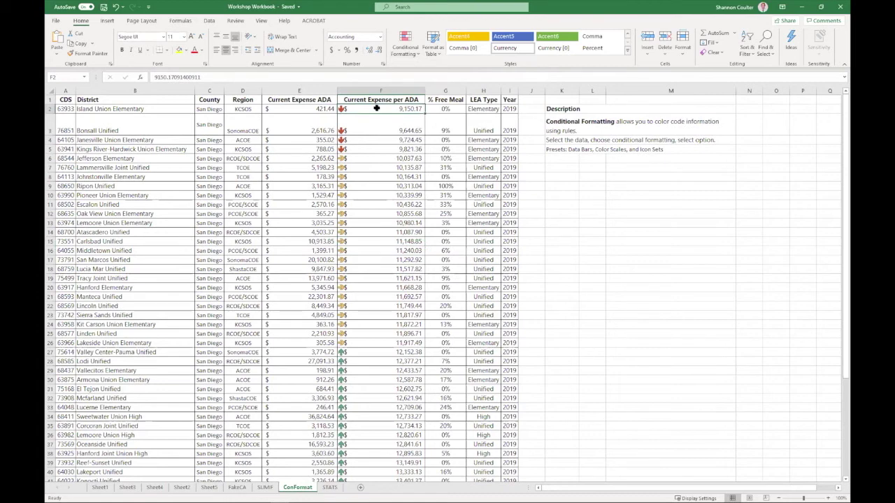
{"action": "key", "text": "ctrl+shift+Down"}
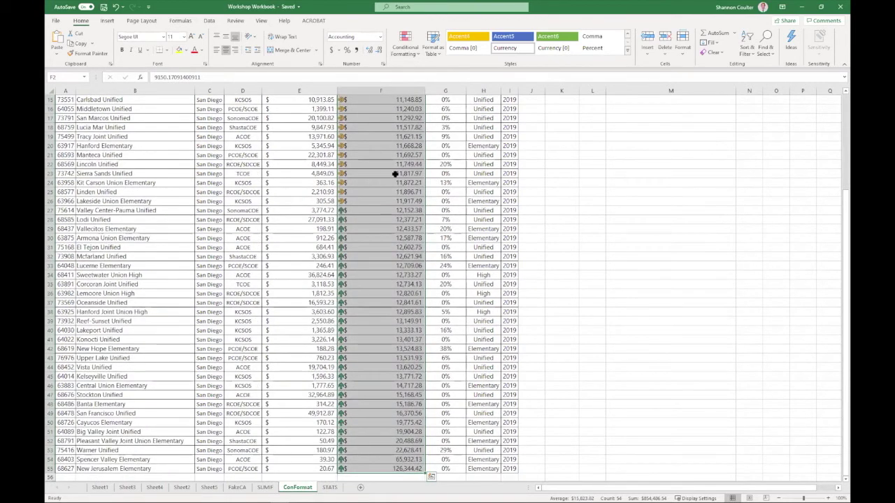
{"action": "key", "text": "ctrl+BackSpace"}
{"action": "left_click", "coordinate": [406, 44]}
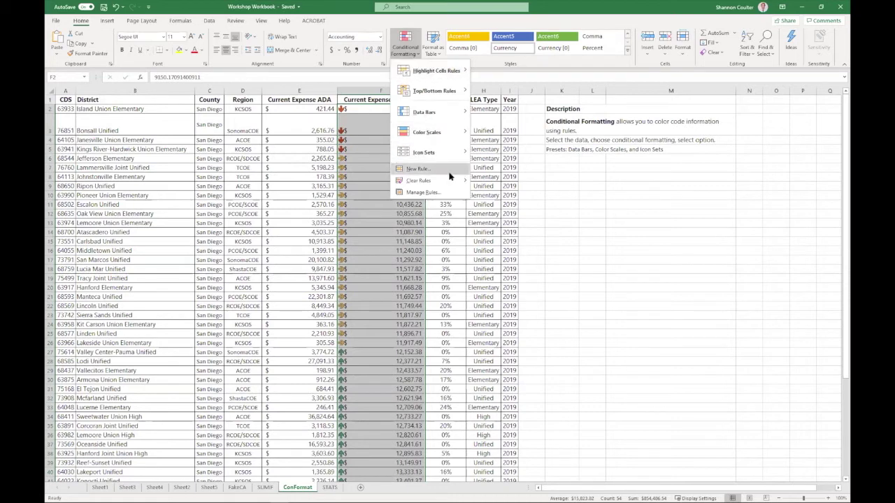
{"action": "mouse_move", "coordinate": [450, 185]}
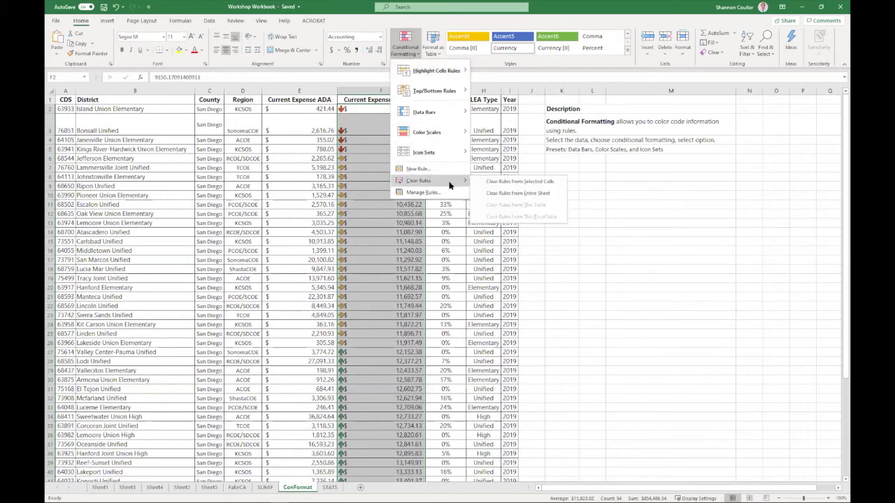
{"action": "left_click", "coordinate": [509, 195]}
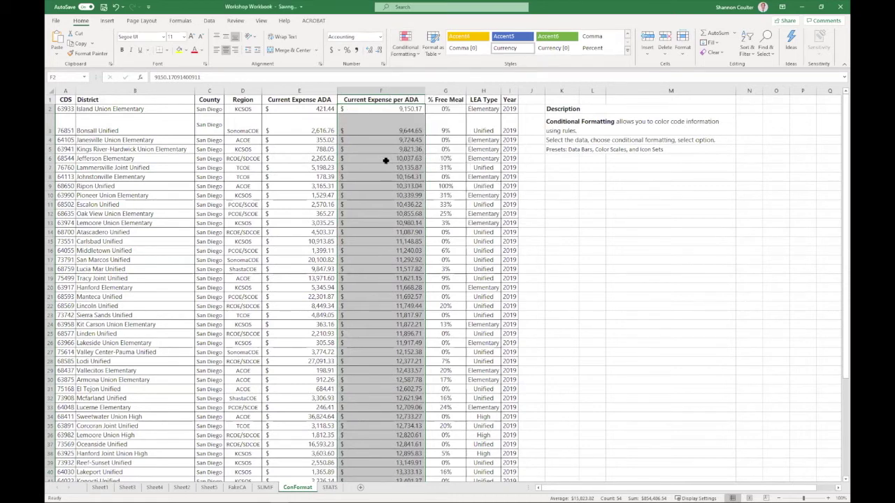
Step: Highlight the Current Expense per ADA values greater than 10000 with Light Red Fill with Dark Red Text, and review the column
{"action": "left_click", "coordinate": [405, 175]}
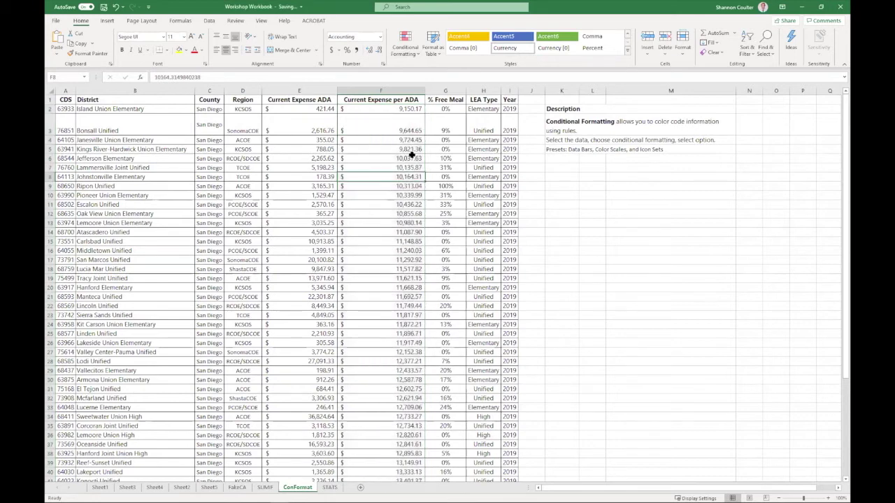
{"action": "left_click", "coordinate": [396, 125]}
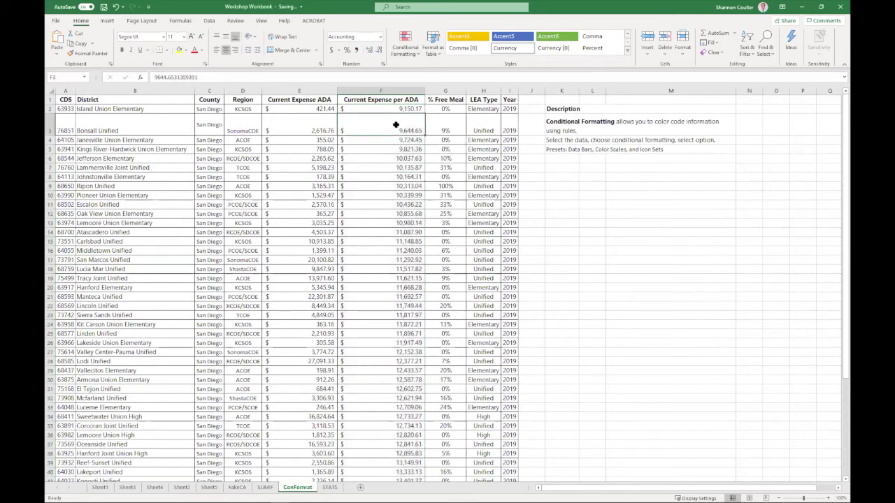
{"action": "left_click", "coordinate": [396, 107]}
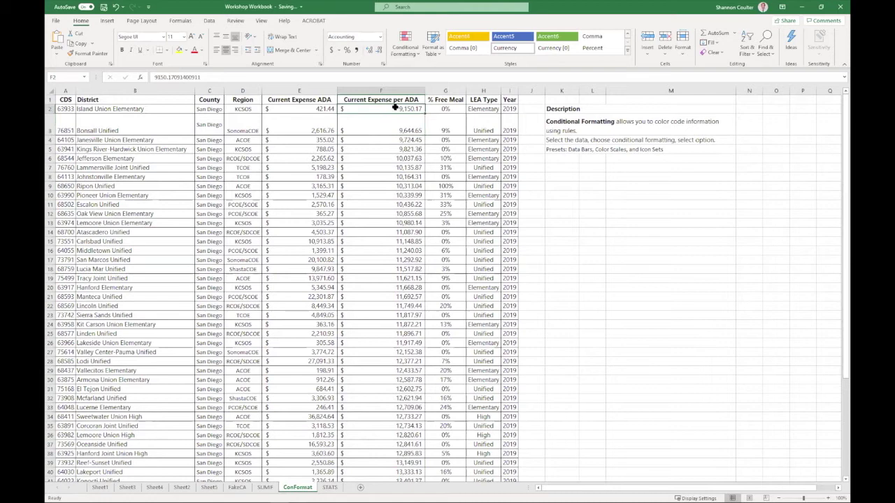
{"action": "key", "text": "ctrl+shift+Down"}
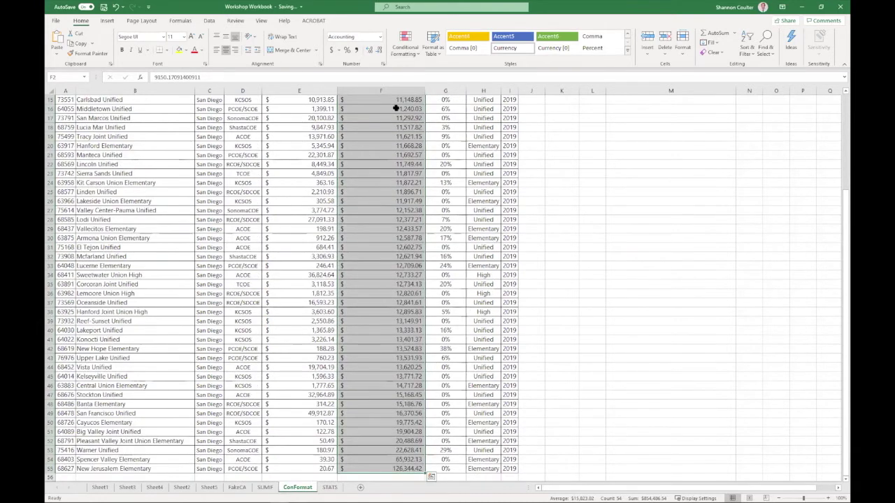
{"action": "left_click", "coordinate": [405, 47]}
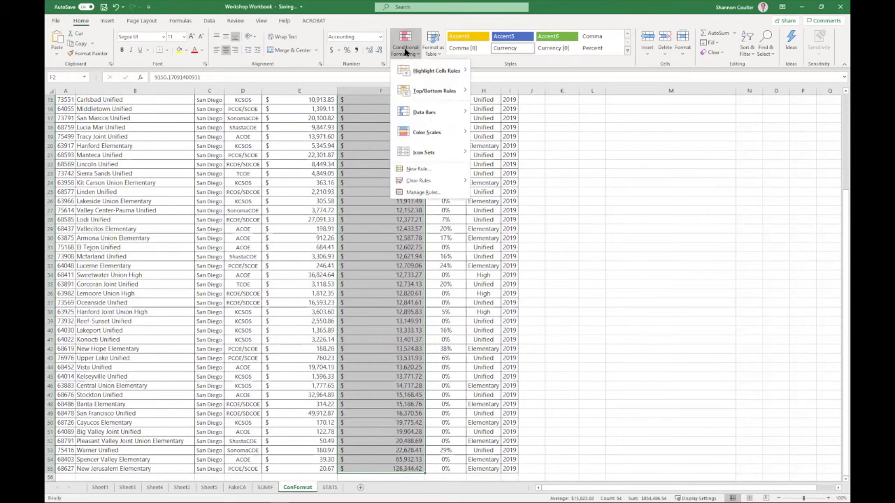
{"action": "mouse_move", "coordinate": [414, 71]}
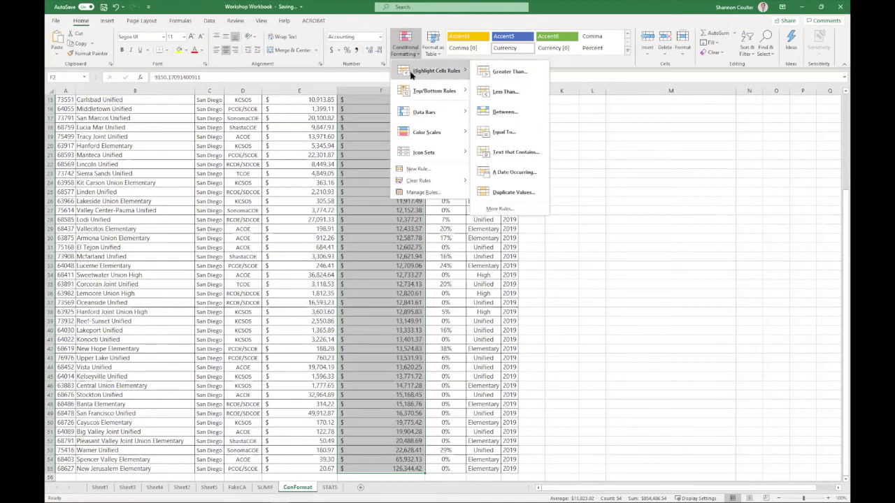
{"action": "left_click", "coordinate": [491, 73]}
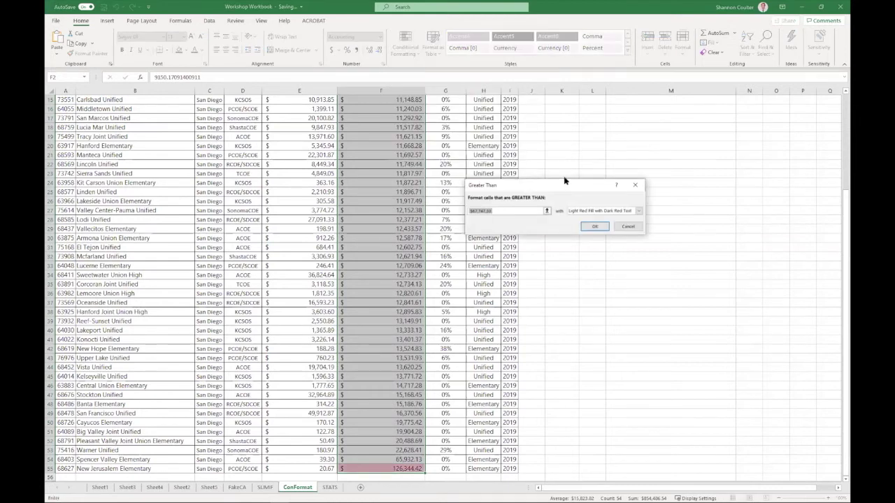
{"action": "left_click_drag", "start_coordinate": [564, 181], "coordinate": [557, 156]}
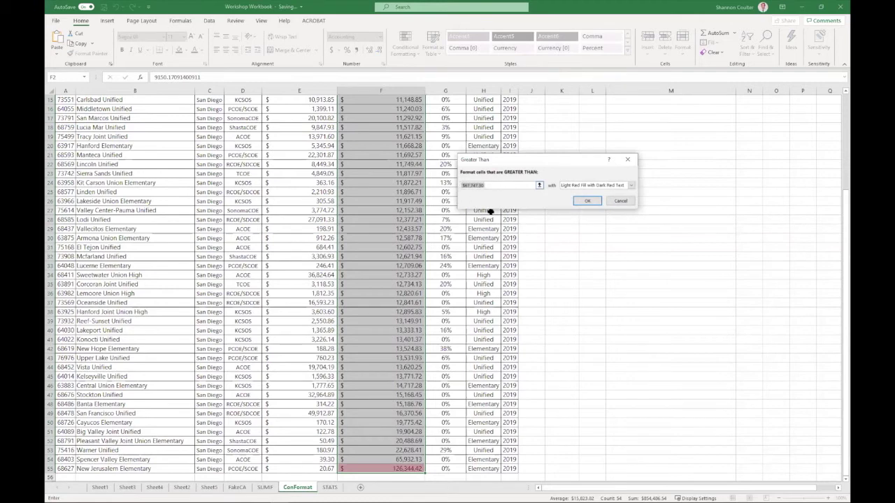
{"action": "type", "text": "1000"}
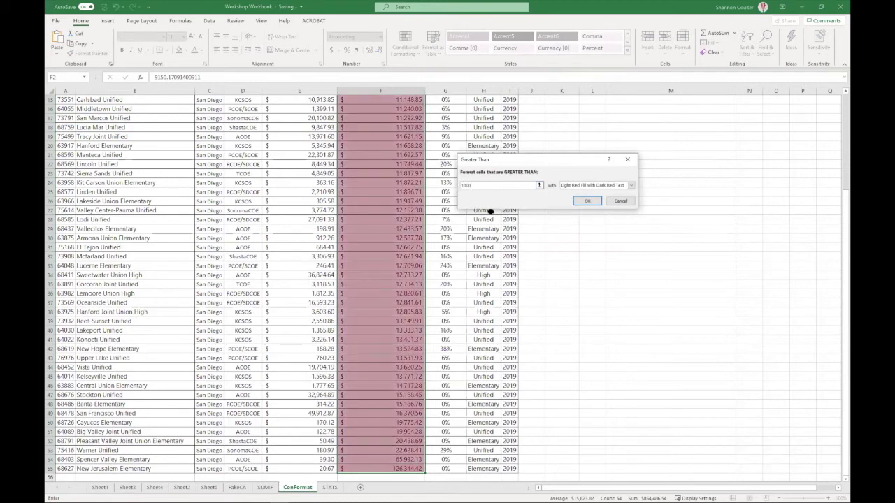
{"action": "type", "text": "00"}
{"action": "key", "text": "BackSpace"}
{"action": "left_click", "coordinate": [586, 201]}
{"action": "scroll", "coordinate": [418, 230], "scroll_direction": "up", "scroll_amount": 5}
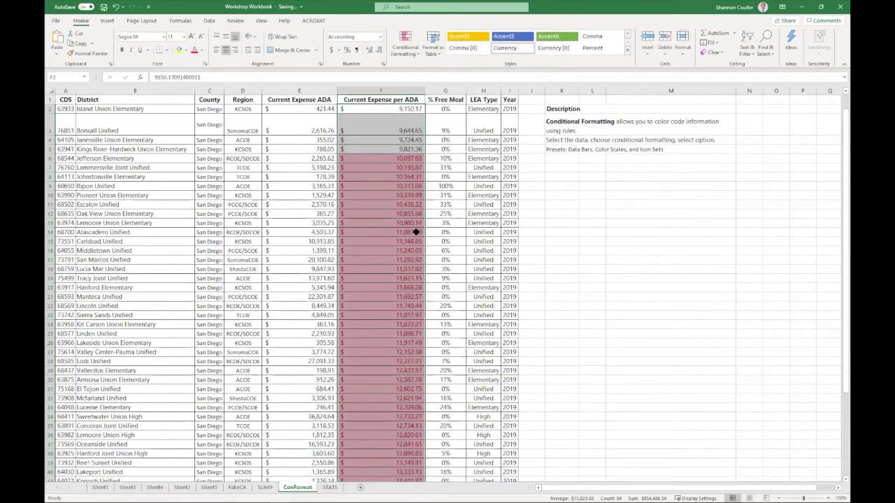
{"action": "left_click", "coordinate": [428, 222]}
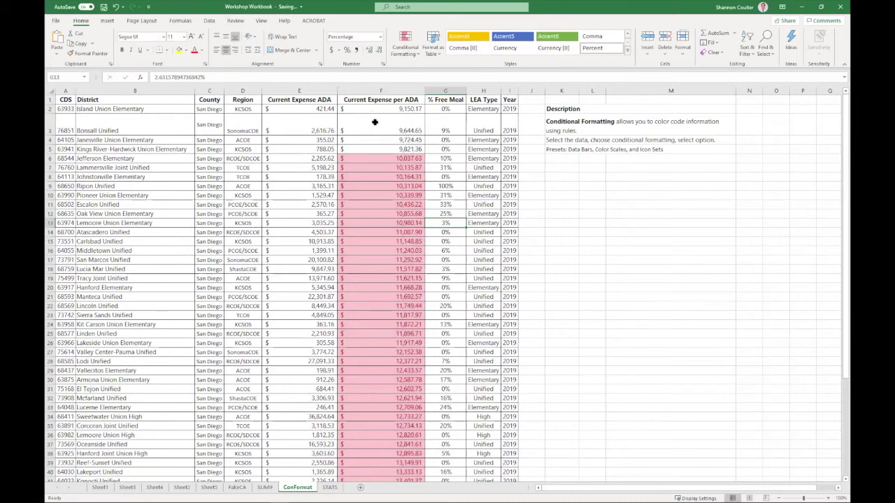
{"action": "left_click", "coordinate": [415, 55]}
{"action": "mouse_move", "coordinate": [416, 69]}
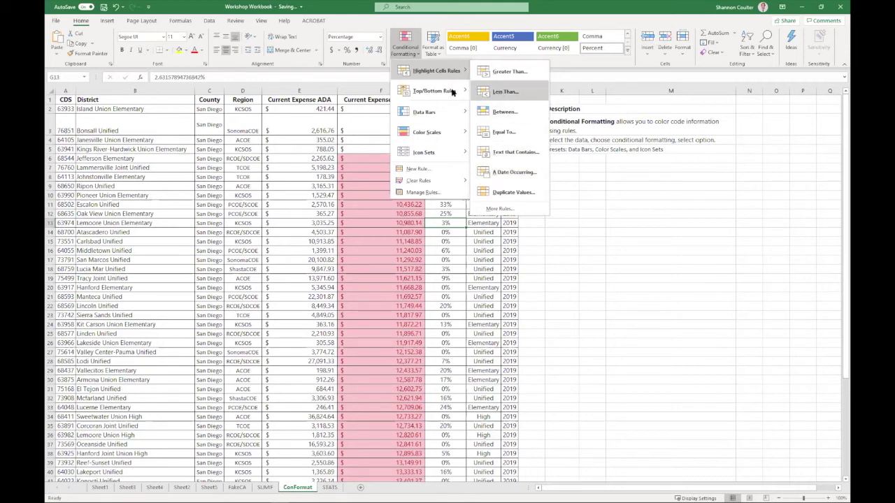
Step: Look through the preset conditional formatting rule types and check the rules manager for the selected % Free Meal cell
{"action": "mouse_move", "coordinate": [437, 92]}
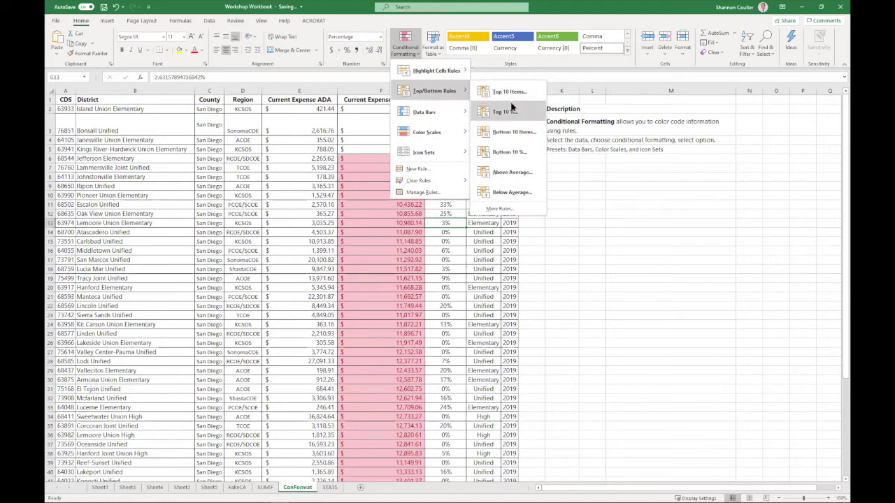
{"action": "mouse_move", "coordinate": [413, 114]}
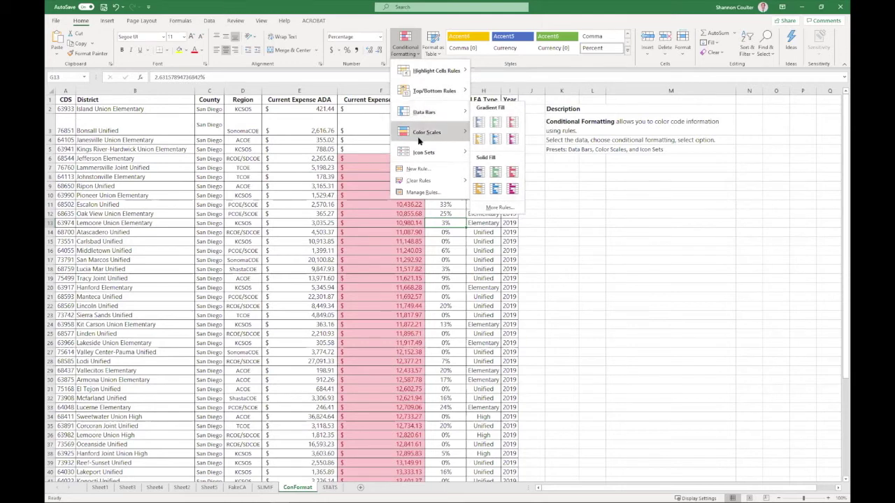
{"action": "mouse_move", "coordinate": [420, 137]}
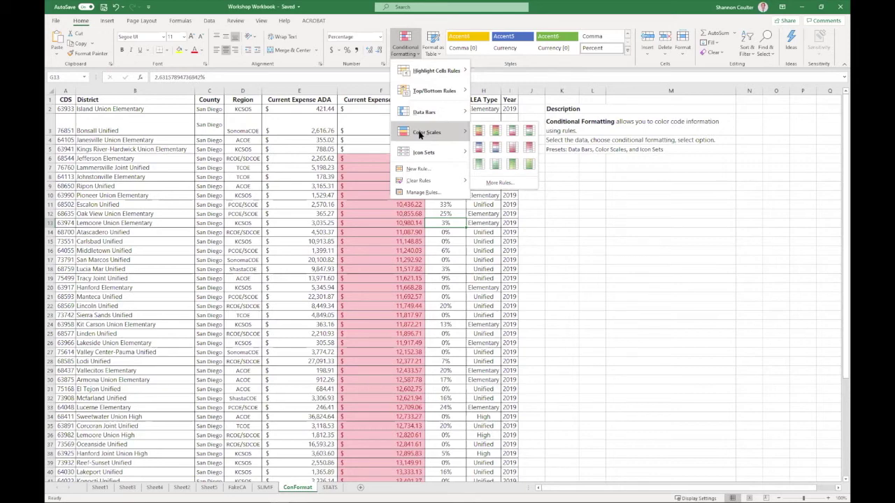
{"action": "left_click", "coordinate": [424, 192]}
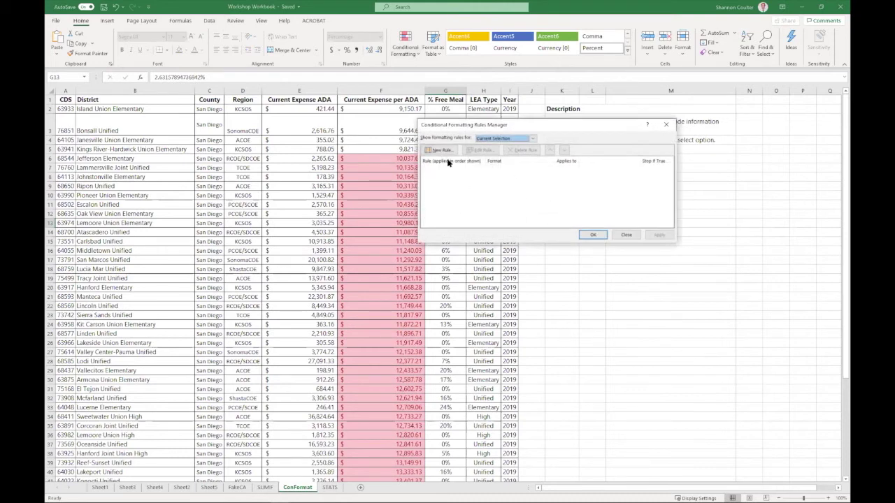
{"action": "left_click", "coordinate": [627, 235]}
Step: Clear the conditional formatting rules from all the Current Expense per ADA values
{"action": "left_click_drag", "start_coordinate": [399, 109], "coordinate": [370, 473]}
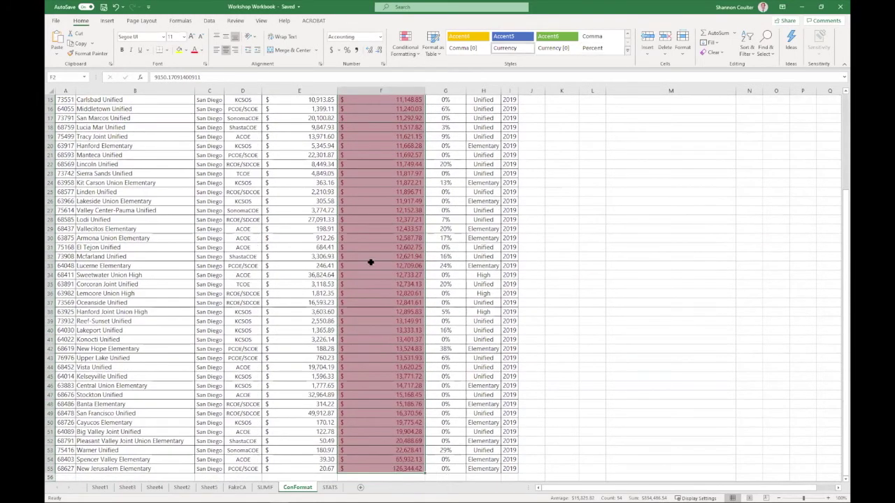
{"action": "left_click", "coordinate": [394, 54]}
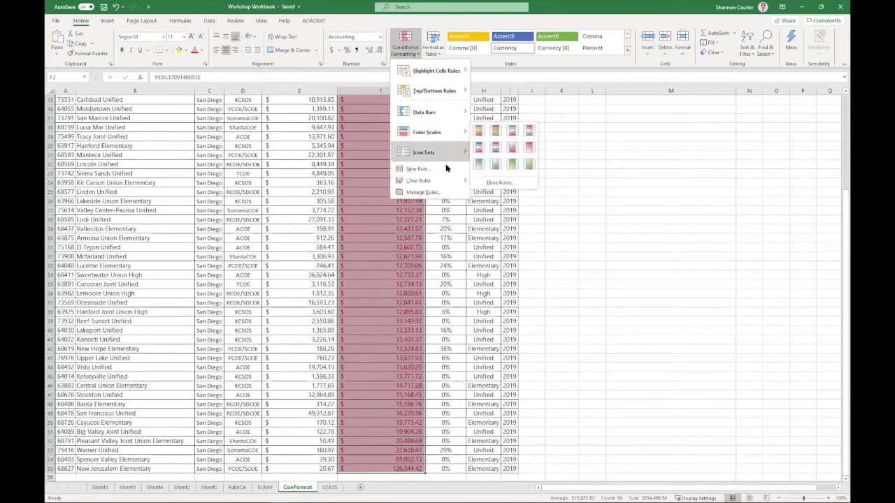
{"action": "mouse_move", "coordinate": [446, 182]}
{"action": "left_click", "coordinate": [502, 193]}
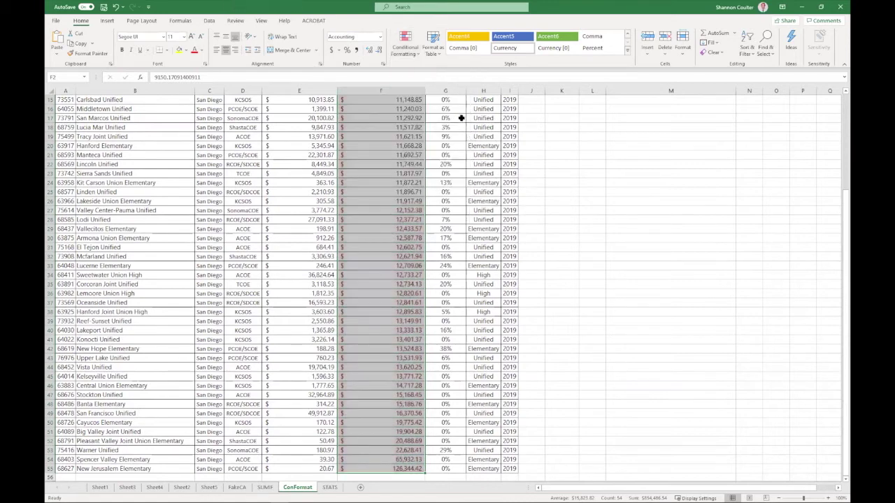
Step: Apply the green-yellow-red color scale, with green for the highest values, to the Current Expense per ADA values and review the column
{"action": "left_click", "coordinate": [406, 49]}
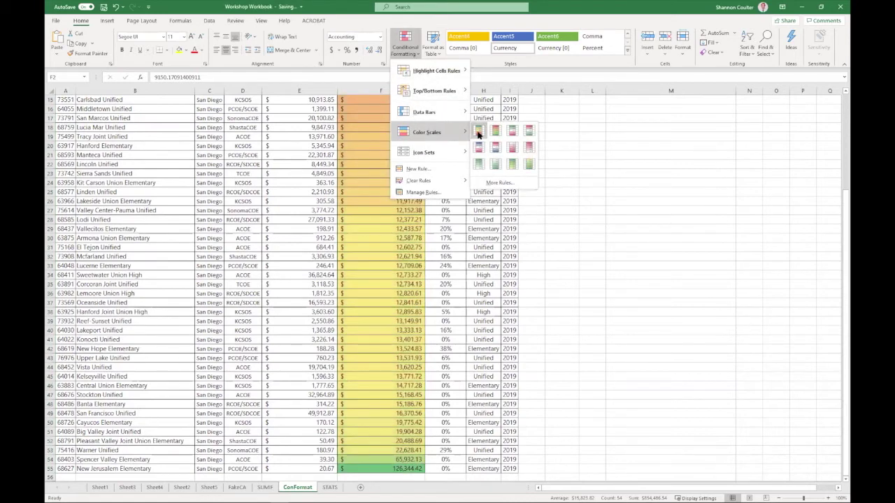
{"action": "left_click", "coordinate": [479, 132]}
{"action": "left_click", "coordinate": [463, 220]}
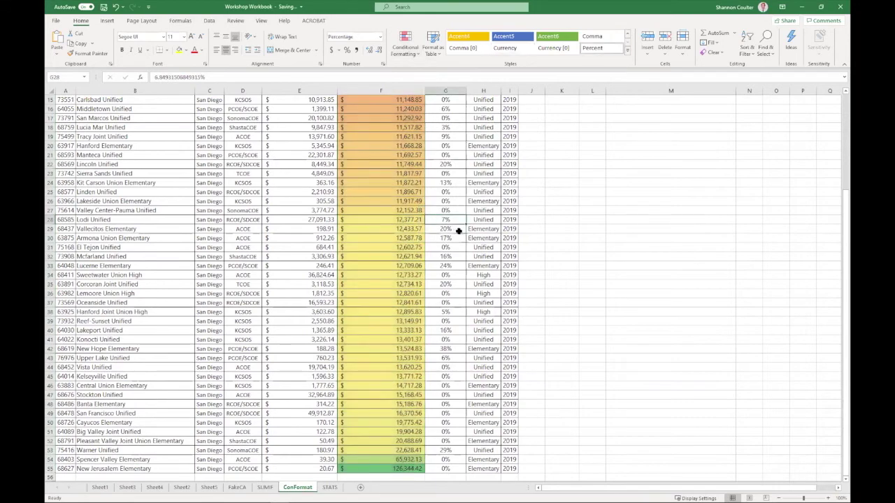
{"action": "scroll", "coordinate": [458, 232], "scroll_direction": "up", "scroll_amount": 5}
{"action": "scroll", "coordinate": [398, 245], "scroll_direction": "down", "scroll_amount": 7}
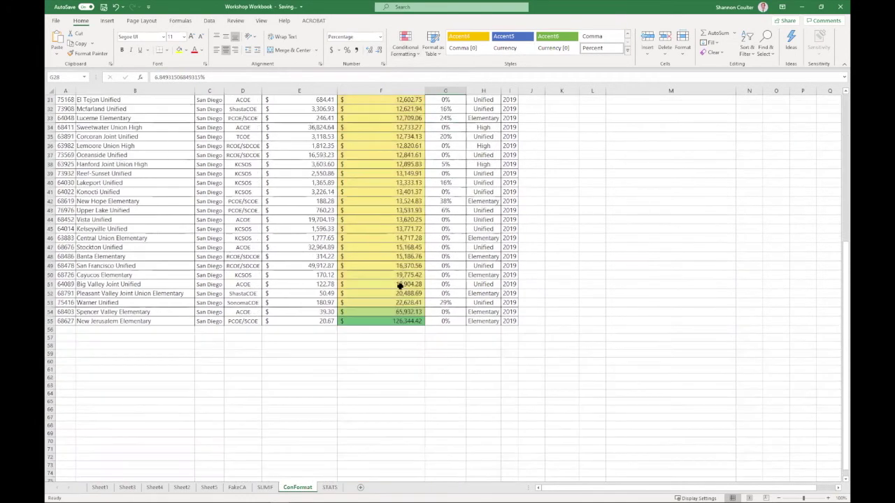
{"action": "scroll", "coordinate": [463, 266], "scroll_direction": "up", "scroll_amount": 7}
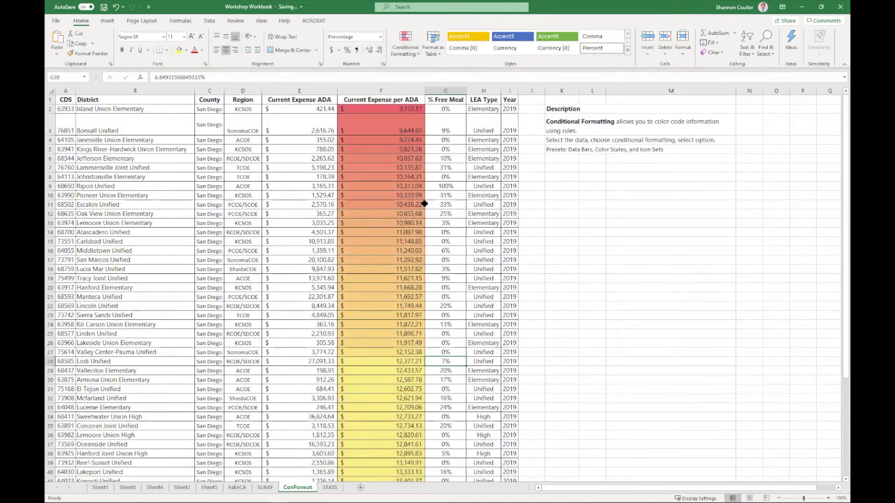
Step: Review the minimum, midpoint and maximum settings of the color scale rule on the Current Expense per ADA values
{"action": "left_click", "coordinate": [388, 109]}
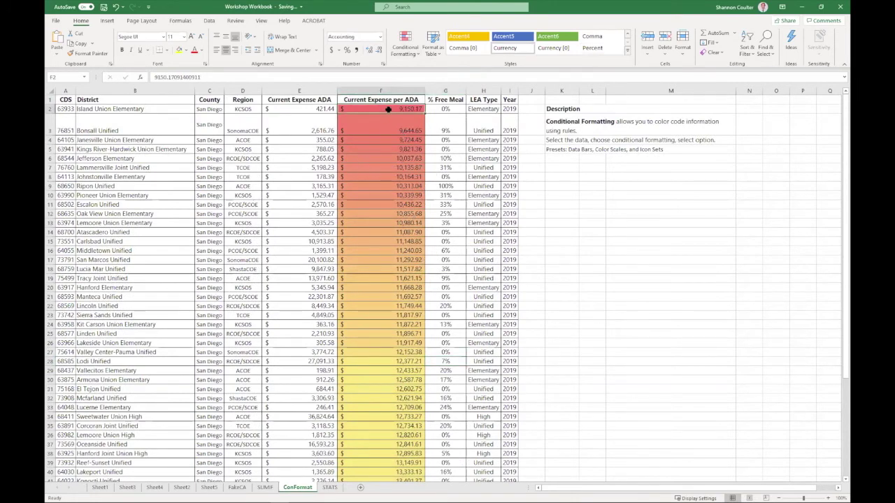
{"action": "key", "text": "ctrl+shift+Down"}
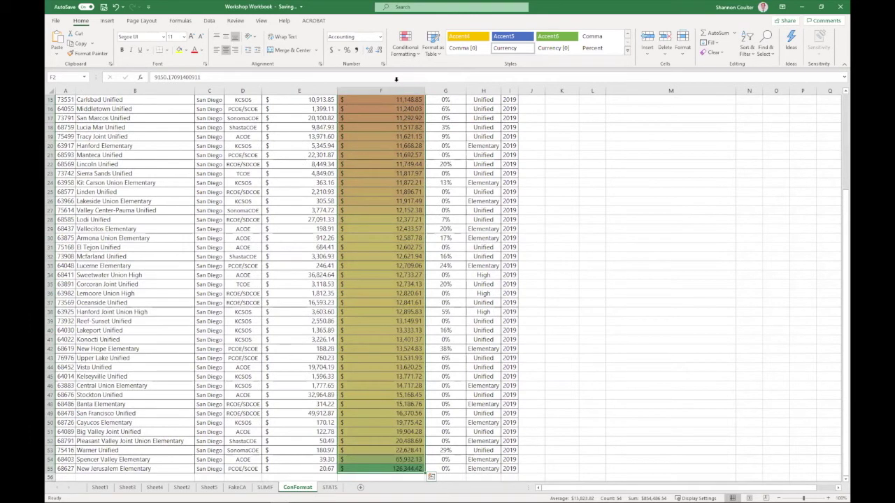
{"action": "left_click", "coordinate": [414, 59]}
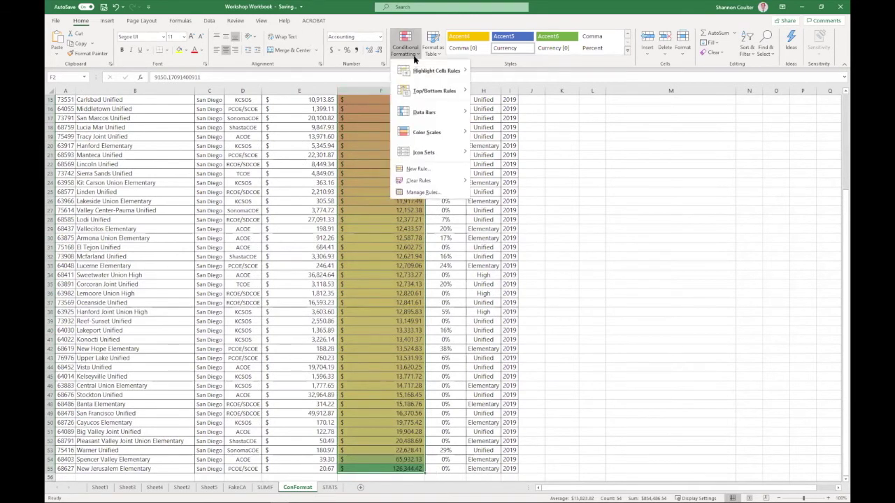
{"action": "left_click", "coordinate": [439, 193]}
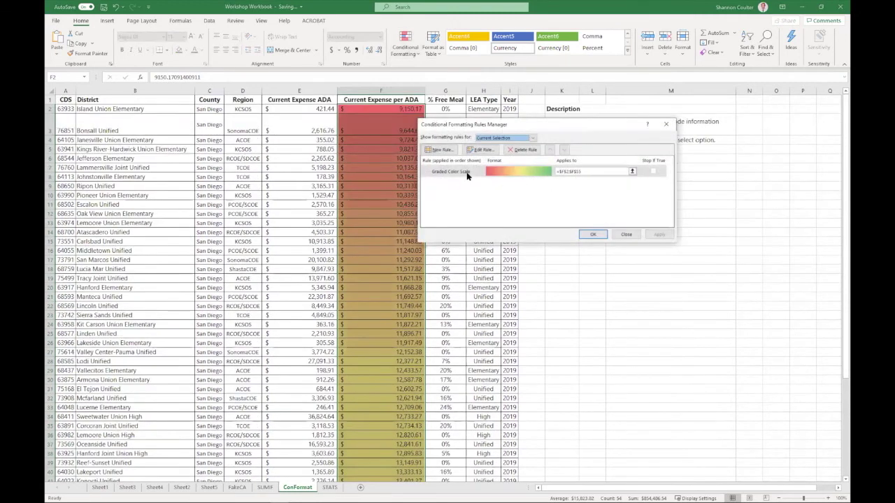
{"action": "left_click", "coordinate": [479, 151]}
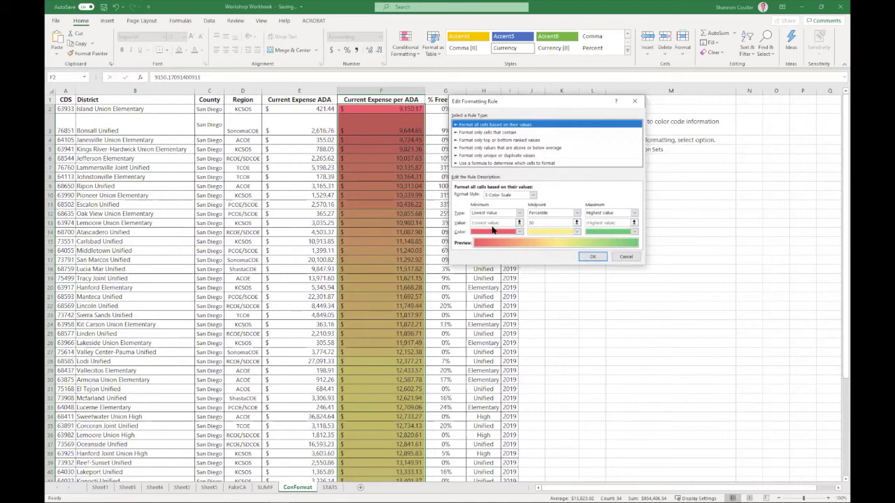
{"action": "left_click", "coordinate": [595, 257]}
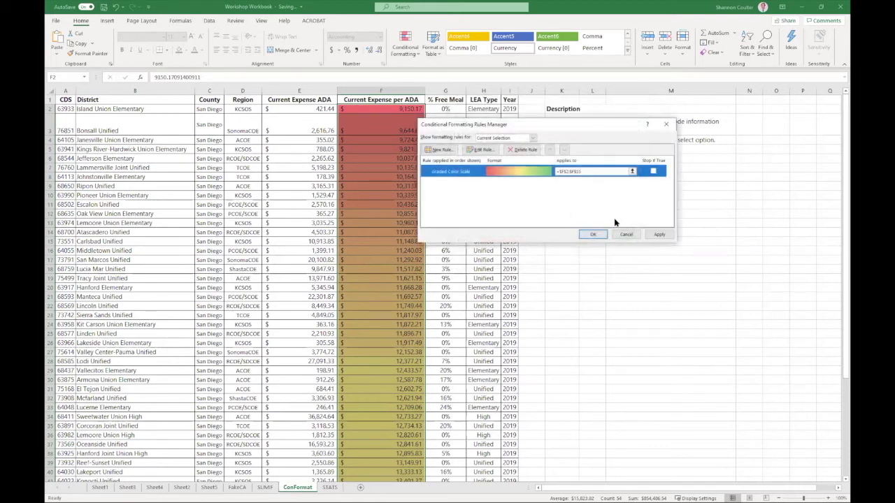
{"action": "left_click", "coordinate": [592, 234]}
{"action": "scroll", "coordinate": [404, 193], "scroll_direction": "down", "scroll_amount": 5}
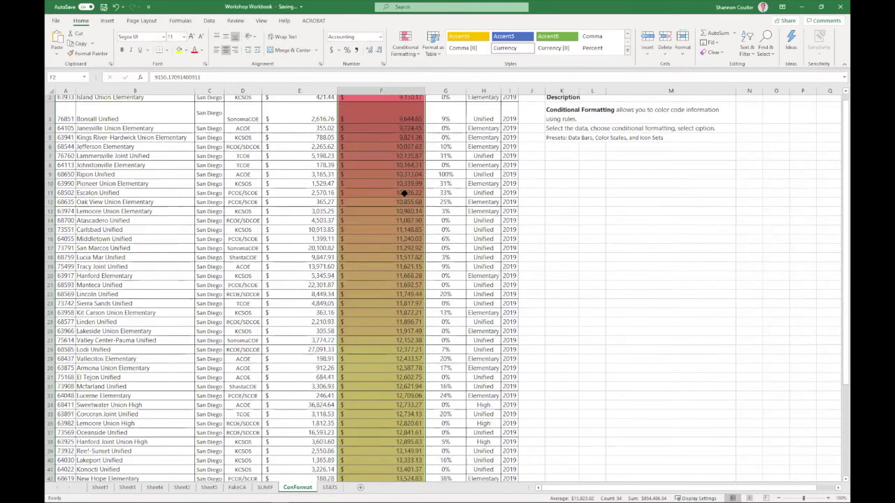
{"action": "scroll", "coordinate": [404, 193], "scroll_direction": "up", "scroll_amount": 5}
{"action": "left_click", "coordinate": [470, 195]}
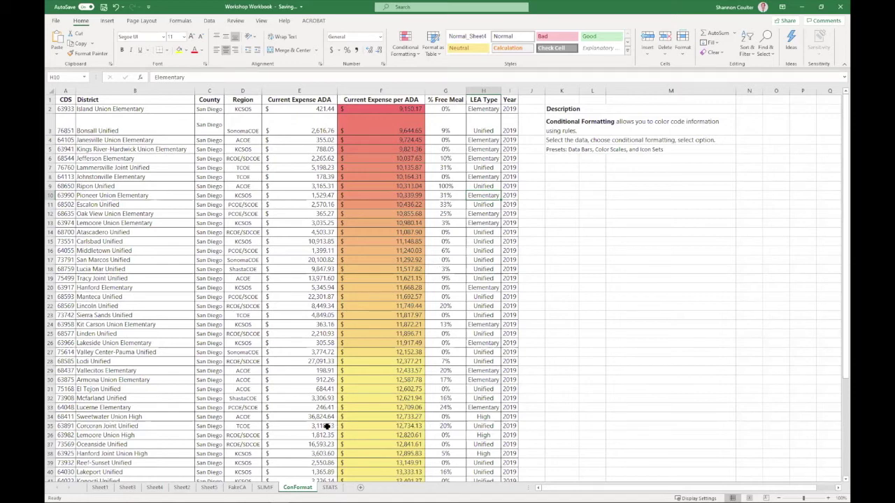
Step: Insert a PivotChart from the FakeCA data table on a new worksheet
{"action": "left_click", "coordinate": [237, 487]}
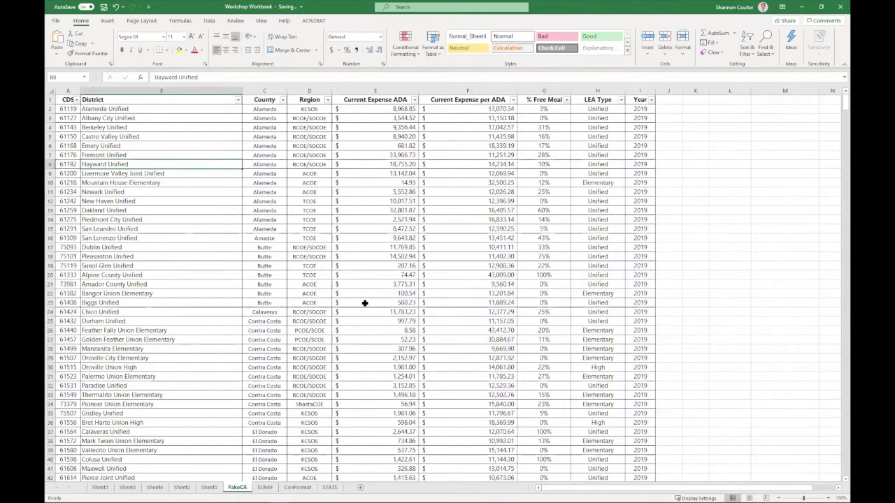
{"action": "left_click", "coordinate": [325, 181]}
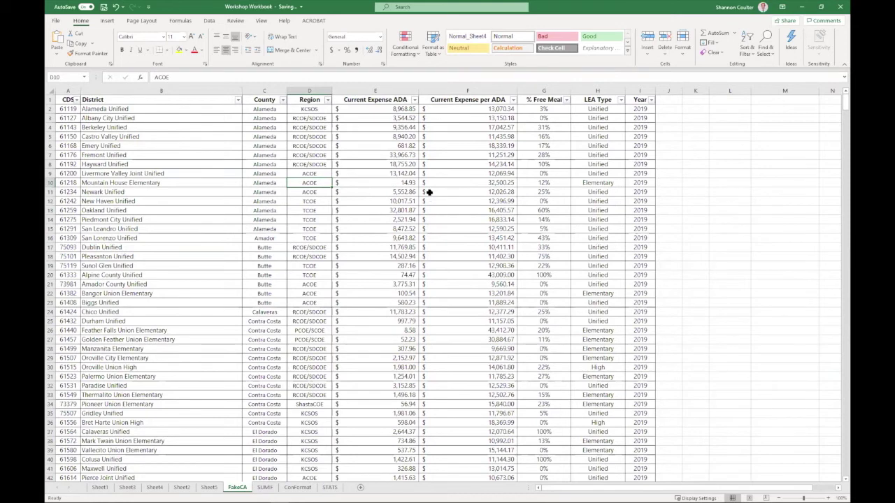
{"action": "left_click", "coordinate": [387, 183]}
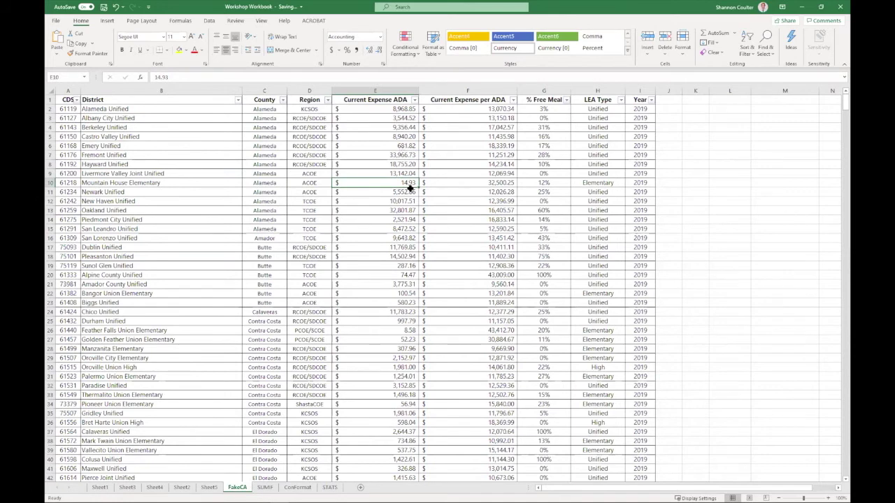
{"action": "left_click", "coordinate": [179, 153]}
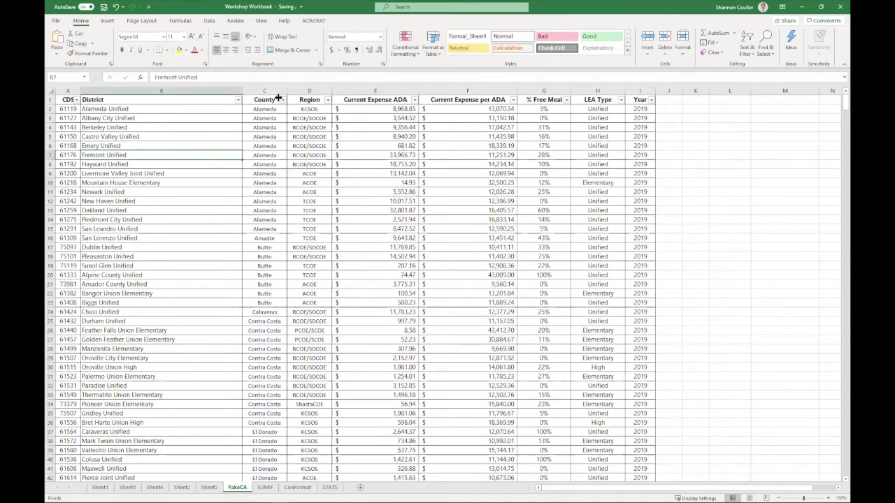
{"action": "left_click", "coordinate": [108, 21]}
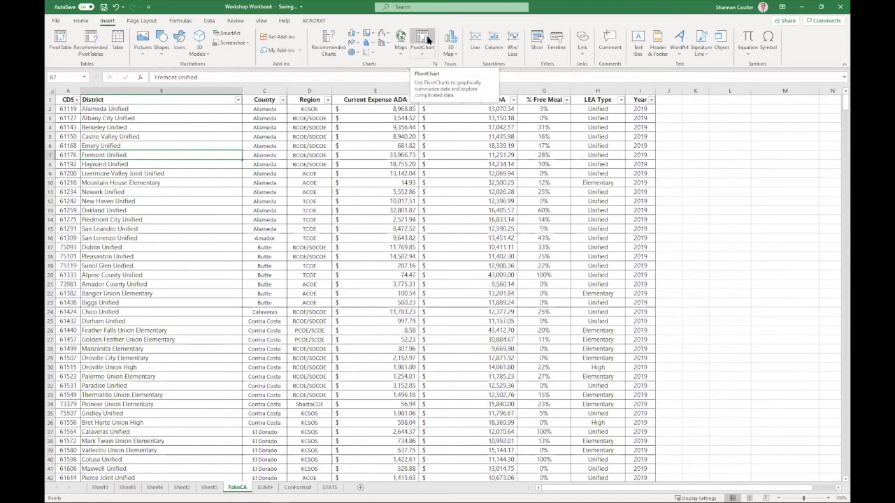
{"action": "left_click", "coordinate": [425, 53]}
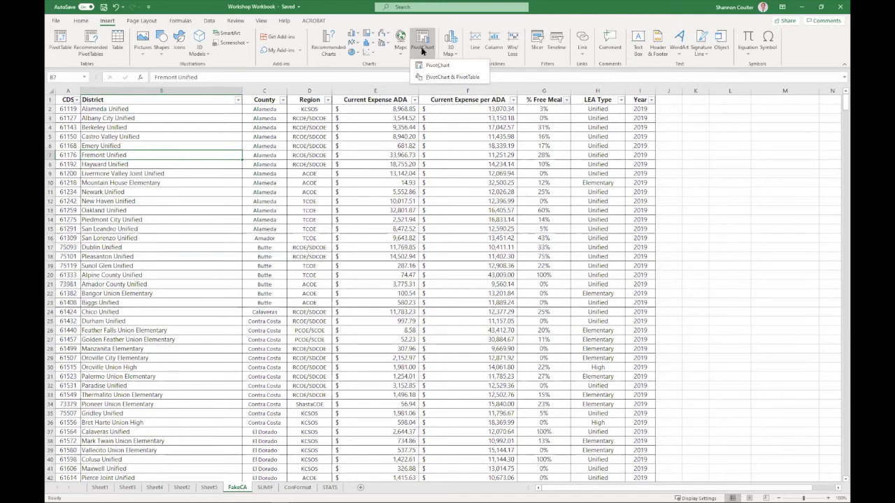
{"action": "left_click", "coordinate": [435, 65]}
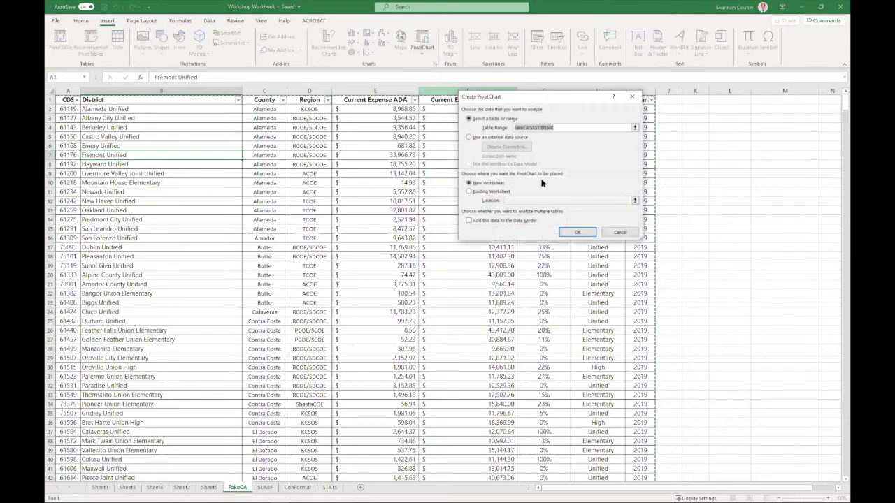
{"action": "left_click", "coordinate": [577, 232]}
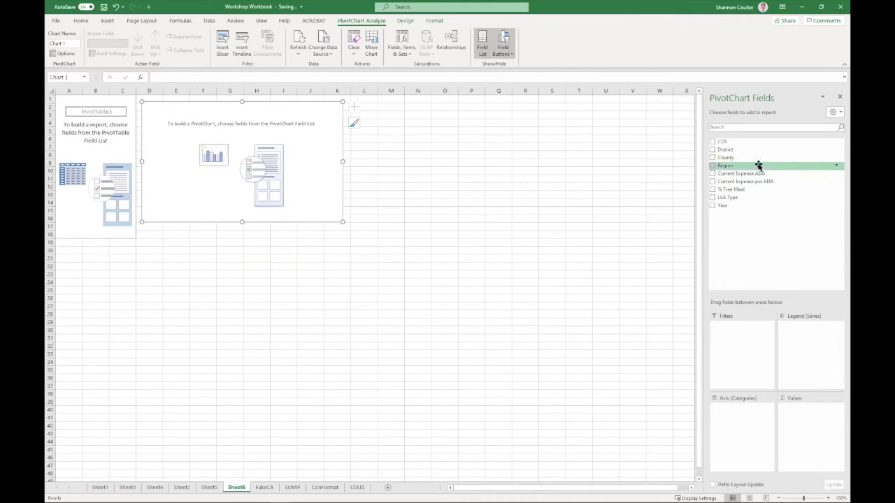
Step: Chart the Current Expense per ADA values with Region as the axis category, and check the Region filter options
{"action": "left_click_drag", "start_coordinate": [759, 165], "coordinate": [758, 427]}
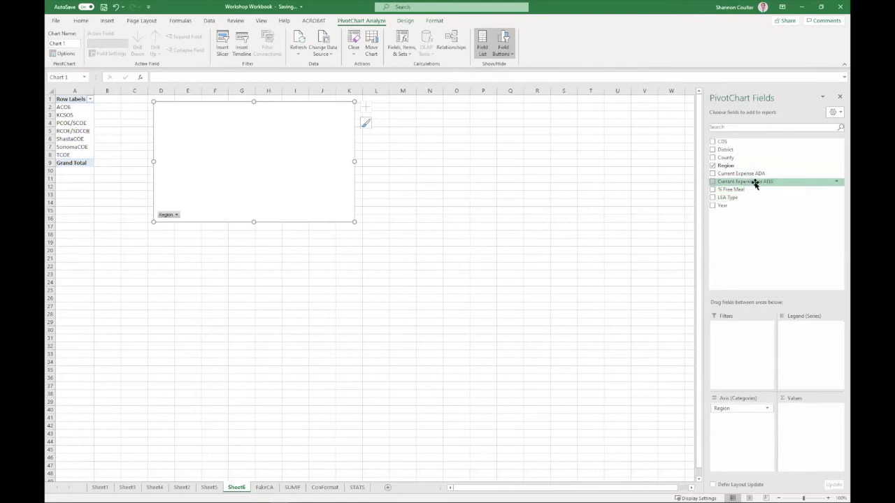
{"action": "left_click_drag", "start_coordinate": [755, 183], "coordinate": [807, 440]}
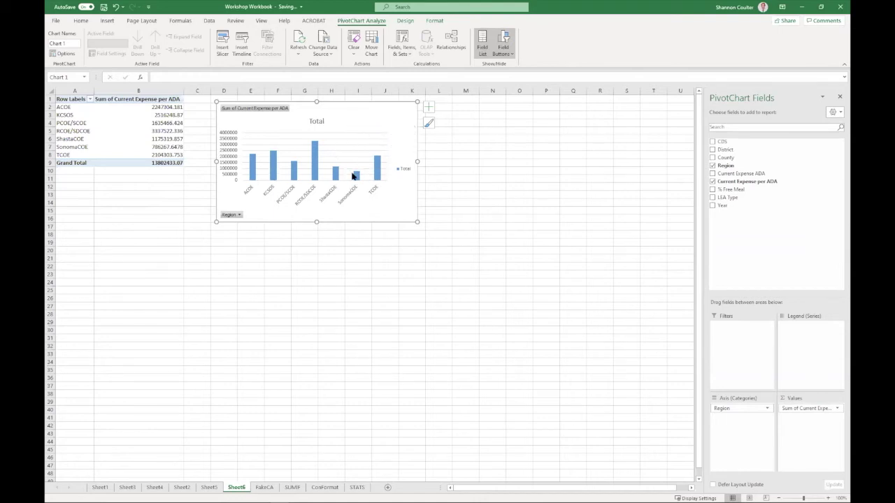
{"action": "left_click", "coordinate": [239, 215]}
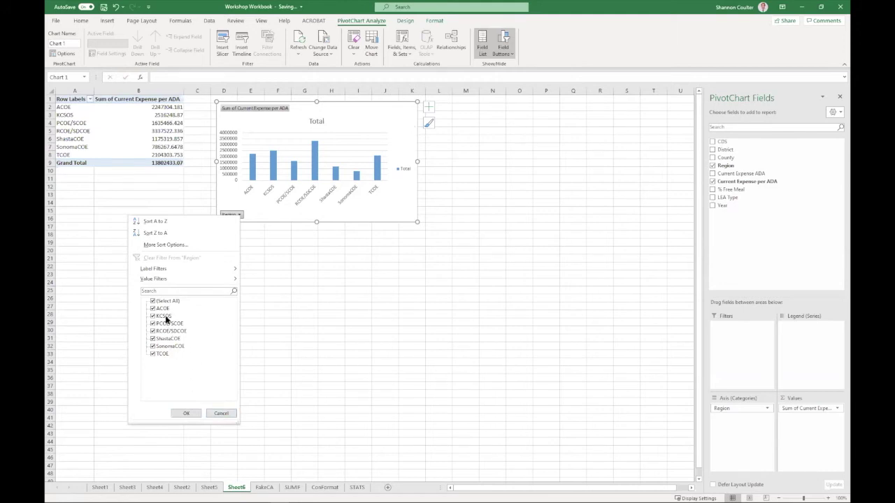
{"action": "left_click", "coordinate": [199, 416]}
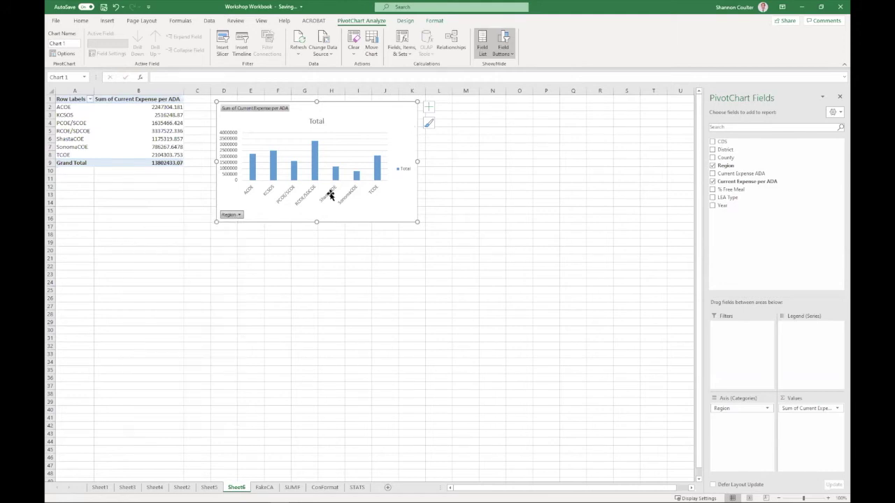
Step: Summarize the charted Current Expense per ADA values by Average and enlarge the PivotChart
{"action": "left_click", "coordinate": [811, 408]}
{"action": "left_click", "coordinate": [786, 398]}
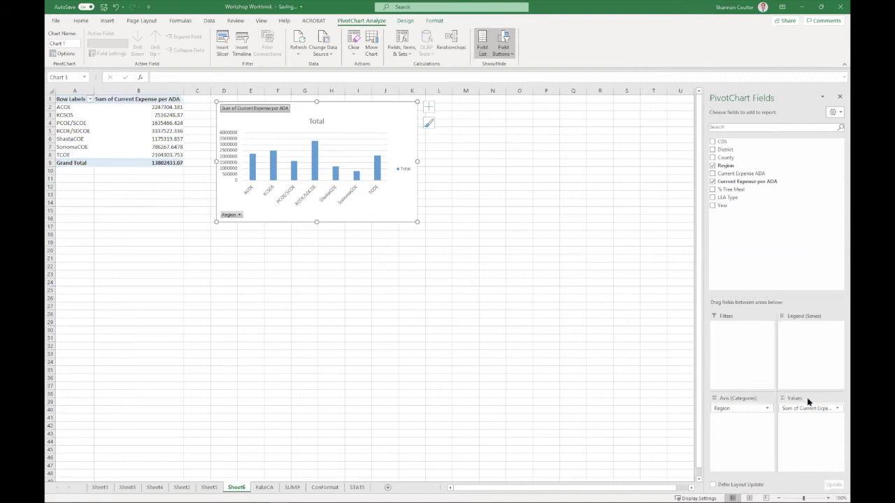
{"action": "left_click", "coordinate": [513, 186]}
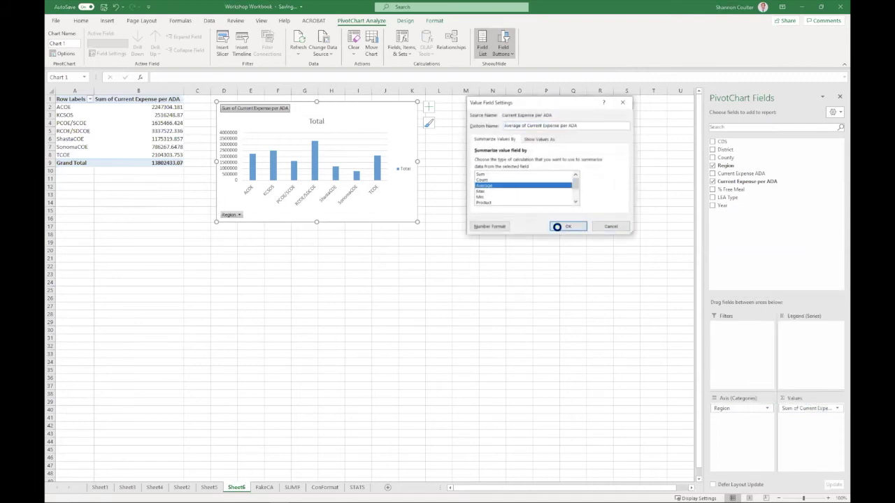
{"action": "left_click", "coordinate": [557, 226]}
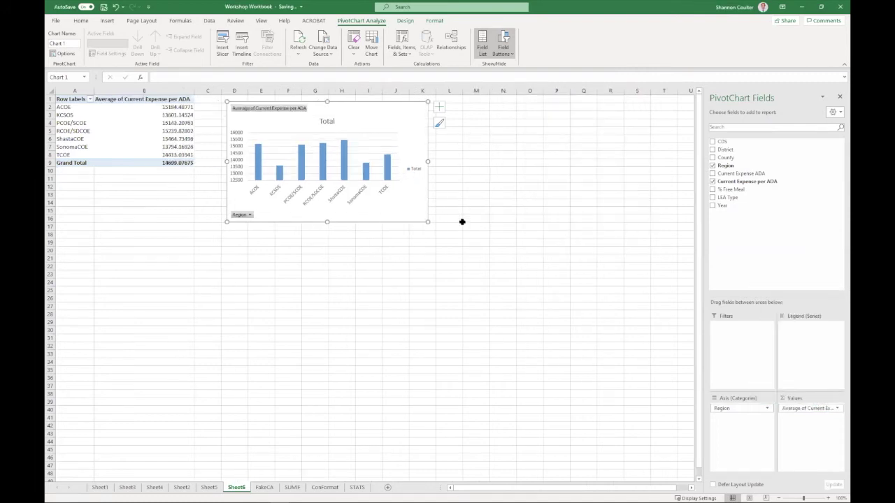
{"action": "left_click_drag", "start_coordinate": [427, 222], "coordinate": [519, 275]}
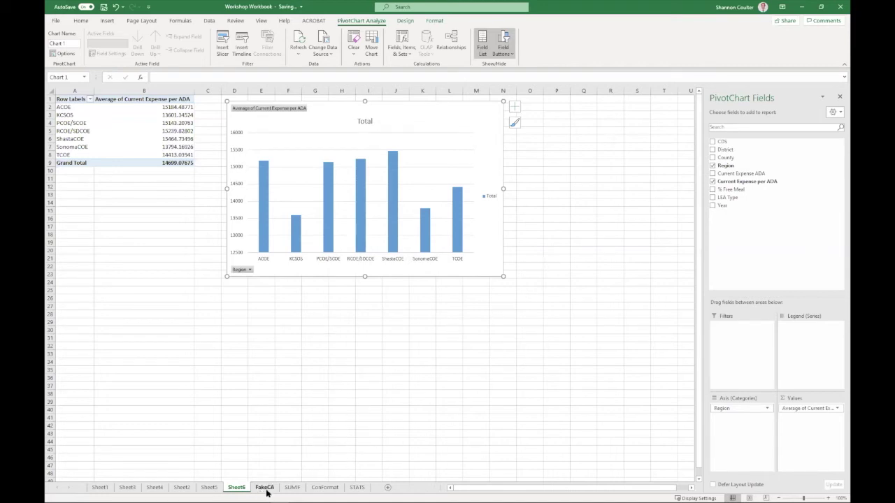
Step: On the STATS sheet, review the Analysis ToolPak and Analysis ToolPak - VBA add-ins in the Excel options
{"action": "left_click", "coordinate": [356, 487]}
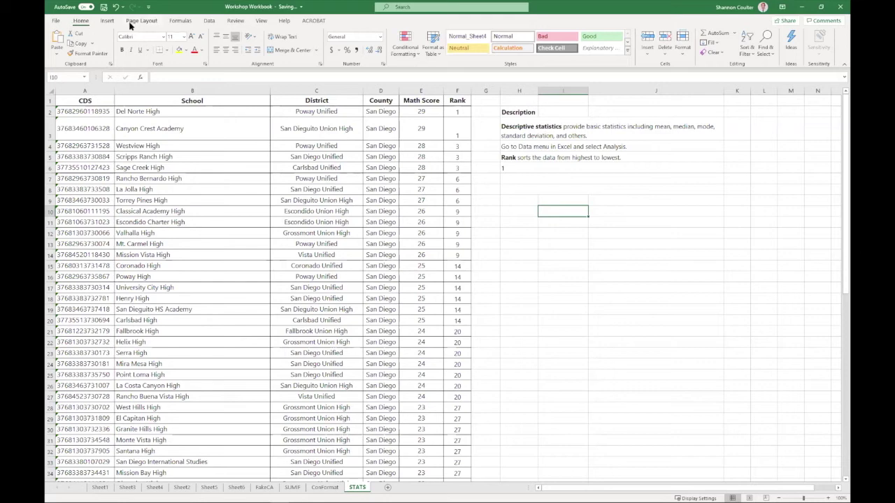
{"action": "left_click", "coordinate": [56, 21]}
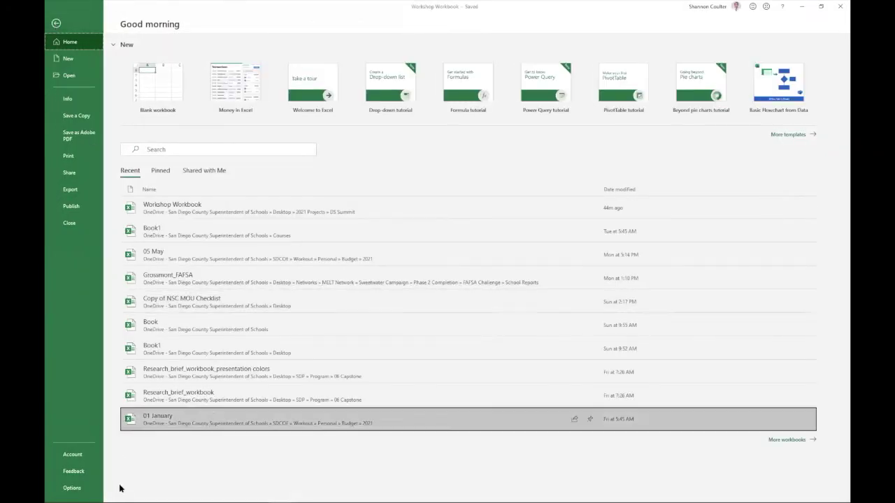
{"action": "left_click", "coordinate": [76, 490]}
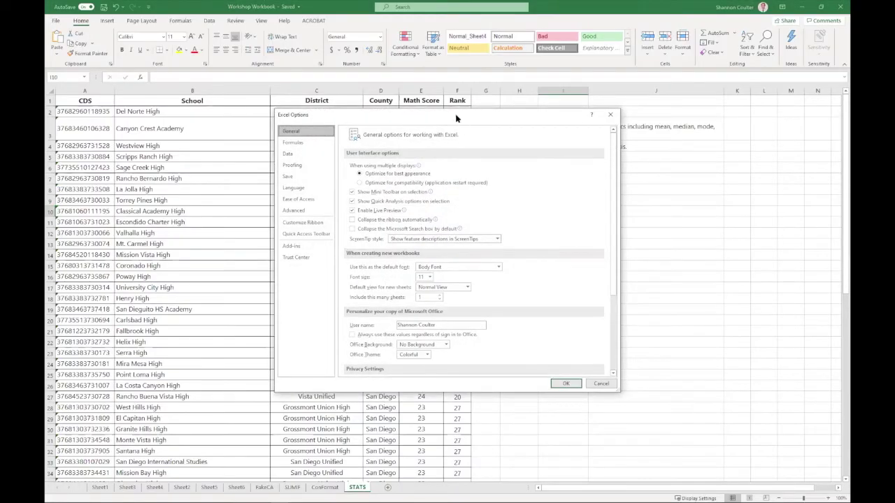
{"action": "left_click_drag", "start_coordinate": [460, 116], "coordinate": [375, 67]}
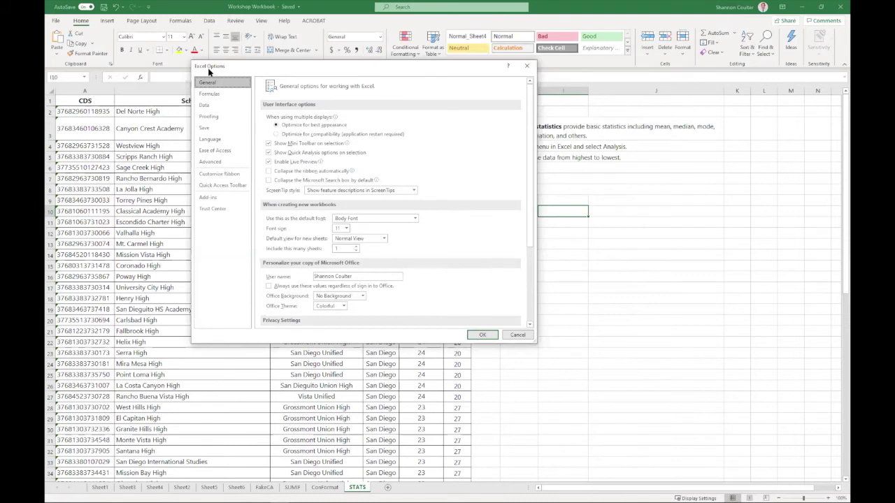
{"action": "left_click", "coordinate": [215, 200]}
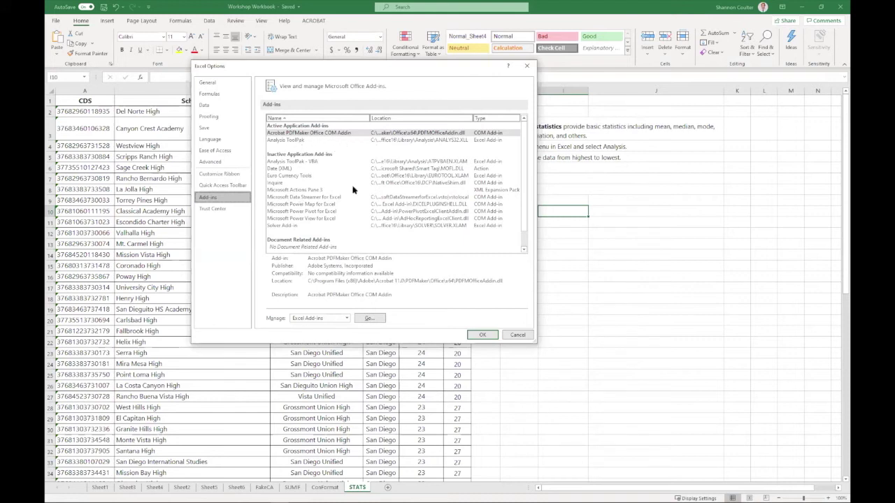
{"action": "left_click", "coordinate": [316, 163]}
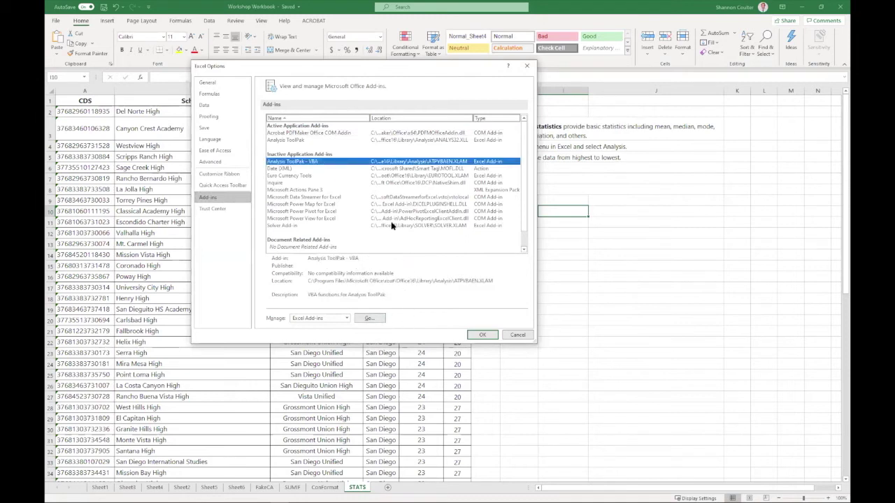
{"action": "left_click", "coordinate": [388, 140]}
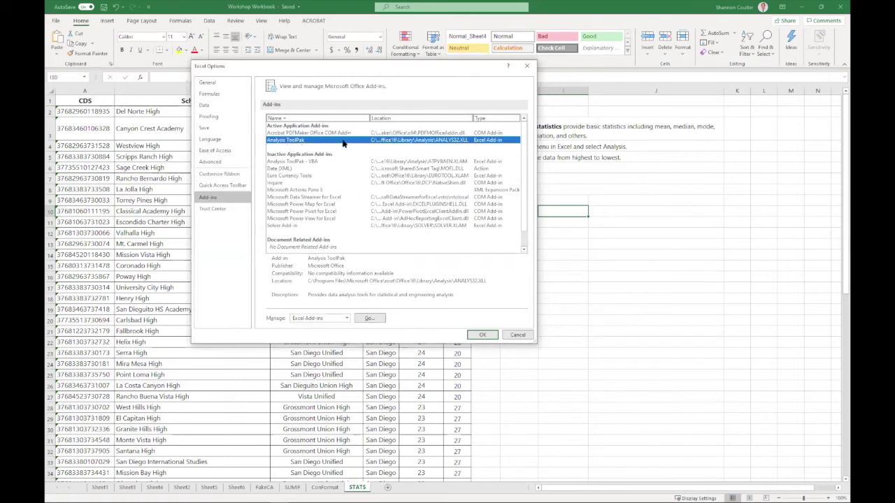
{"action": "left_click", "coordinate": [481, 334]}
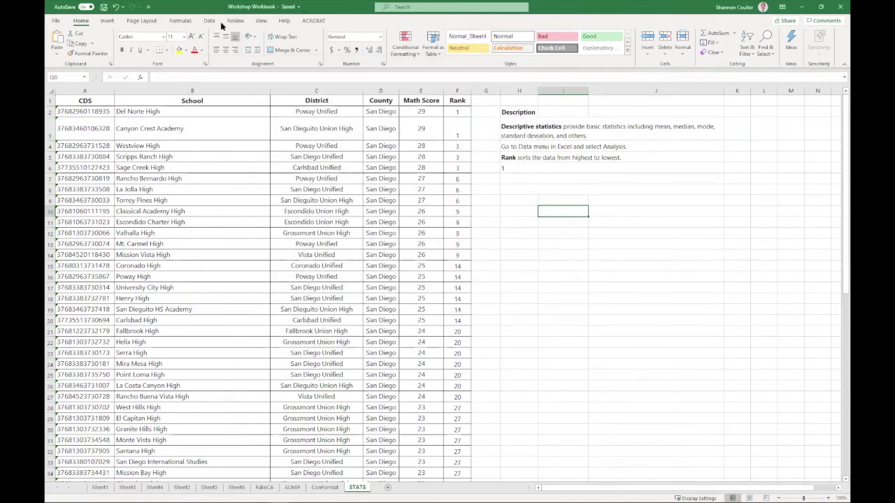
Step: Select the Math Score values in column E and start the Descriptive Statistics analysis tool
{"action": "left_click", "coordinate": [210, 20]}
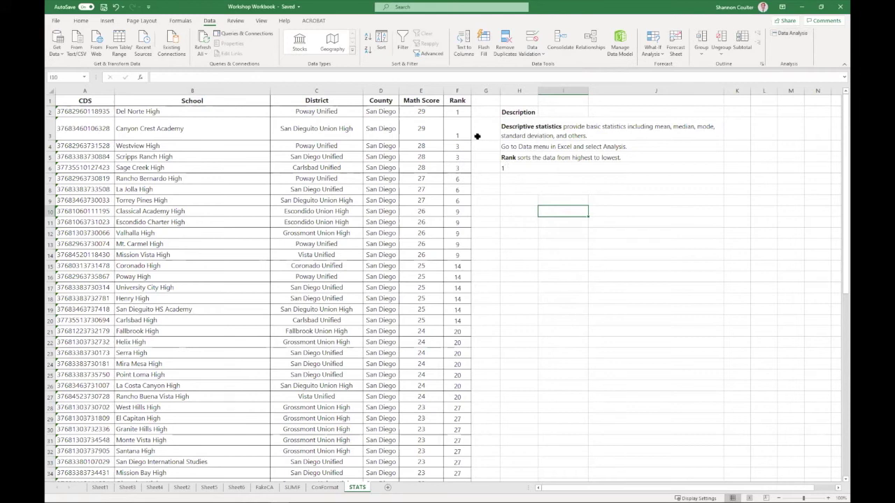
{"action": "left_click", "coordinate": [434, 120]}
{"action": "left_click", "coordinate": [429, 111]}
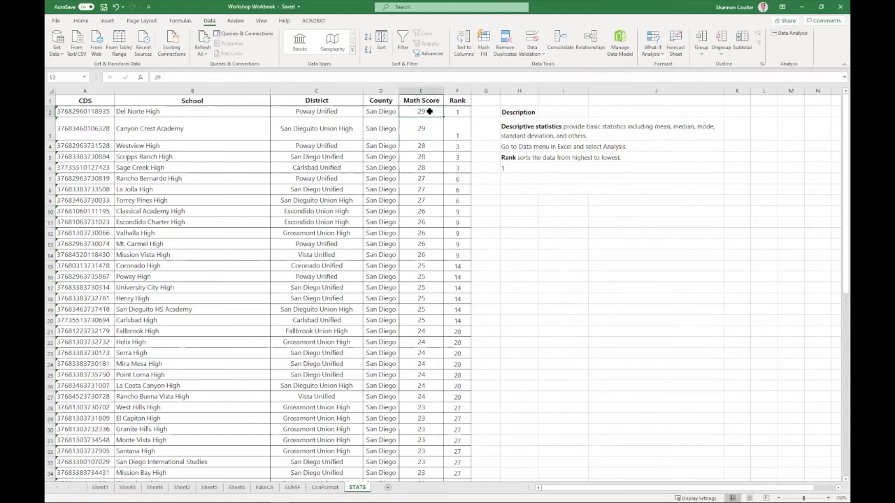
{"action": "key", "text": "ctrl+shift+Down"}
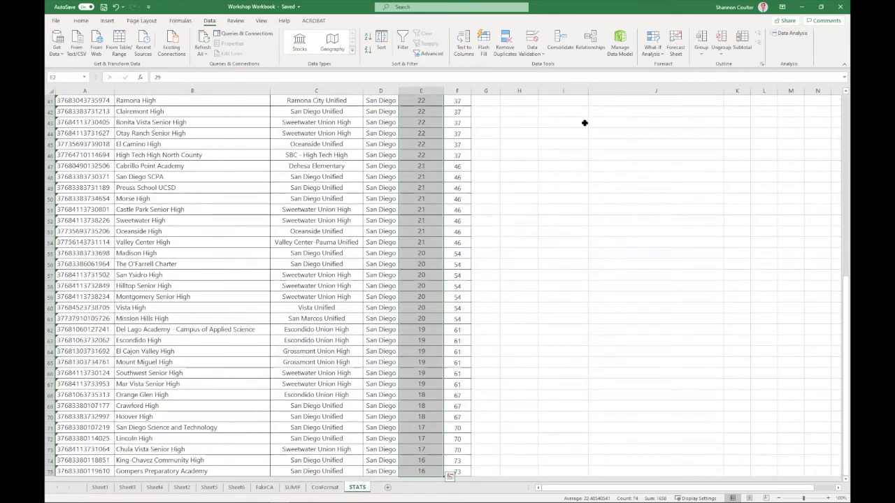
{"action": "left_click", "coordinate": [789, 34]}
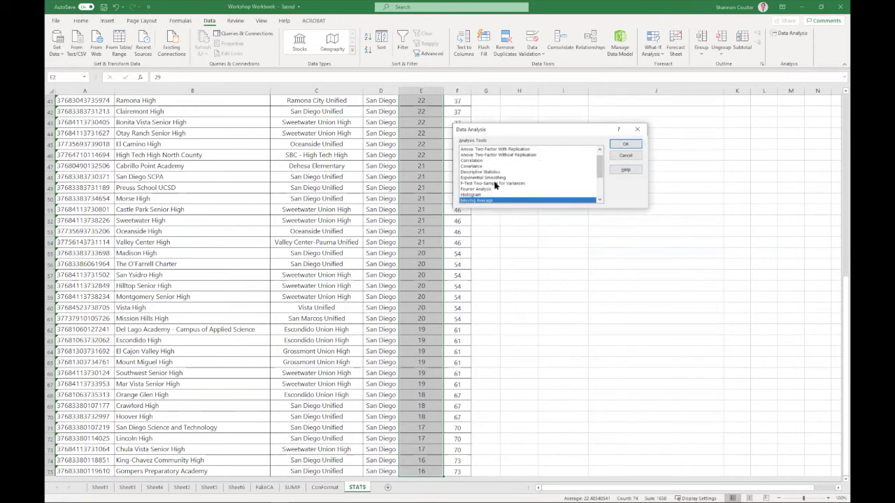
{"action": "left_click", "coordinate": [493, 172]}
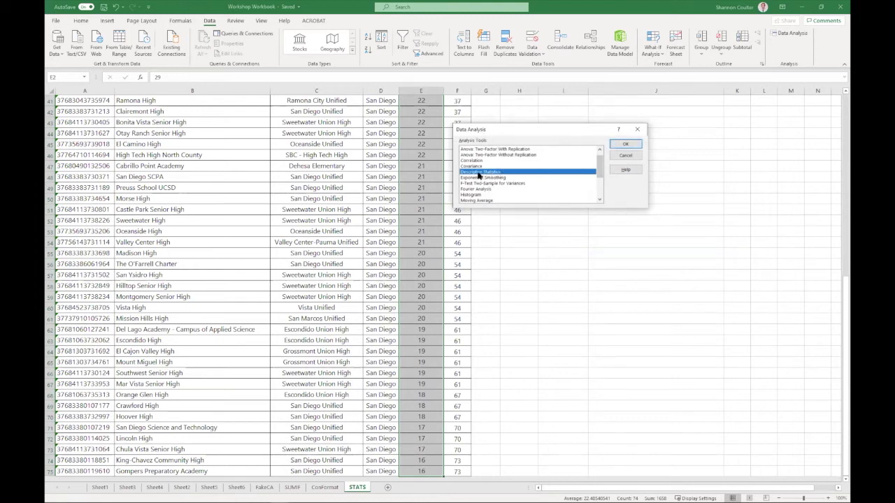
{"action": "left_click", "coordinate": [626, 144]}
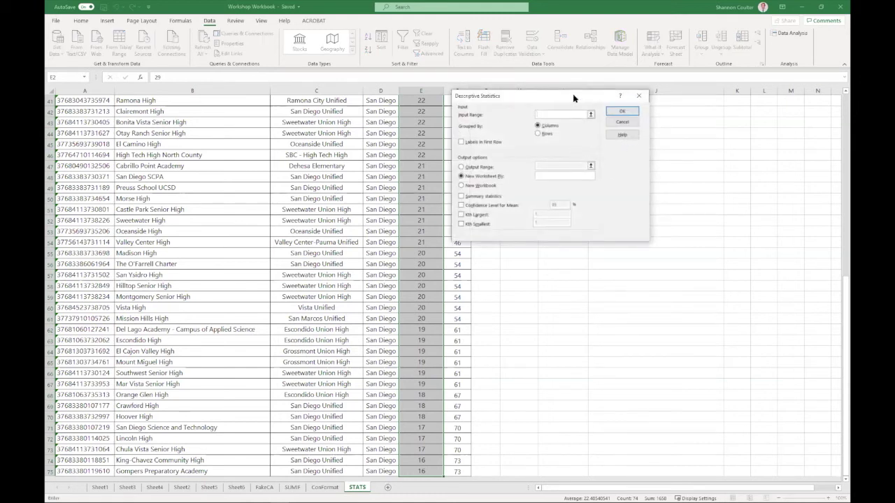
Step: Generate summary statistics for the Math Score range E2:E75 on a new worksheet
{"action": "left_click_drag", "start_coordinate": [573, 98], "coordinate": [581, 98]}
{"action": "left_click", "coordinate": [425, 144]}
{"action": "scroll", "coordinate": [425, 143], "scroll_direction": "up", "scroll_amount": 13}
{"action": "left_click", "coordinate": [424, 111]}
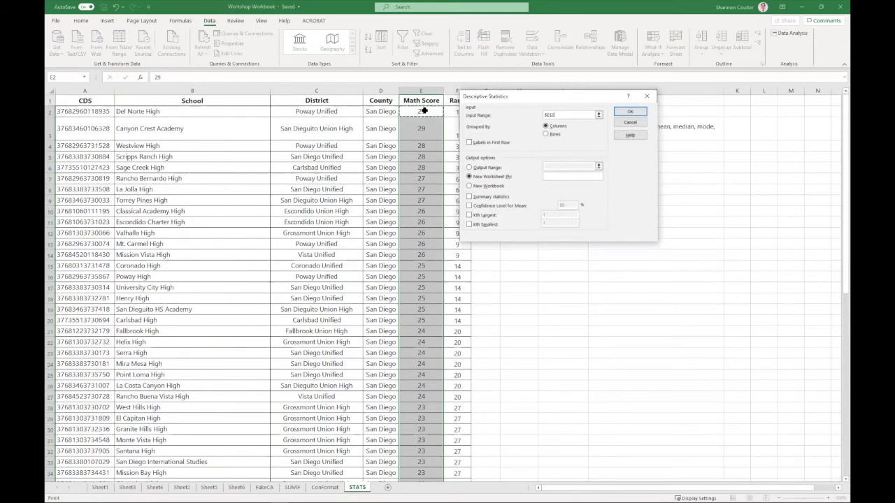
{"action": "key", "text": "ctrl+shift+Down"}
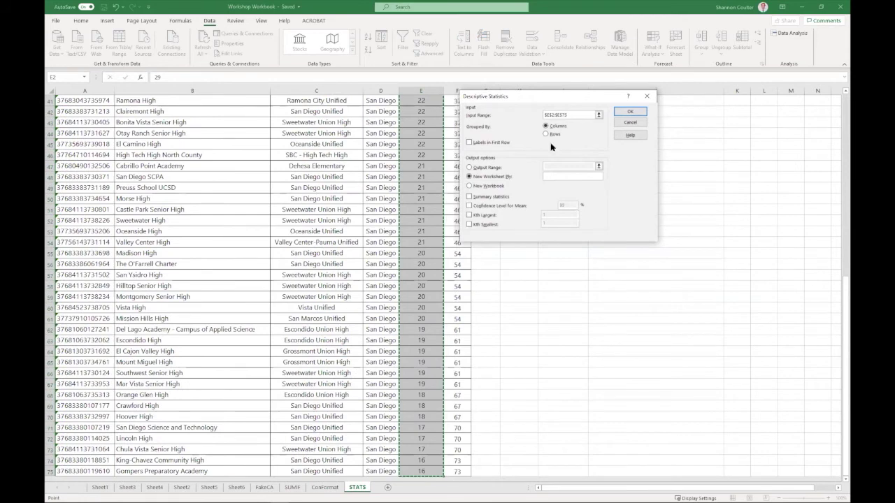
{"action": "left_click", "coordinate": [631, 113]}
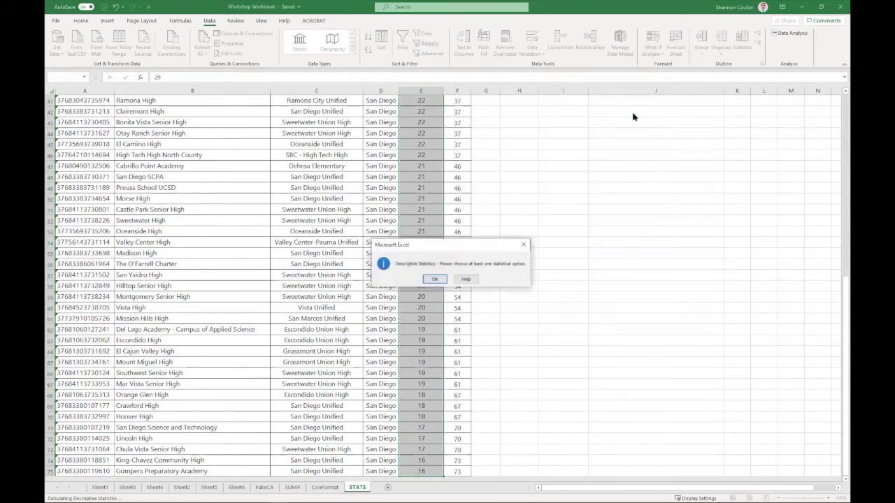
{"action": "left_click", "coordinate": [434, 279]}
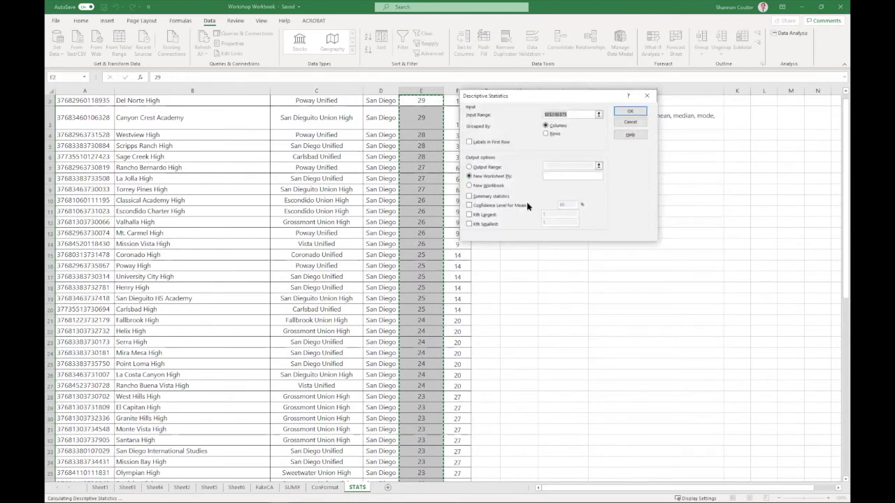
{"action": "left_click", "coordinate": [476, 198]}
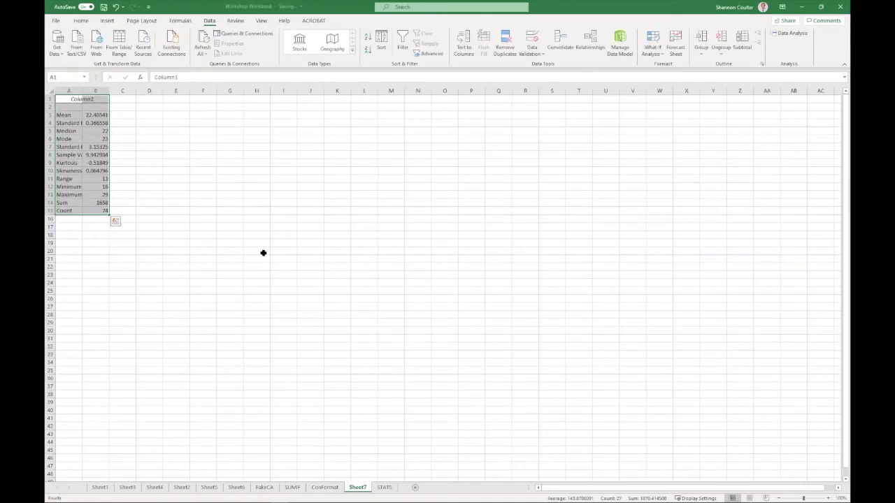
Step: Fit columns A and B of the statistics output to their contents and magnify the sheet to read the results
{"action": "double_click", "coordinate": [82, 91]}
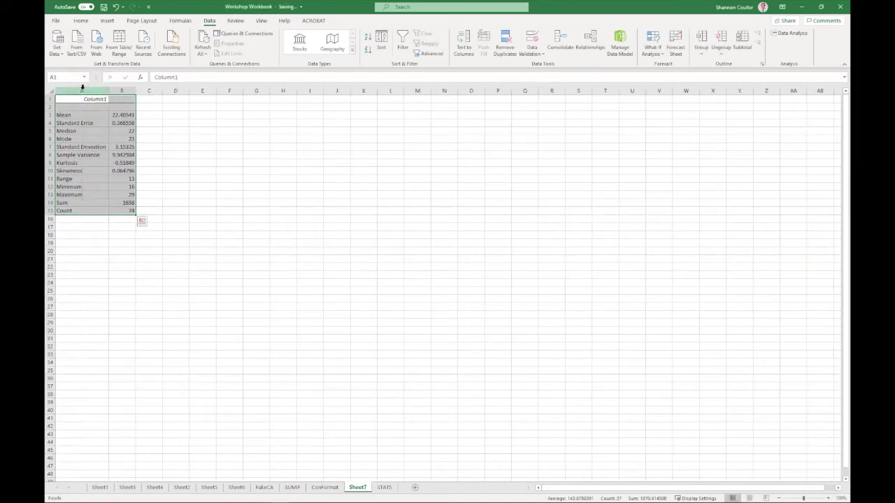
{"action": "double_click", "coordinate": [137, 91]}
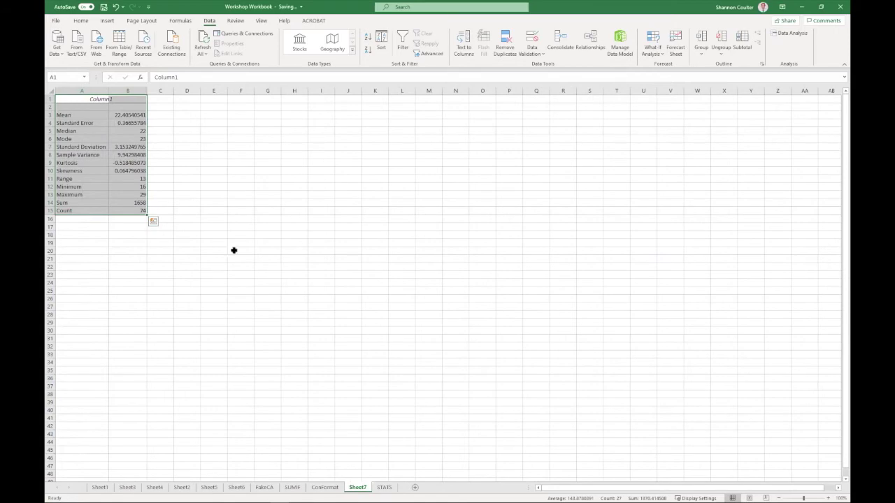
{"action": "left_click", "coordinate": [824, 499]}
{"action": "scroll", "coordinate": [556, 381], "scroll_direction": "down", "scroll_amount": 2}
{"action": "scroll", "coordinate": [556, 381], "scroll_direction": "up", "scroll_amount": 2}
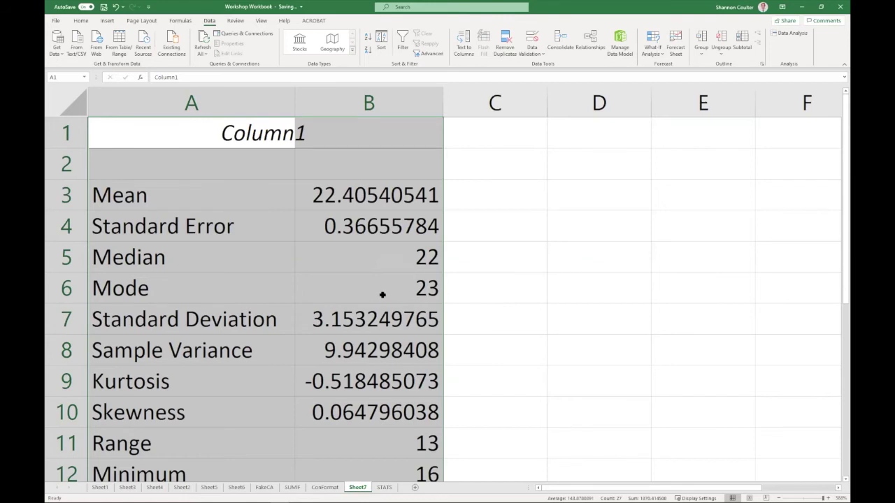
{"action": "scroll", "coordinate": [382, 294], "scroll_direction": "down", "scroll_amount": 1}
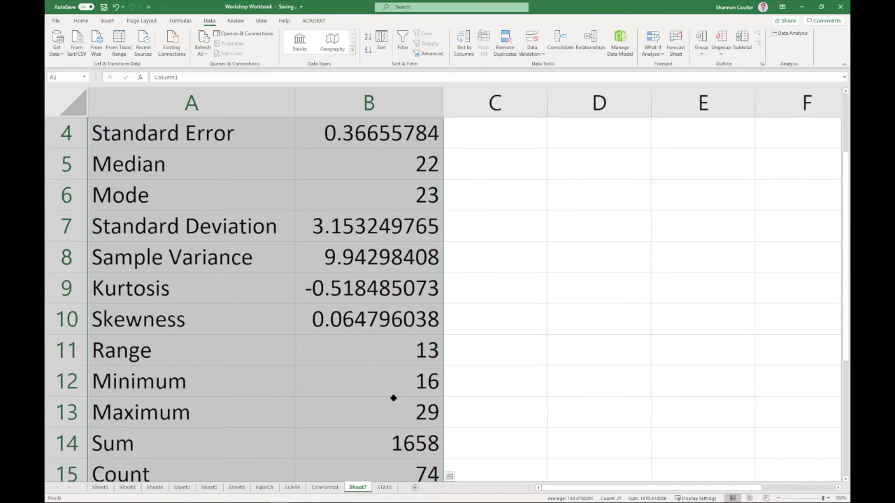
Step: Return to the STATS sheet and browse the full list of available Data Analysis tools
{"action": "left_click", "coordinate": [385, 488]}
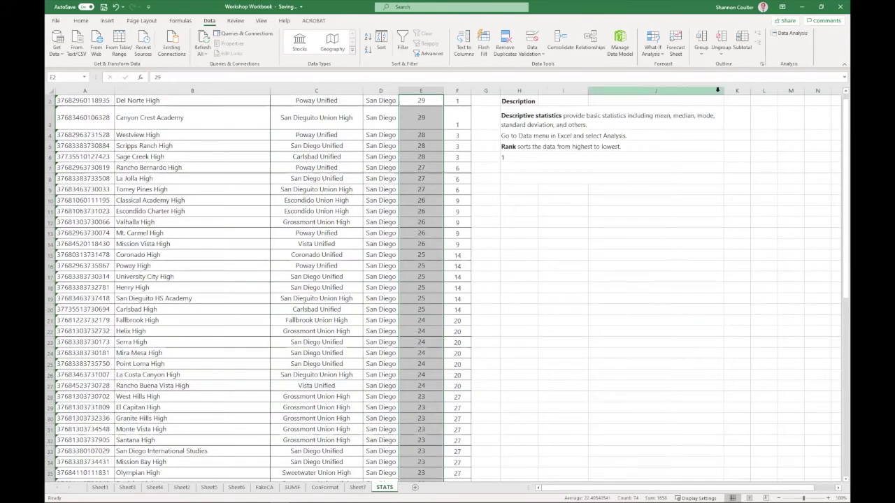
{"action": "left_click", "coordinate": [793, 33]}
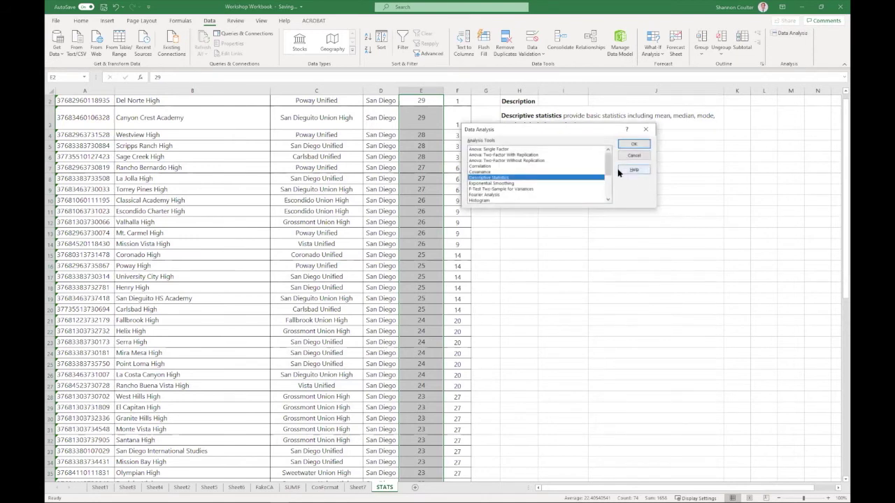
{"action": "left_click_drag", "start_coordinate": [609, 170], "coordinate": [609, 195]}
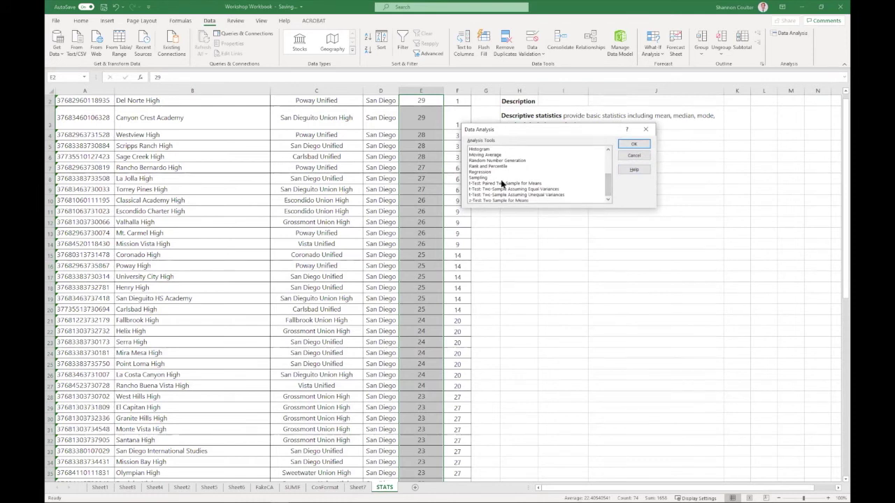
{"action": "left_click_drag", "start_coordinate": [609, 190], "coordinate": [609, 168]}
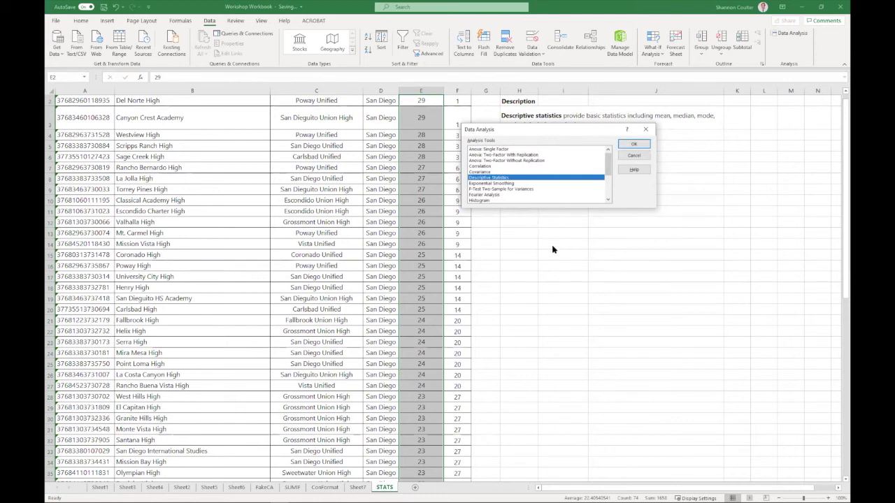
{"action": "left_click", "coordinate": [634, 155]}
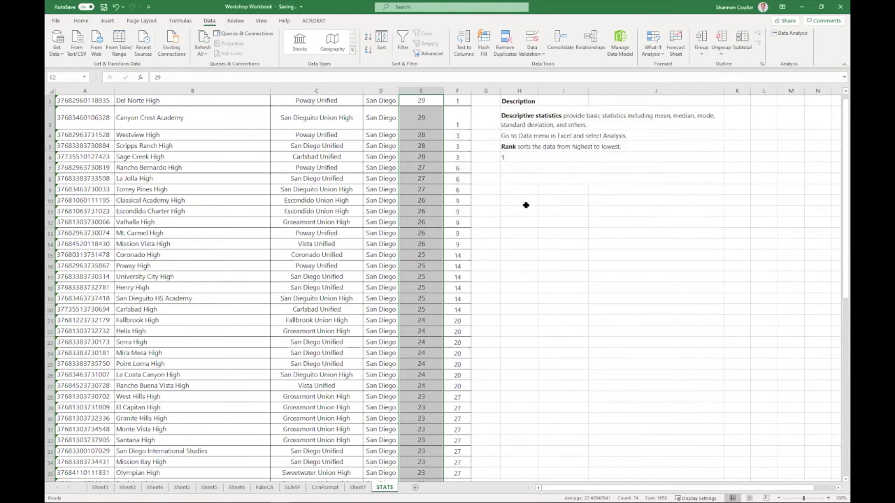
{"action": "left_click", "coordinate": [525, 208]}
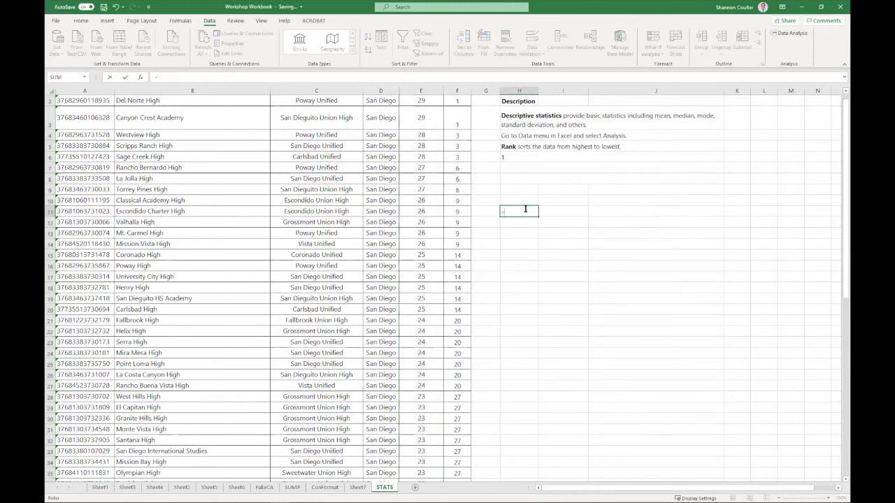
{"action": "type", "text": "=aver"}
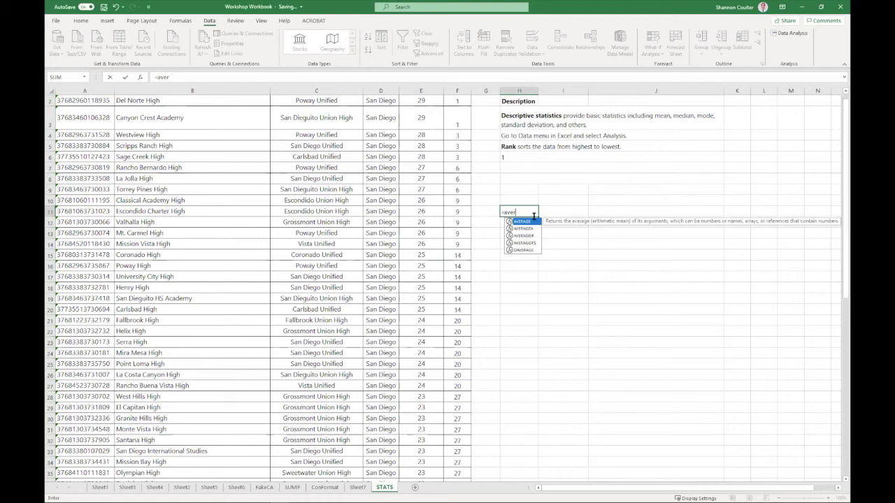
{"action": "left_click", "coordinate": [590, 283]}
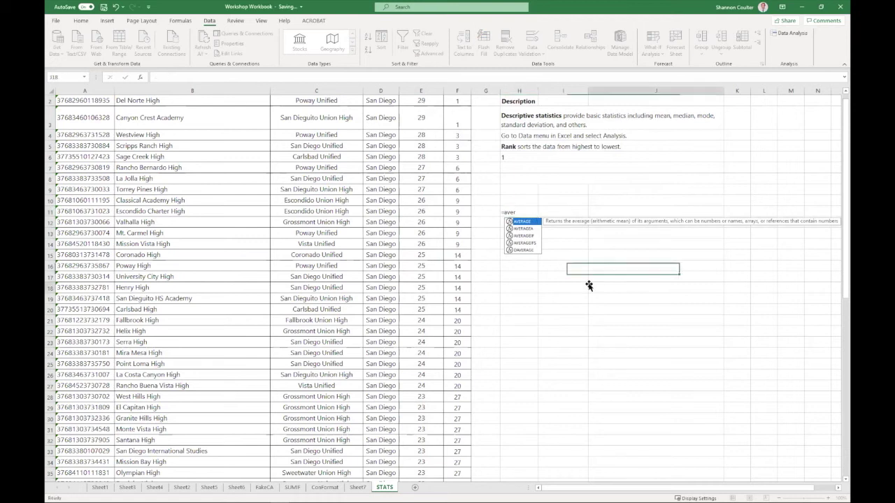
{"action": "left_click", "coordinate": [522, 211]}
{"action": "key", "text": "Delete"}
Step: Look for Rank and Percentile among the Data Analysis tools and return to the start of the STATS data
{"action": "left_click", "coordinate": [790, 33]}
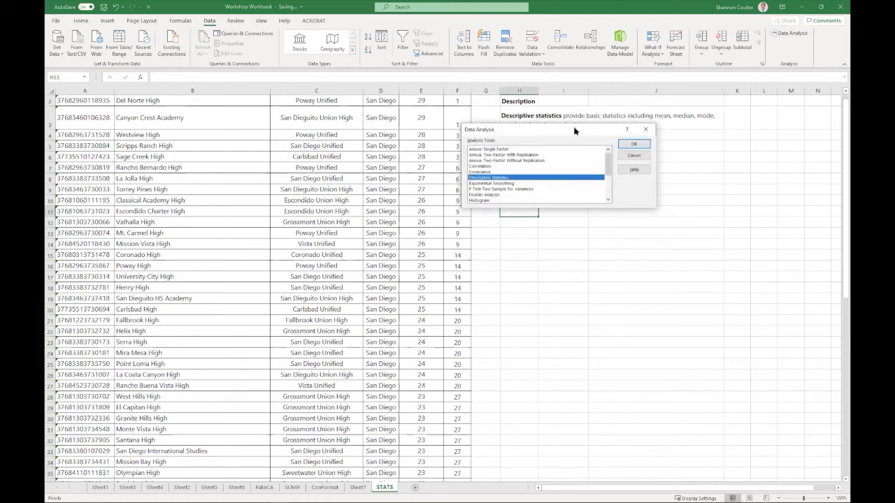
{"action": "left_click_drag", "start_coordinate": [574, 131], "coordinate": [499, 104]}
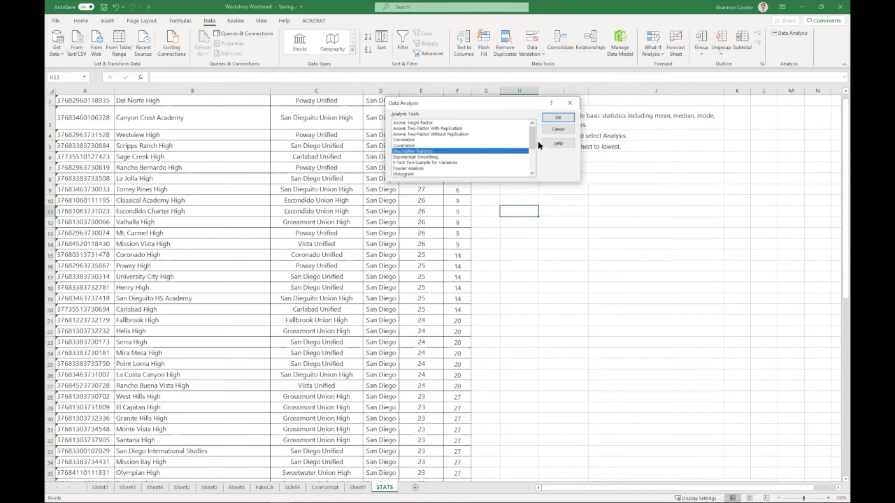
{"action": "left_click_drag", "start_coordinate": [532, 137], "coordinate": [532, 165]}
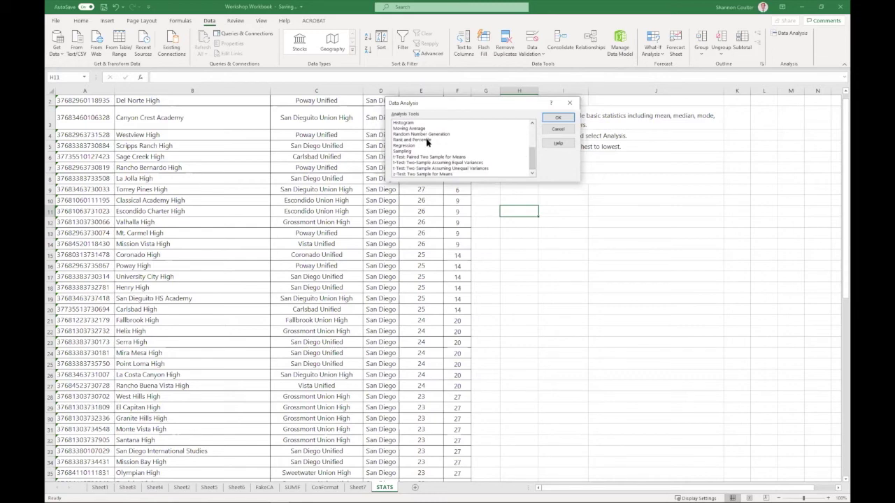
{"action": "left_click", "coordinate": [558, 130]}
{"action": "scroll", "coordinate": [467, 201], "scroll_direction": "up", "scroll_amount": 1}
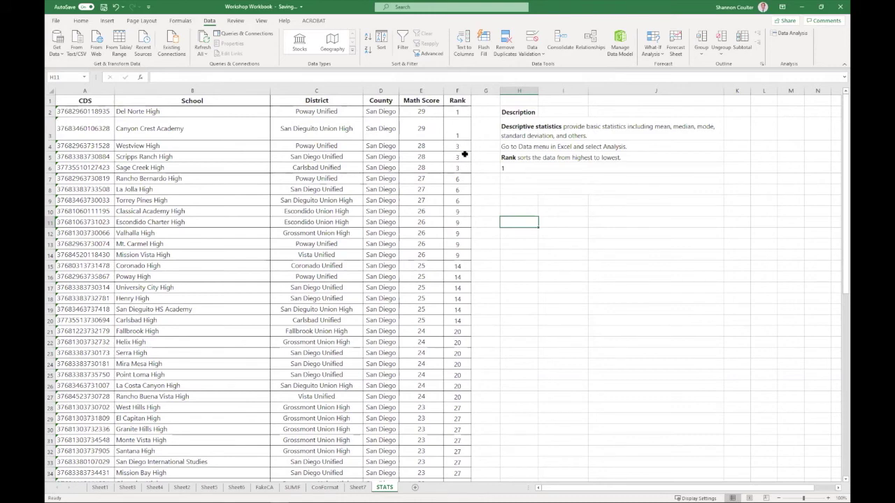
Step: Look through the Rank column down to row 75 on the STATS sheet and inspect the rank formula in cell H6
{"action": "scroll", "coordinate": [423, 255], "scroll_direction": "down", "scroll_amount": 17}
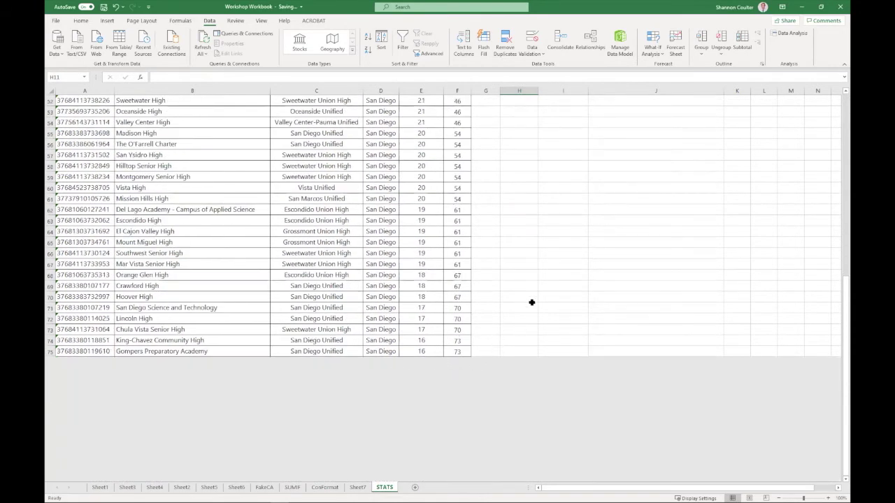
{"action": "scroll", "coordinate": [532, 302], "scroll_direction": "up", "scroll_amount": 3}
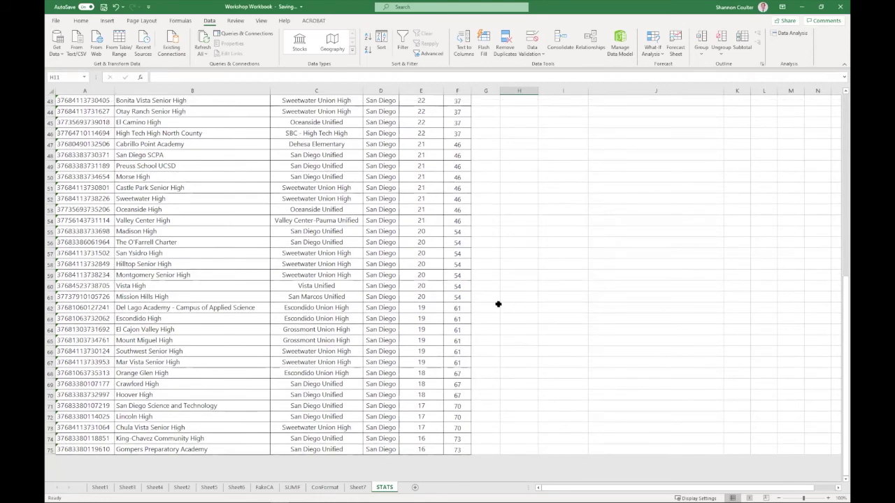
{"action": "scroll", "coordinate": [505, 304], "scroll_direction": "up", "scroll_amount": 10}
{"action": "scroll", "coordinate": [454, 305], "scroll_direction": "up", "scroll_amount": 4}
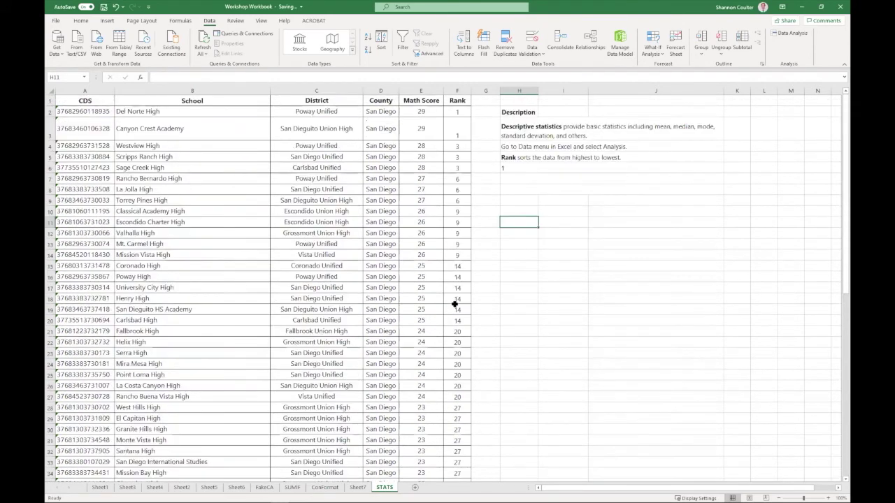
{"action": "left_click", "coordinate": [578, 158]}
{"action": "left_click", "coordinate": [521, 170]}
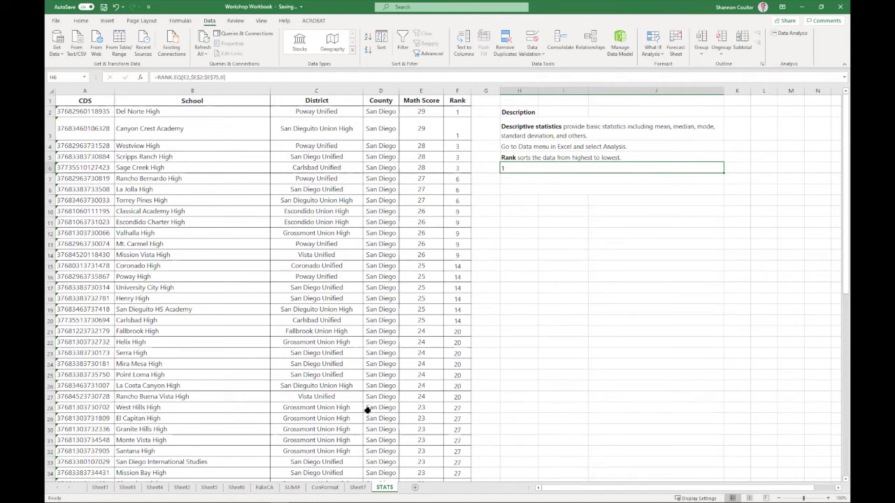
Step: From the SUMIF sheet, review the add-ins in the program options, inspect the Analysis ToolPak - VBA entry and close the options
{"action": "left_click", "coordinate": [292, 487]}
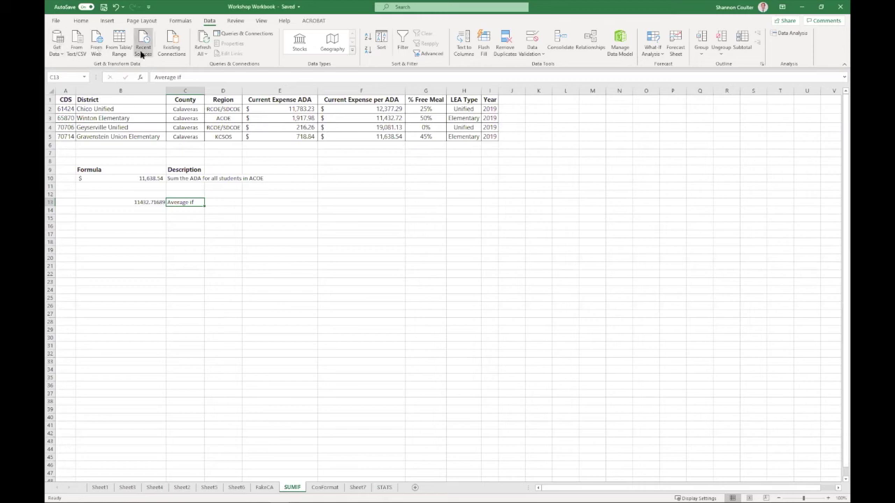
{"action": "left_click", "coordinate": [56, 22]}
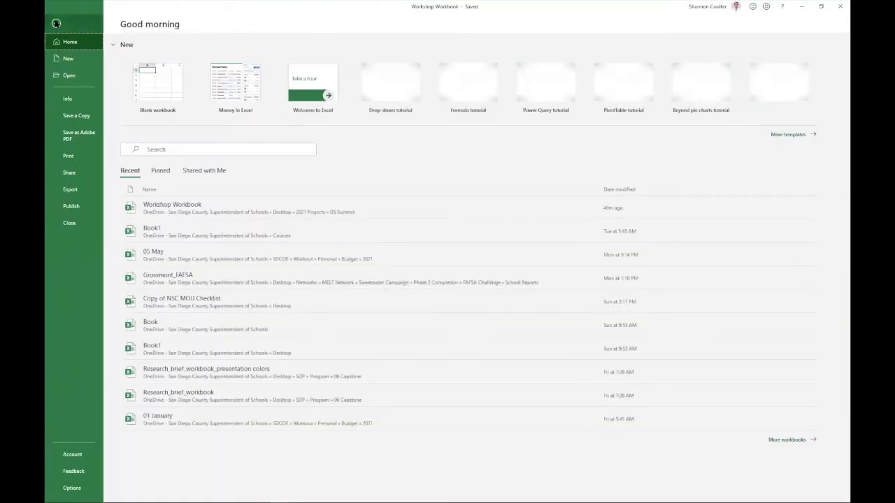
{"action": "left_click", "coordinate": [56, 23]}
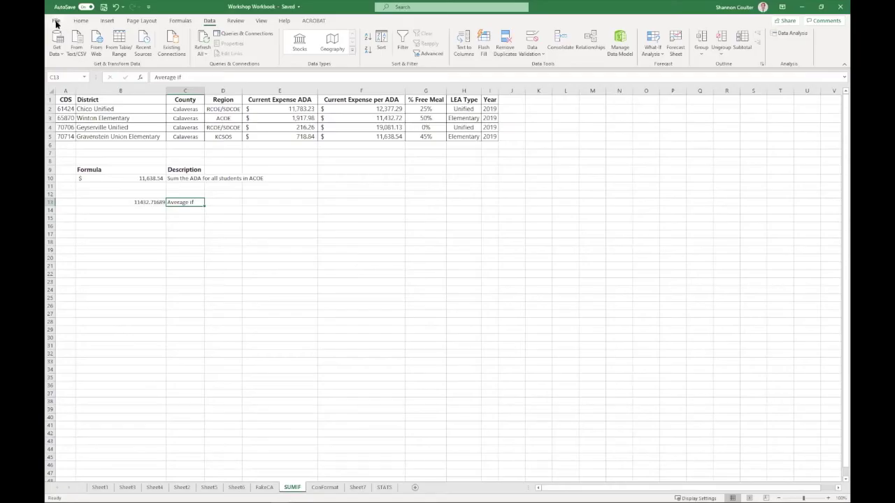
{"action": "left_click", "coordinate": [56, 23]}
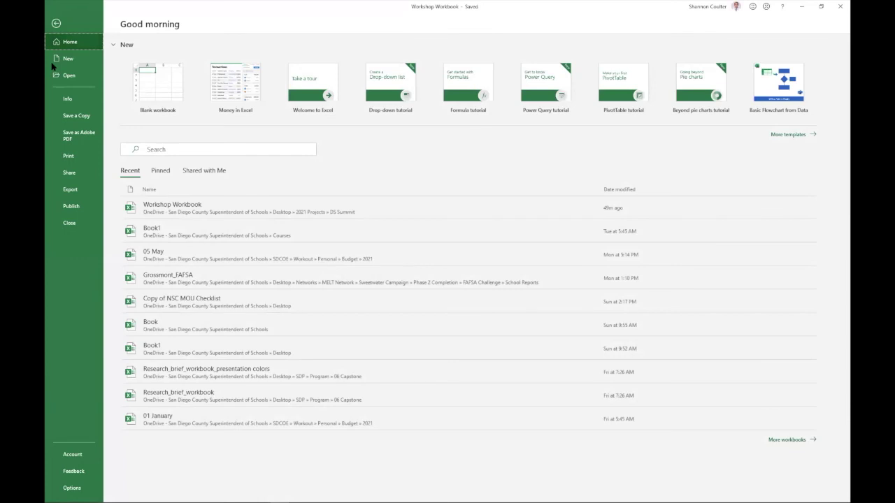
{"action": "left_click", "coordinate": [72, 489]}
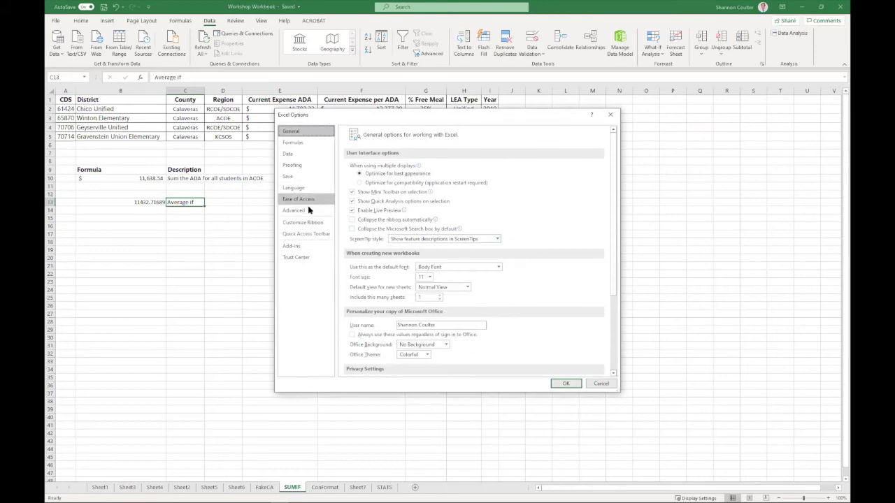
{"action": "left_click", "coordinate": [305, 247]}
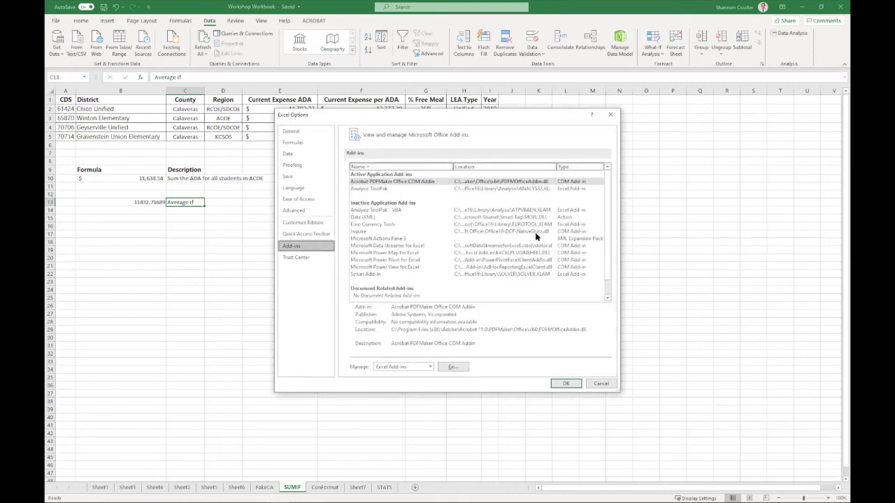
{"action": "left_click", "coordinate": [393, 211]}
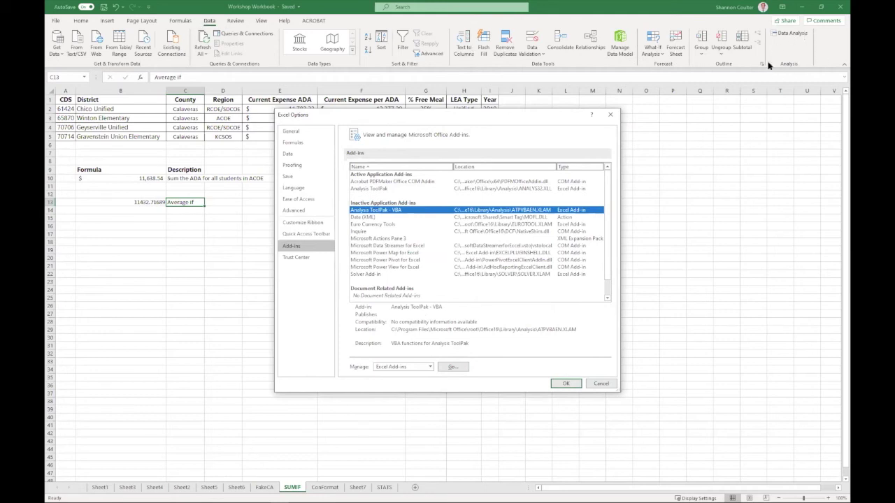
{"action": "left_click", "coordinate": [609, 119]}
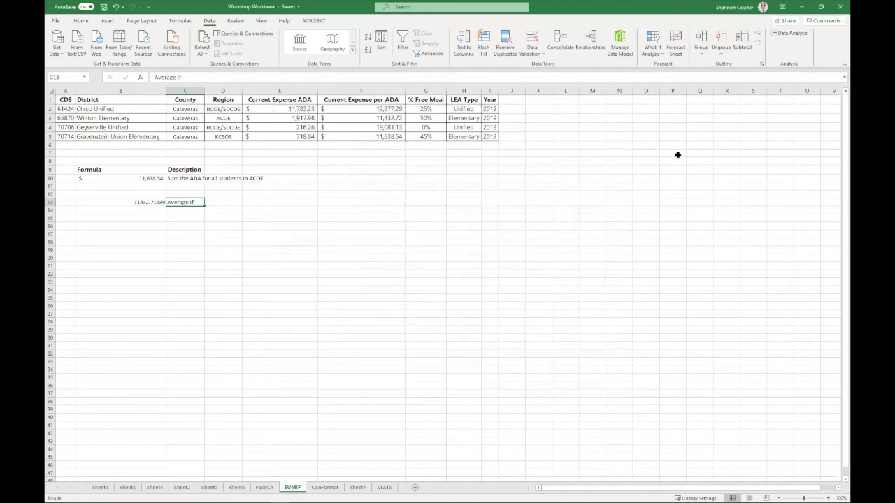
Step: Review the Descriptive Statistics settings among the Data Analysis tools and close them without running the analysis
{"action": "left_click", "coordinate": [793, 33]}
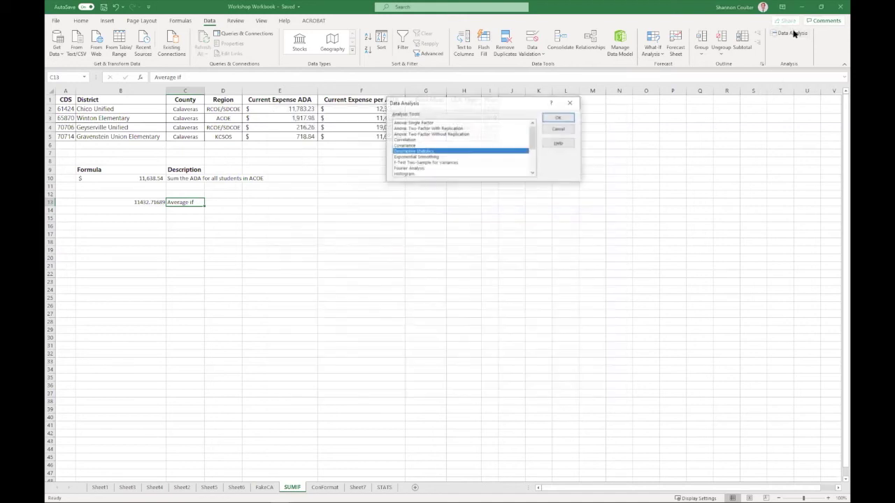
{"action": "left_click", "coordinate": [557, 118]}
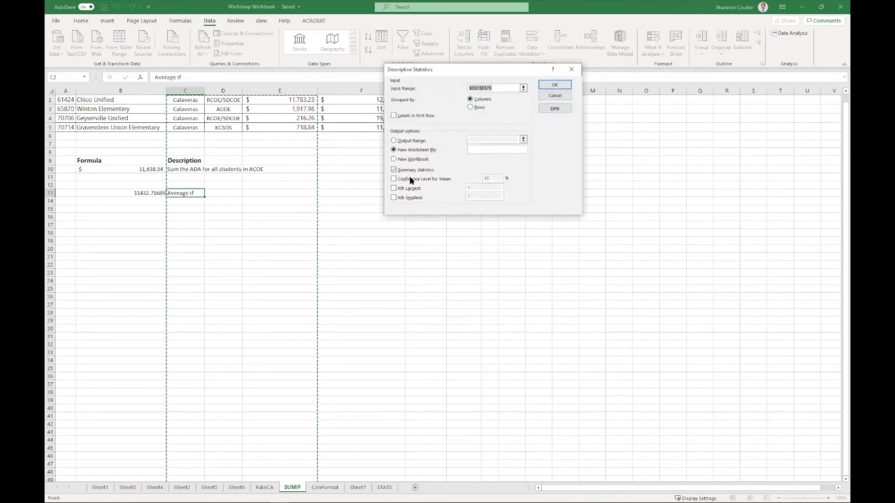
{"action": "left_click", "coordinate": [571, 70]}
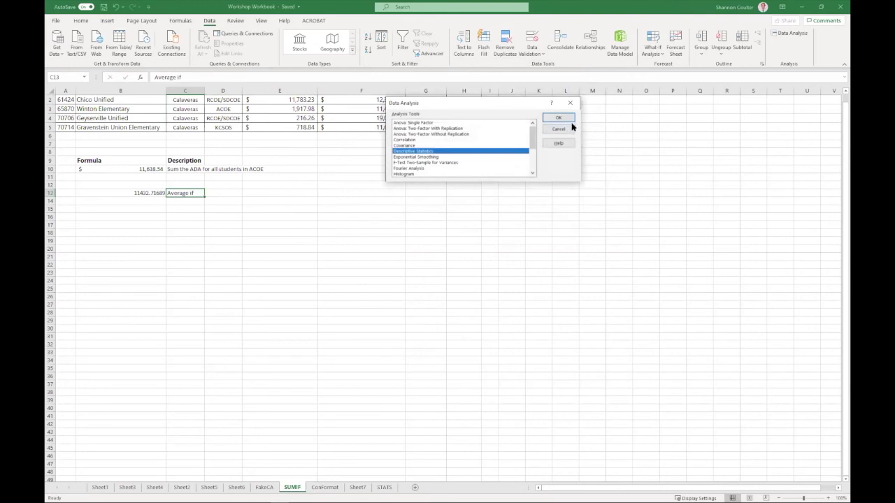
{"action": "left_click", "coordinate": [569, 103]}
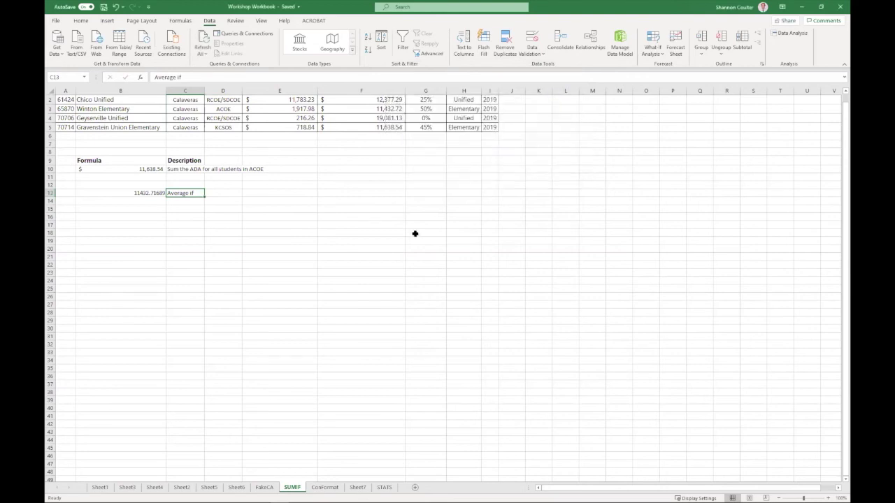
Step: Examine the SUMIF formula in cell B10 and compare its result with the KCSOS expense per ADA in F5
{"action": "scroll", "coordinate": [361, 278], "scroll_direction": "up", "scroll_amount": 1}
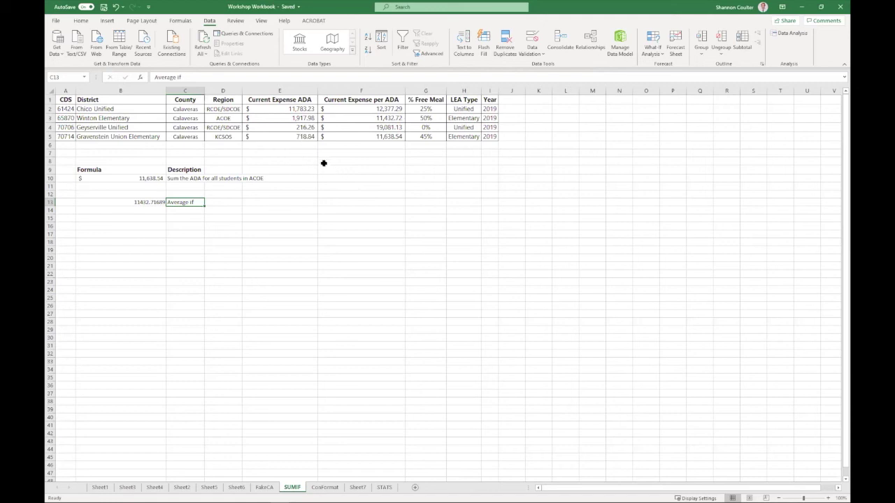
{"action": "left_click", "coordinate": [144, 179]}
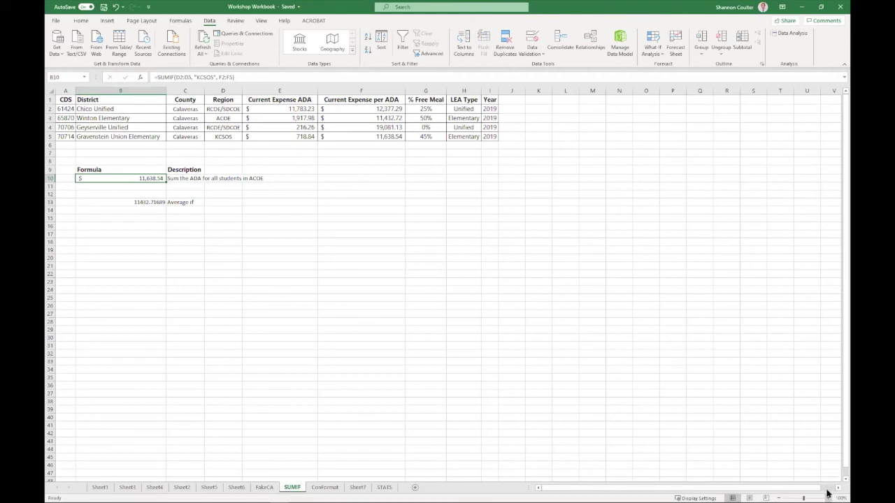
{"action": "left_click", "coordinate": [828, 498]}
{"action": "left_click", "coordinate": [828, 498]}
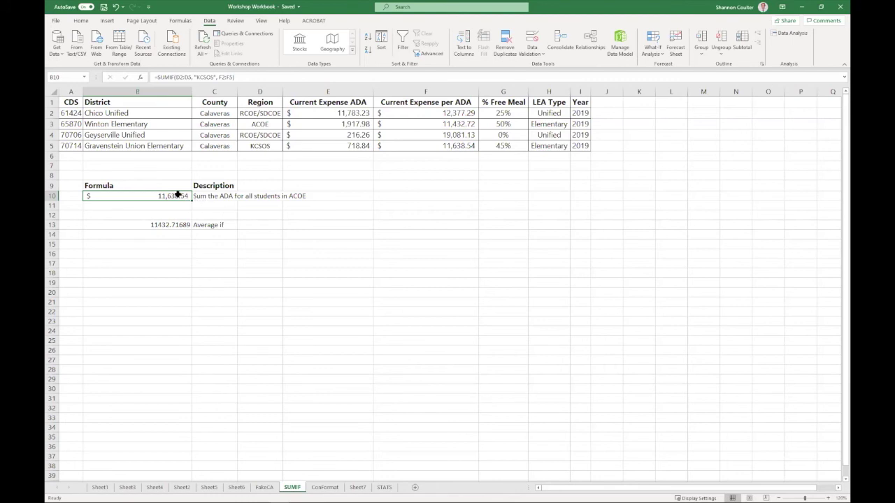
{"action": "key", "text": "Return"}
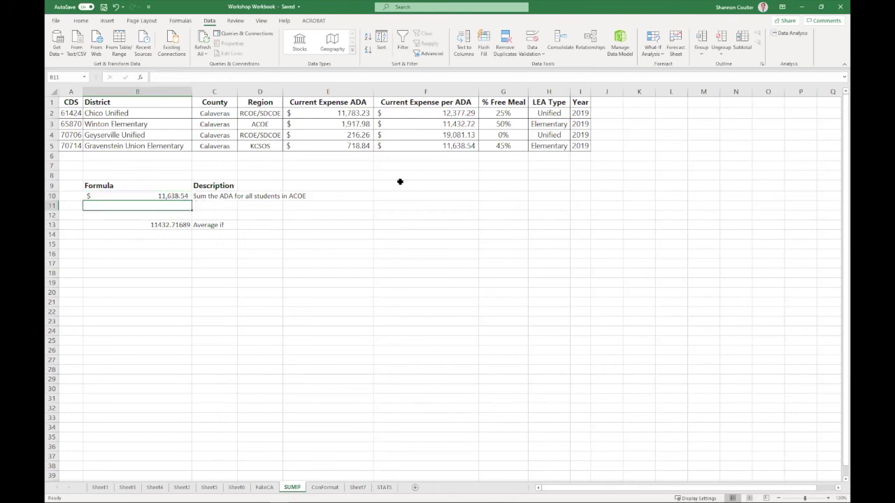
{"action": "left_click", "coordinate": [446, 147]}
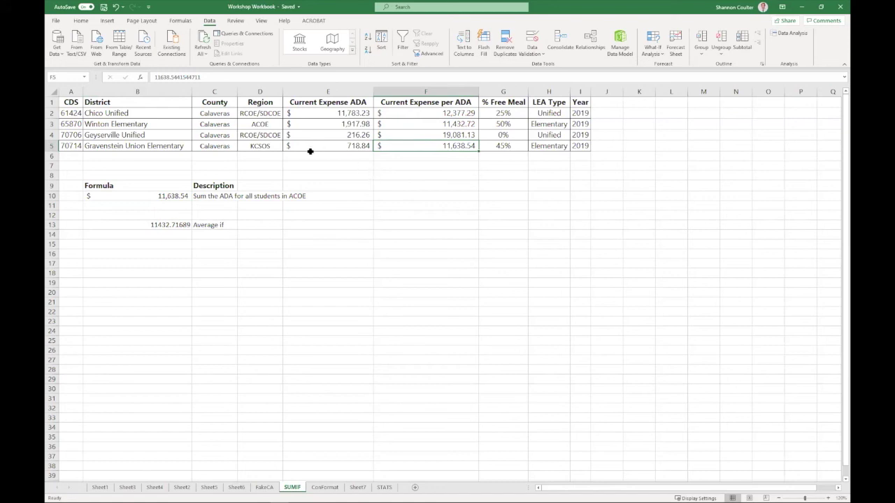
Step: On the FakeCA sheet, start a SUMIF formula in cell K4 with the Region cells D2:D883 as the criteria range
{"action": "left_click", "coordinate": [263, 487]}
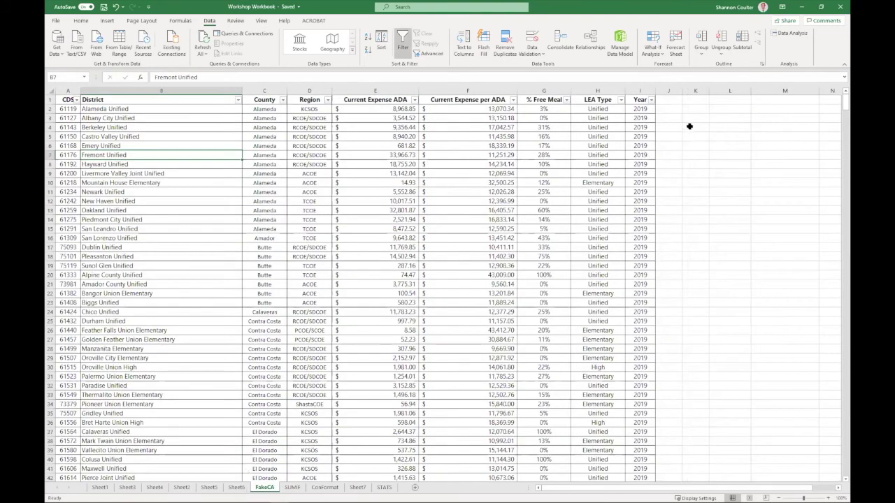
{"action": "left_click", "coordinate": [689, 126]}
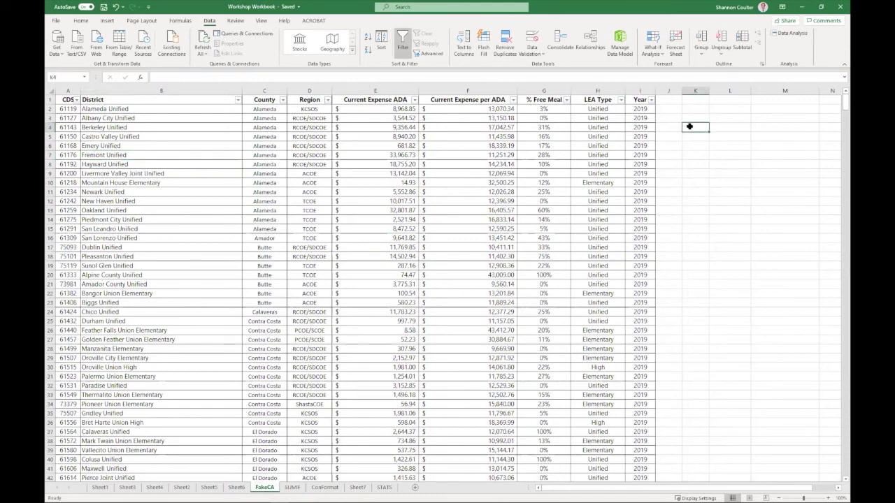
{"action": "type", "text": "=sumif"}
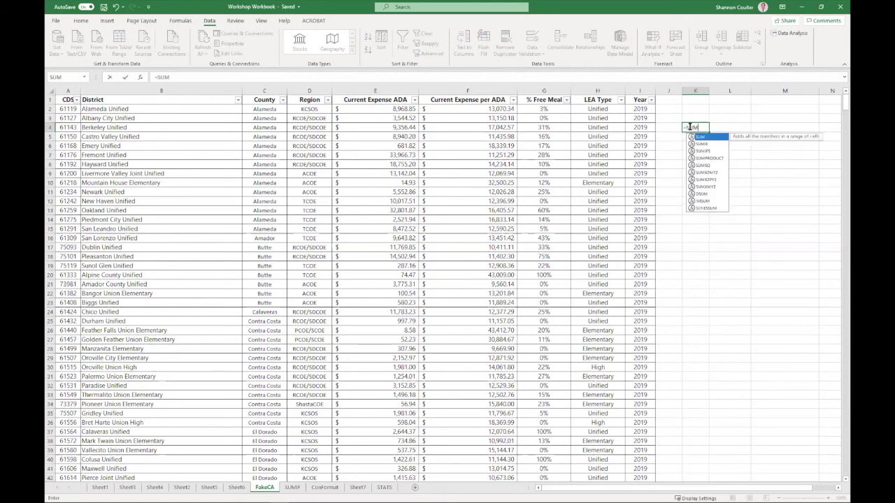
{"action": "key", "text": "Tab"}
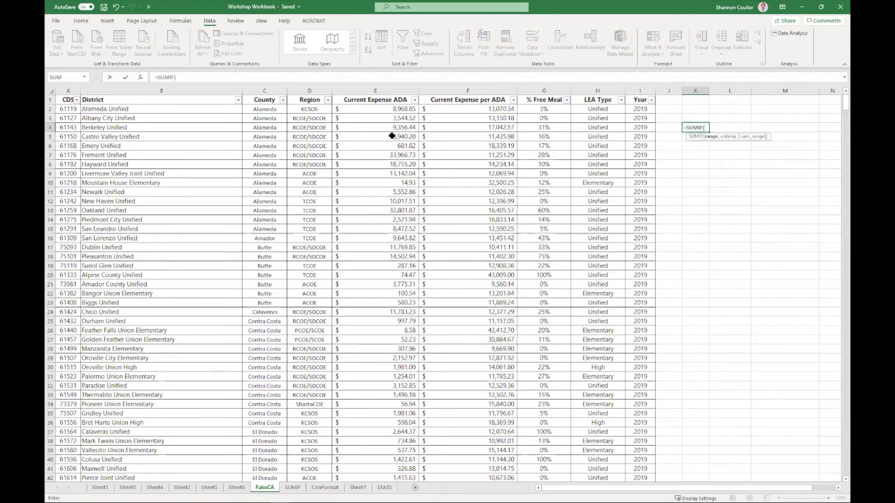
{"action": "left_click", "coordinate": [316, 109]}
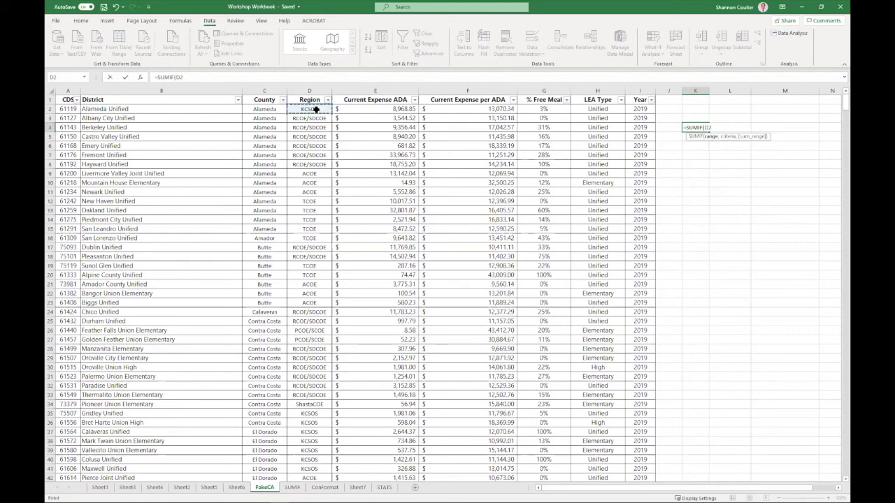
{"action": "left_click_drag", "start_coordinate": [316, 109], "coordinate": [323, 404]}
{"action": "scroll", "coordinate": [706, 229], "scroll_direction": "up", "scroll_amount": 13}
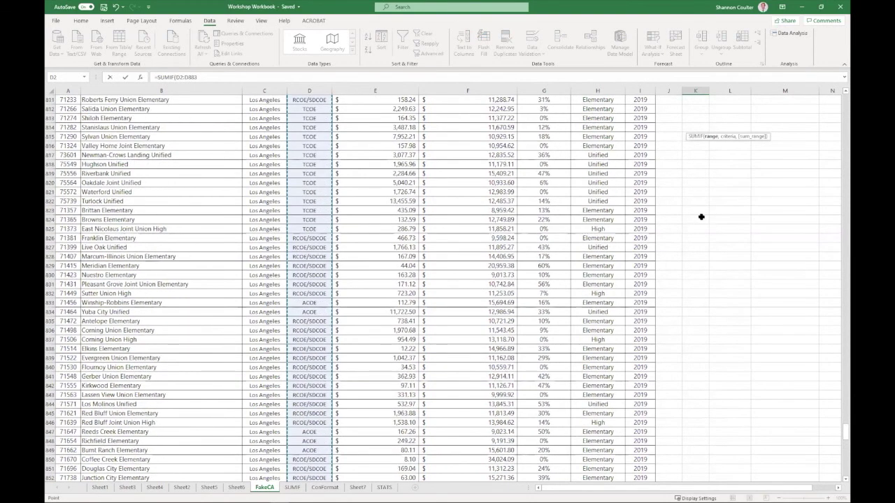
{"action": "scroll", "coordinate": [701, 218], "scroll_direction": "up", "scroll_amount": 20}
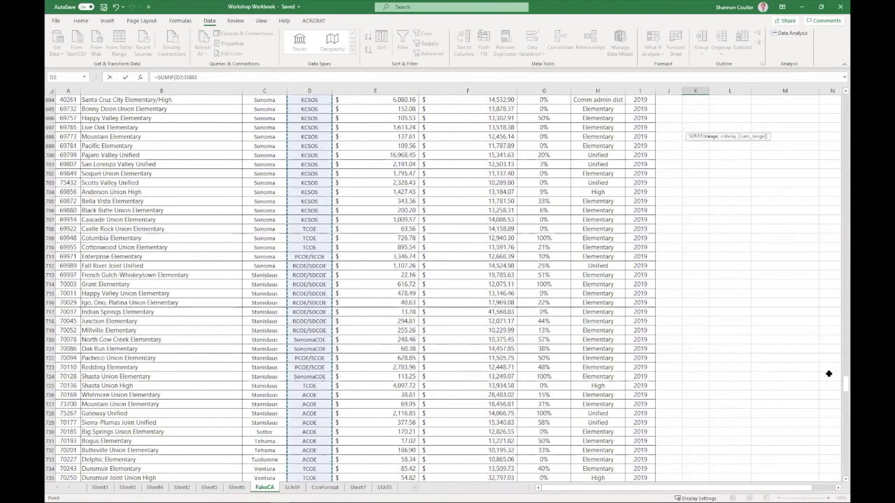
{"action": "scroll", "coordinate": [836, 179], "scroll_direction": "up", "scroll_amount": 20}
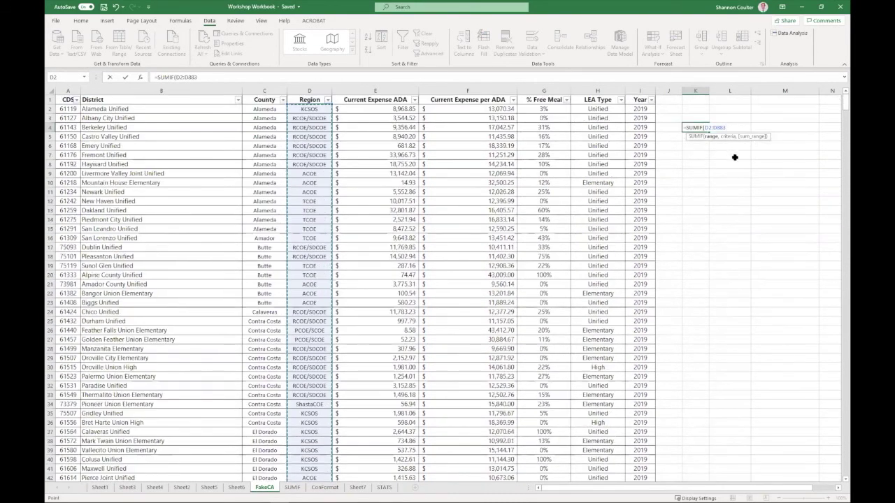
Step: Complete the SUMIF formula in K4 with the criterion "KCSOS" and the sum range F2:F883, and reselect the cell to review it
{"action": "type", "text": ",\"K"}
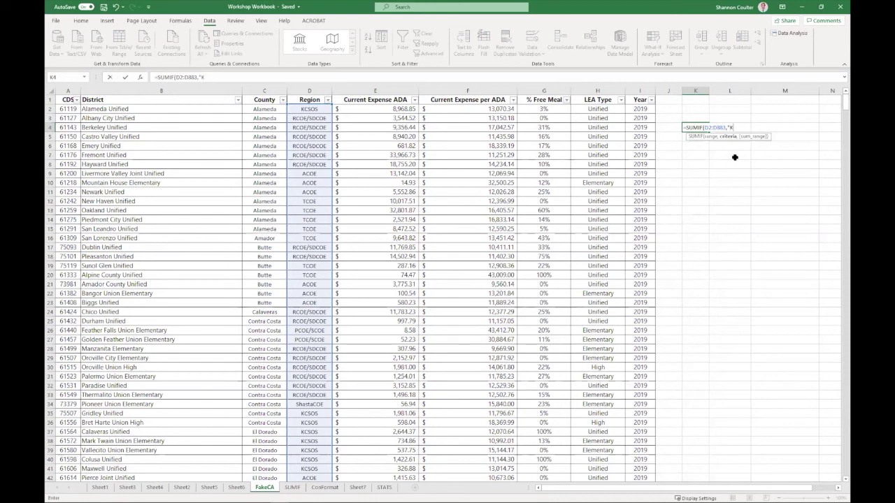
{"action": "type", "text": "CSOS\","}
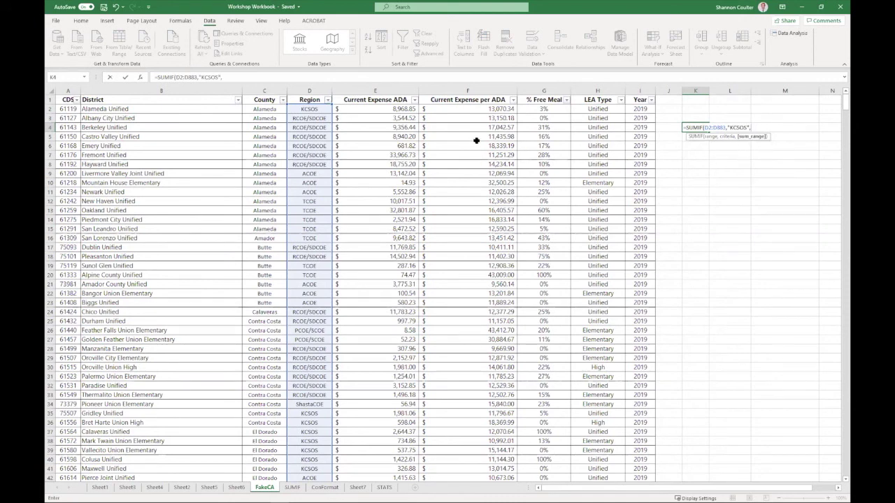
{"action": "left_click_drag", "start_coordinate": [497, 109], "coordinate": [497, 139]}
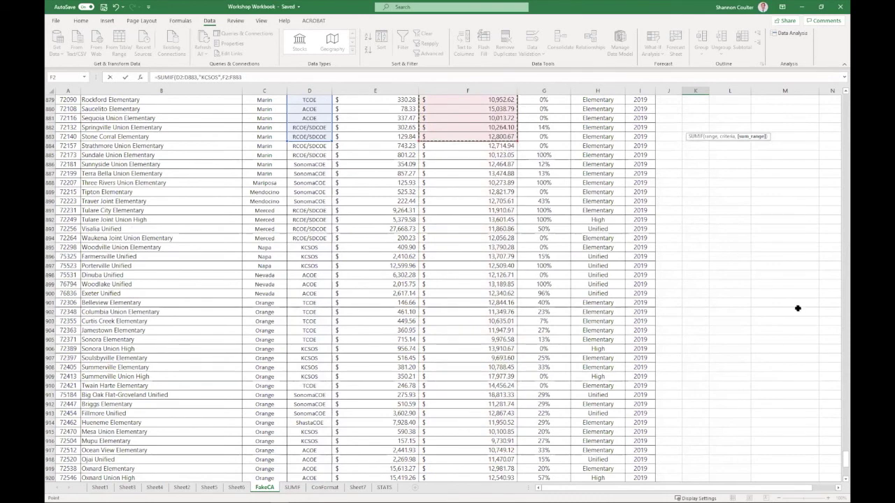
{"action": "left_click_drag", "start_coordinate": [844, 458], "coordinate": [836, 99]}
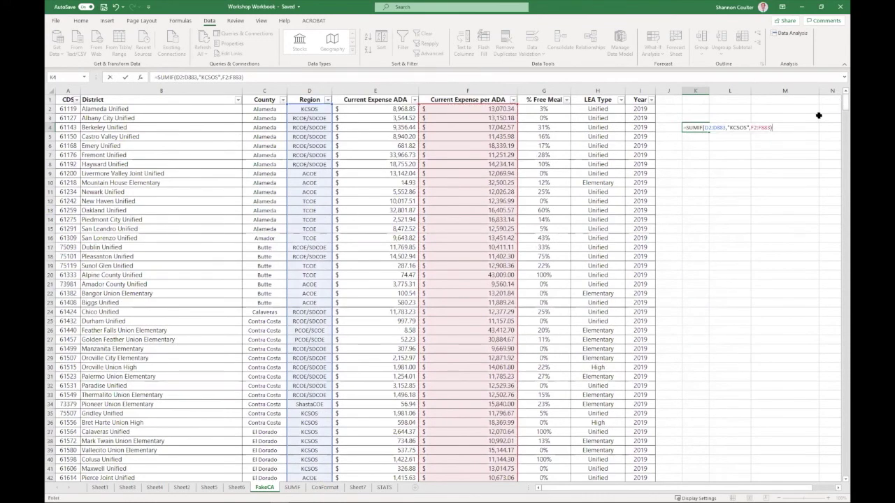
{"action": "key", "text": "Return"}
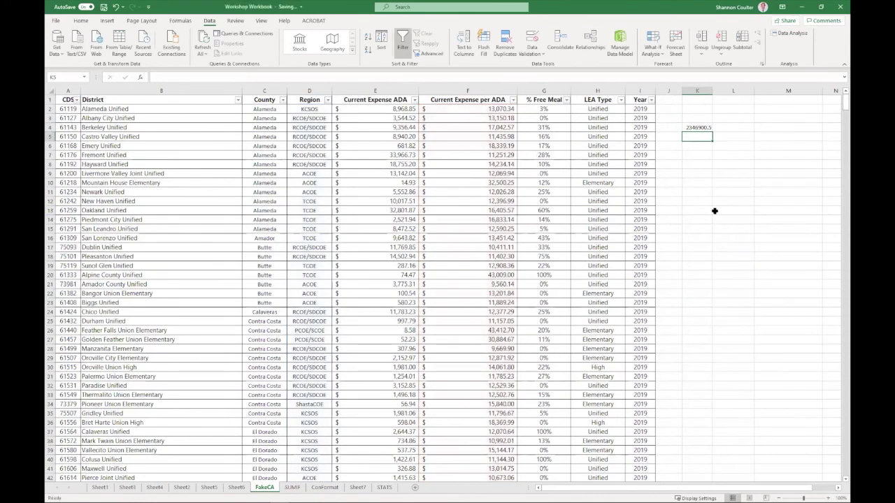
{"action": "left_click", "coordinate": [691, 128]}
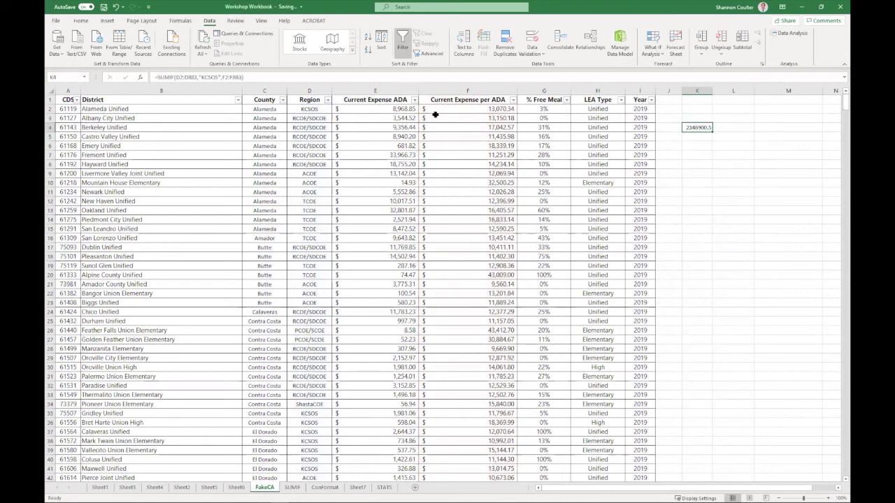
Step: Format the SUMIF result in cell K4 as currency in the Accounting number format
{"action": "left_click", "coordinate": [81, 20]}
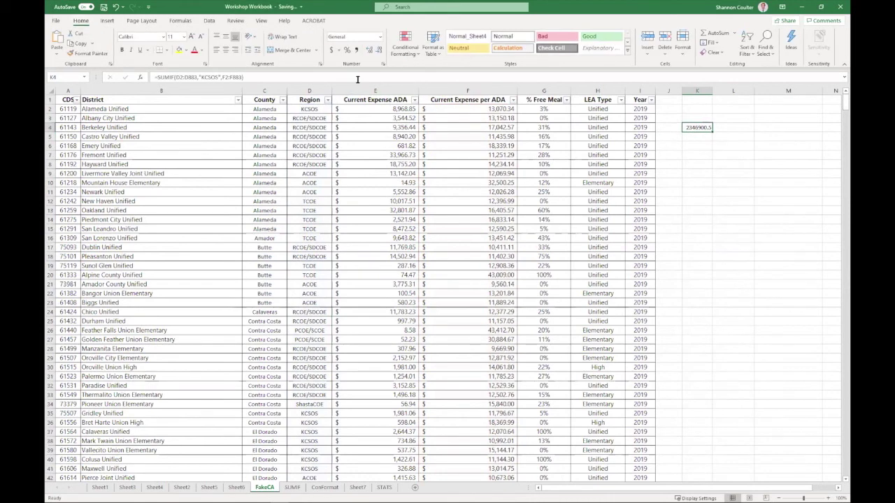
{"action": "left_click", "coordinate": [331, 53]}
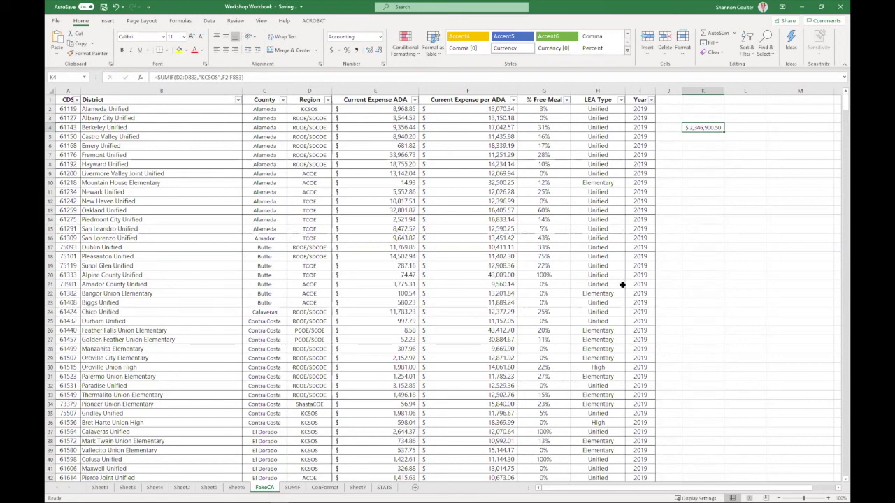
Step: Filter the Sheet5 PivotTable's District field to show only ABC Unified, and return to the FakeCA sheet
{"action": "left_click", "coordinate": [209, 487]}
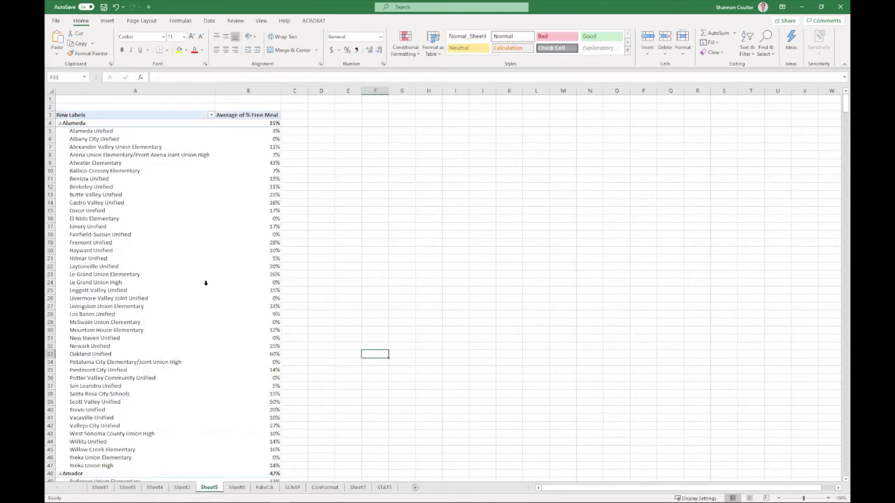
{"action": "left_click", "coordinate": [185, 149]}
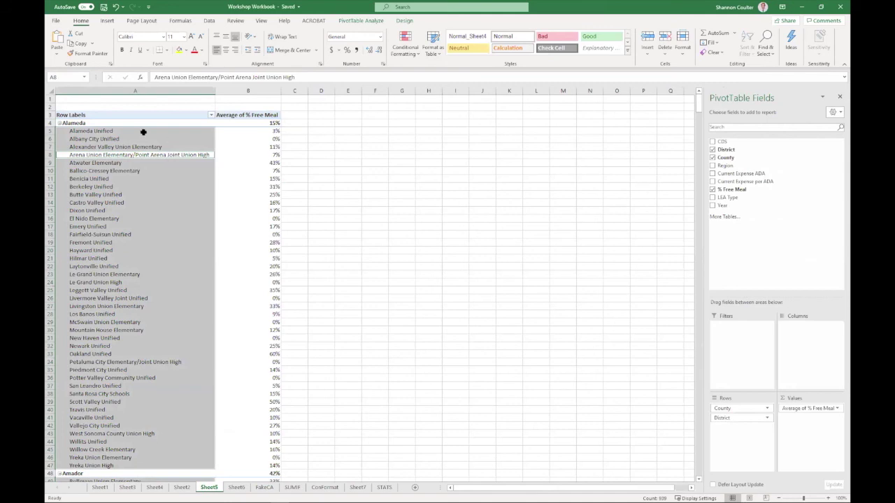
{"action": "left_click", "coordinate": [210, 115]}
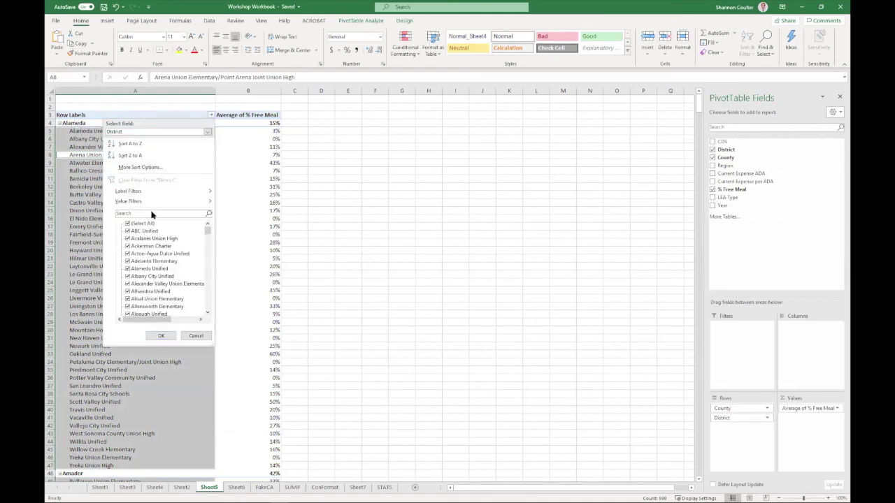
{"action": "left_click", "coordinate": [128, 223]}
{"action": "left_click", "coordinate": [128, 232]}
{"action": "left_click", "coordinate": [162, 336]}
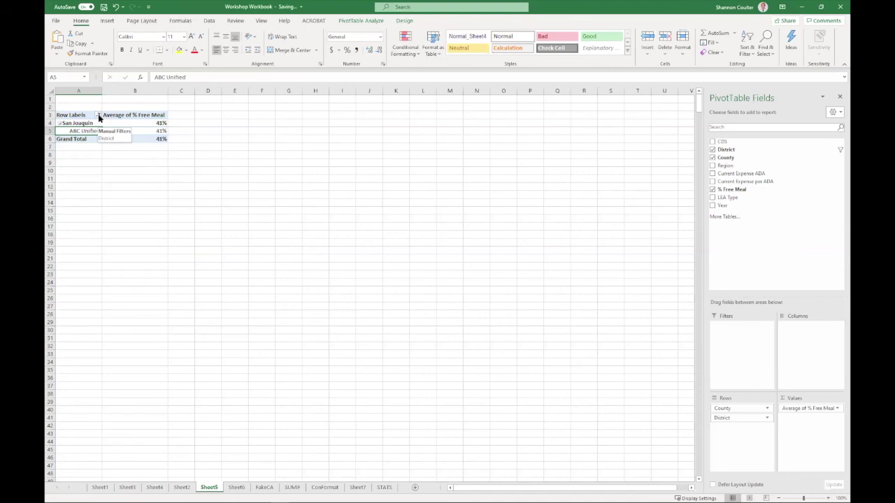
{"action": "left_click", "coordinate": [265, 488]}
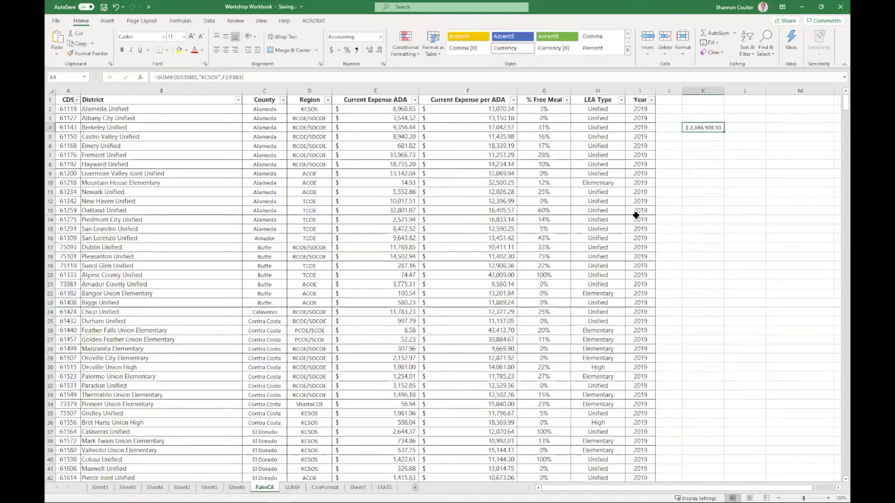